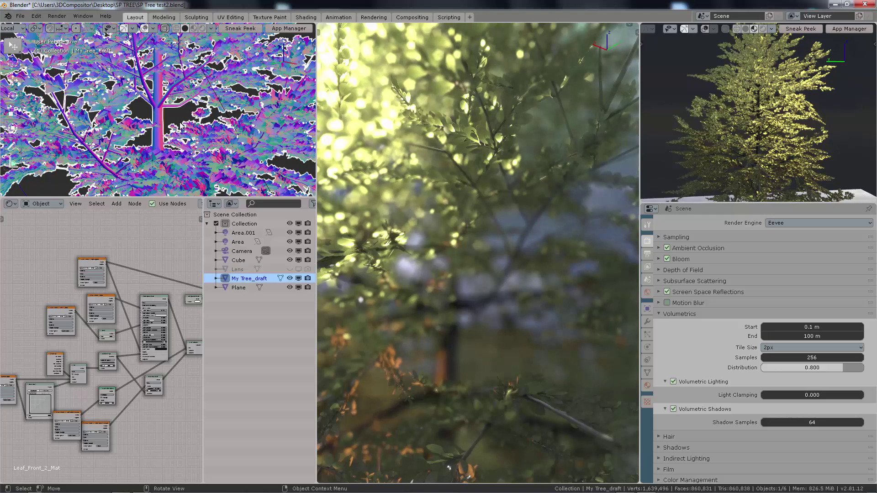
- Deselect the My Tree_draft object and examine the tree from other angles in the shaded viewports
{"action": "key", "text": "alt+a"}
{"action": "middle_click_drag", "start_coordinate": [482, 253], "coordinate": [527, 269], "text": "shift"}
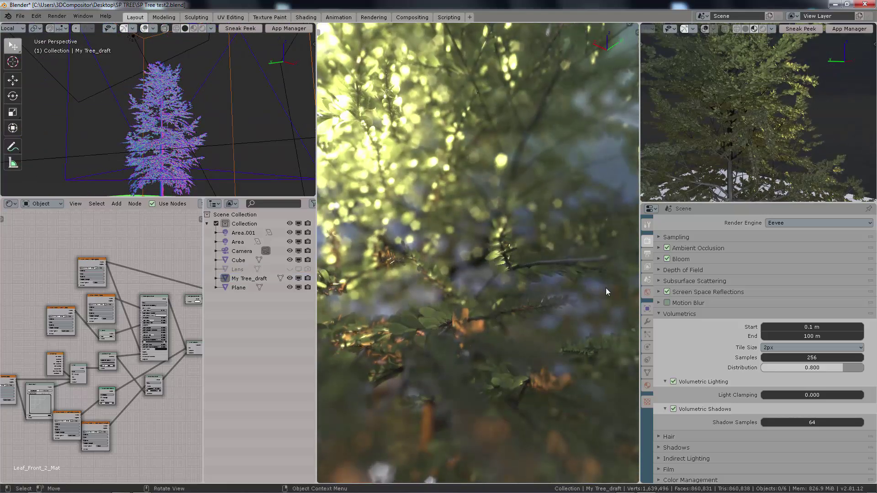
{"action": "middle_click_drag", "start_coordinate": [797, 101], "coordinate": [747, 137]}
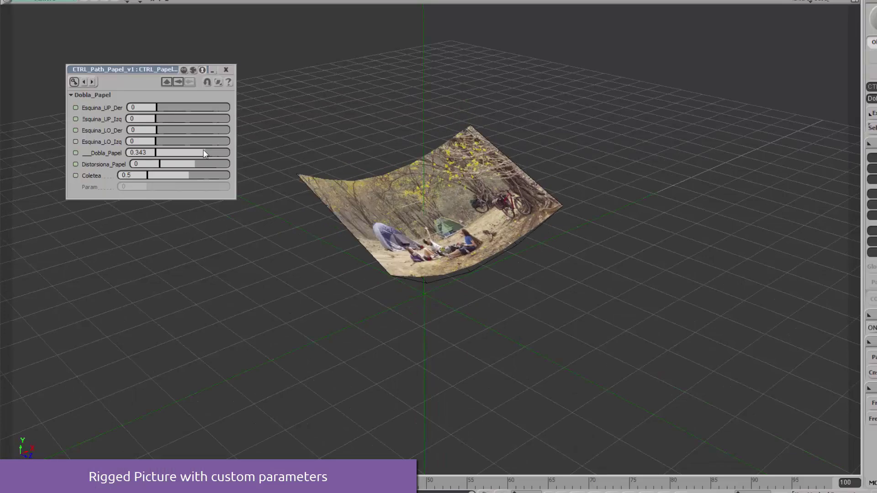
- Bend the rigged picture by adjusting its Dobla_Papel parameter
{"action": "mouse_move", "coordinate": [205, 153]}
{"action": "left_mouse_down"}
{"action": "mouse_move", "coordinate": [195, 156]}
{"action": "mouse_move", "coordinate": [198, 163]}
{"action": "left_mouse_up"}
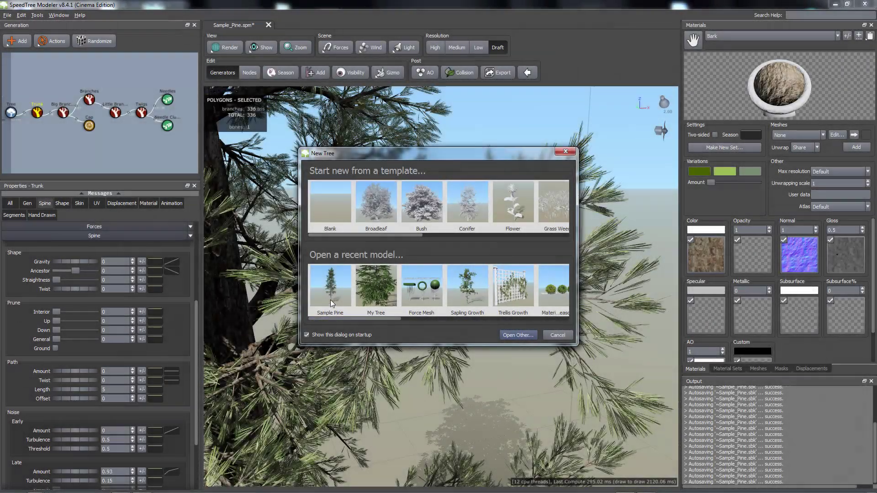
- Open the recent Sample Pine model in SpeedTree Modeler and reduce its resolution to Draft
{"action": "left_click", "coordinate": [330, 286]}
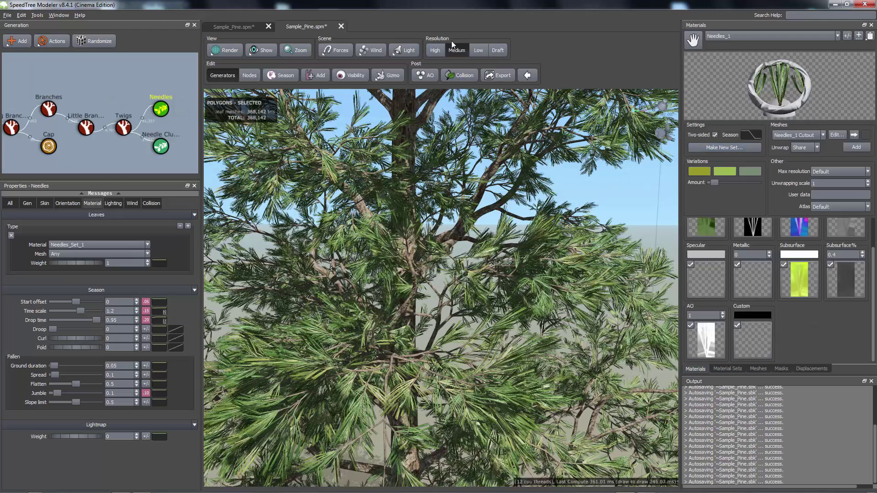
{"action": "left_click", "coordinate": [478, 50]}
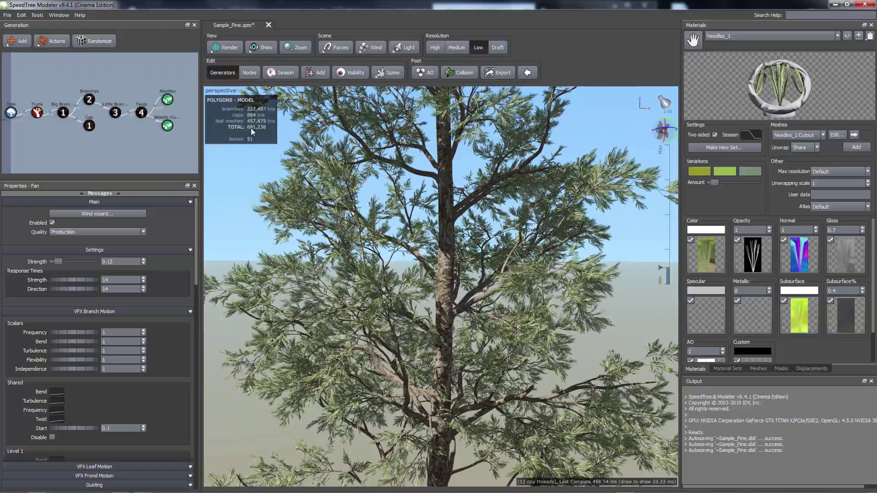
{"action": "left_click", "coordinate": [498, 48]}
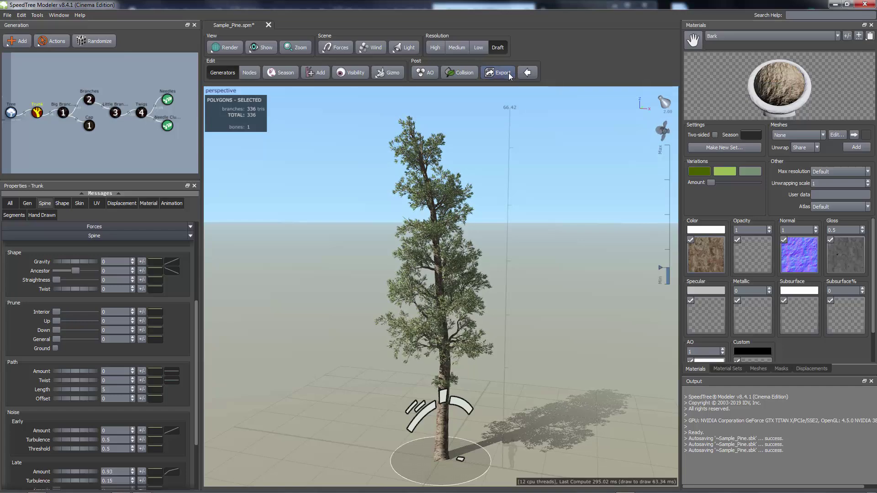
- Export the pine mesh as the Autosdesk FBX file Low_Pine.fbx with wind animation enabled
{"action": "left_click", "coordinate": [509, 73]}
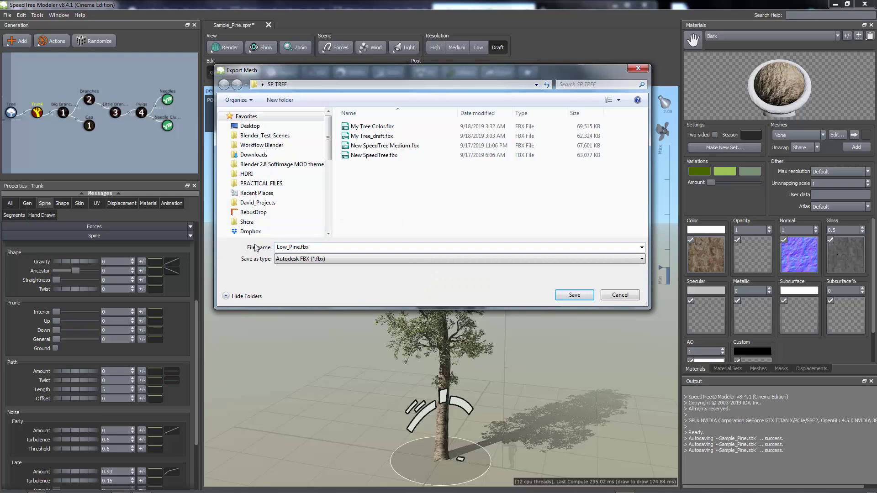
{"action": "key", "text": "Return"}
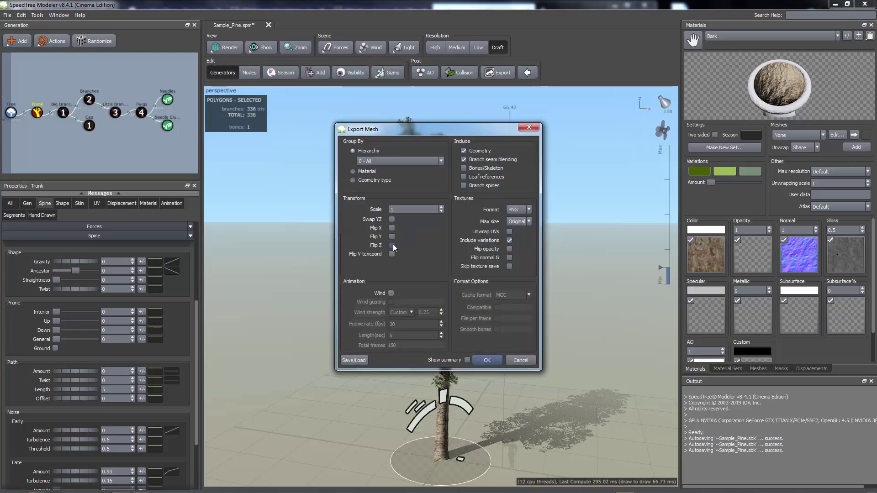
{"action": "left_click", "coordinate": [391, 293]}
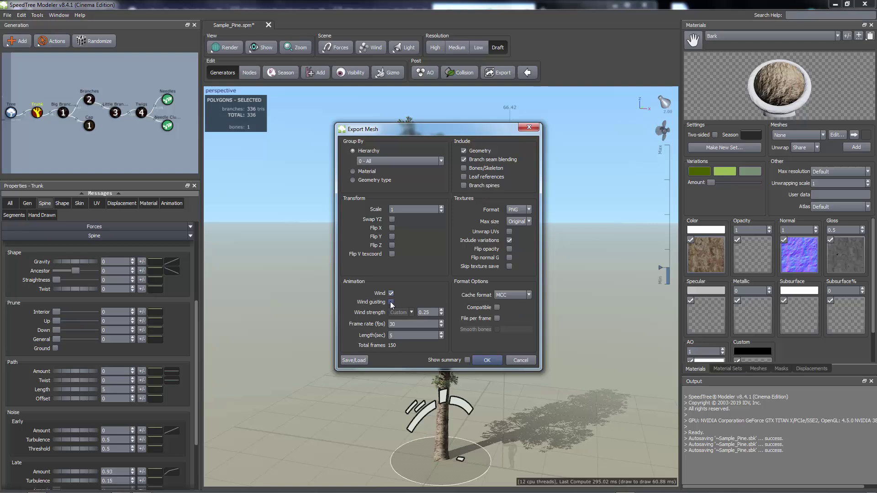
{"action": "key", "text": "Tab"}
{"action": "key", "text": "Return"}
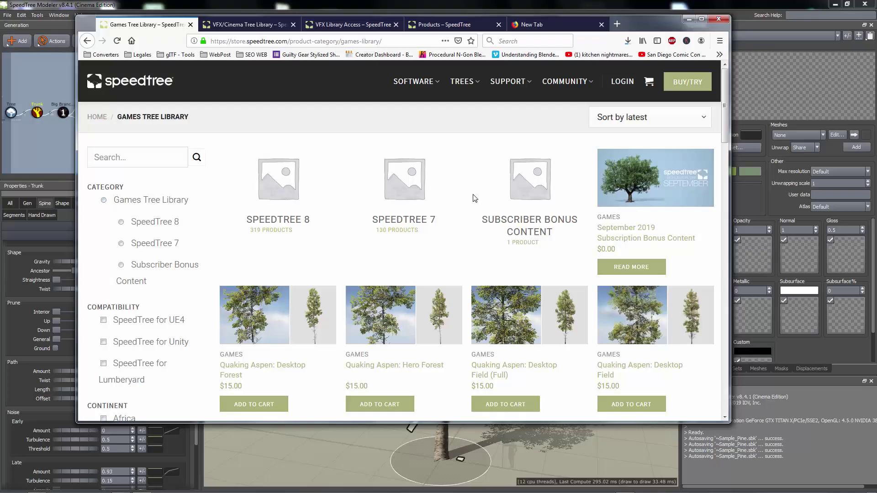
- Browse the SpeedTree store's Games Tree Library in the web browser and read the Poppy Species Pack's requirements
{"action": "left_click", "coordinate": [384, 41]}
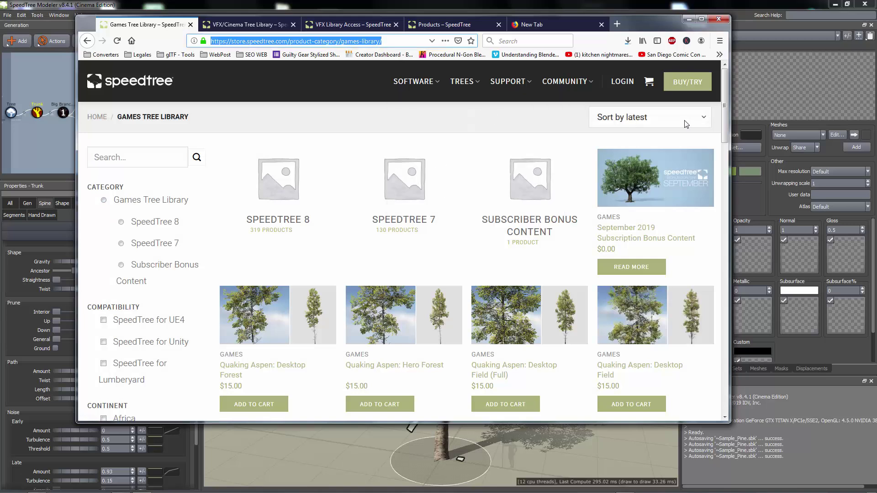
{"action": "left_click_drag", "start_coordinate": [724, 137], "coordinate": [728, 227]}
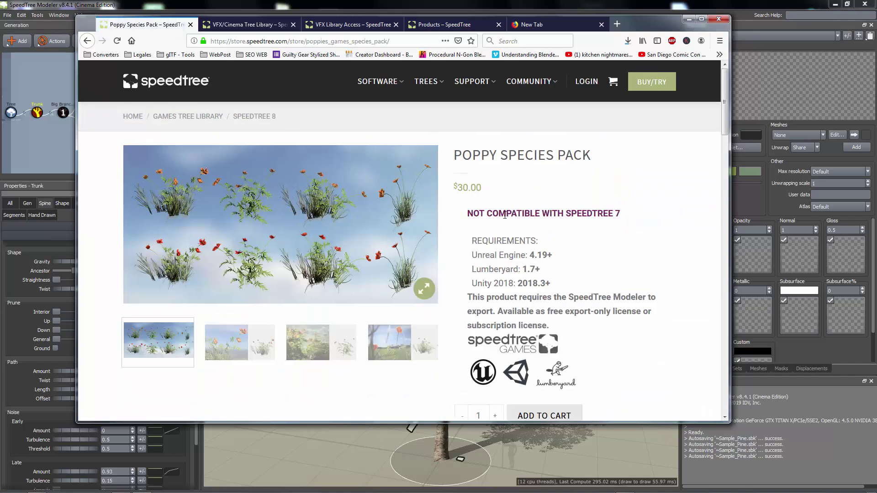
{"action": "scroll", "coordinate": [505, 215], "scroll_direction": "down", "scroll_amount": 2}
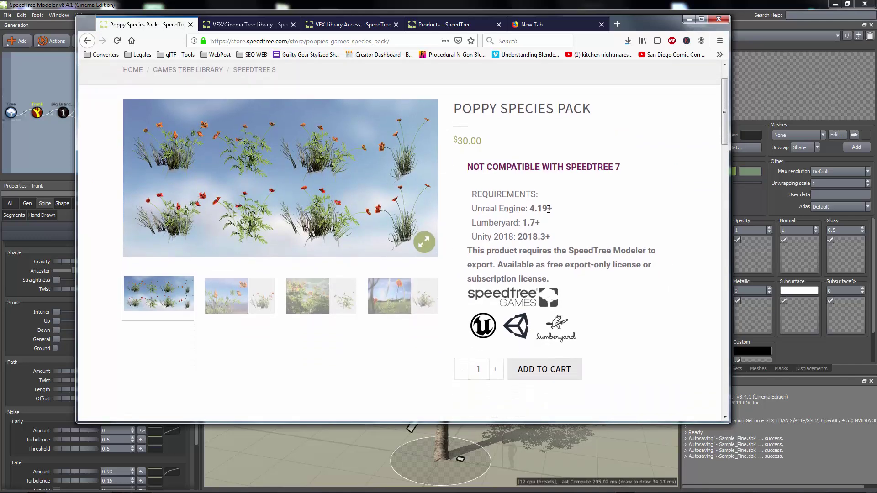
{"action": "scroll", "coordinate": [550, 209], "scroll_direction": "down", "scroll_amount": 2}
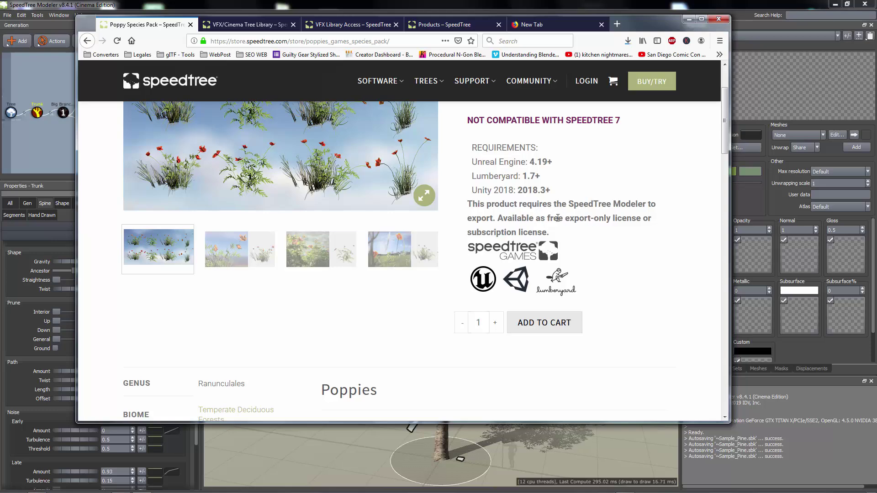
- Look through the preview images in the Poppy Species Pack's product gallery
{"action": "left_click", "coordinate": [240, 249]}
{"action": "scroll", "coordinate": [308, 248], "scroll_direction": "up", "scroll_amount": 1}
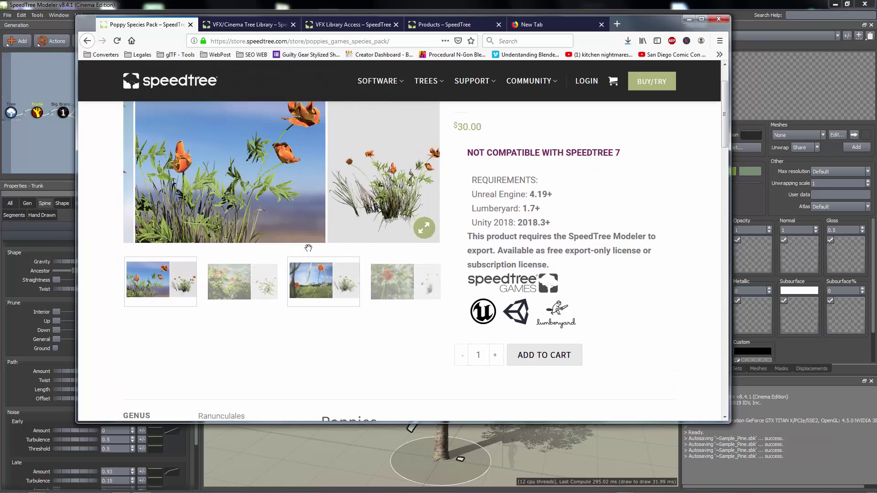
{"action": "scroll", "coordinate": [309, 248], "scroll_direction": "up", "scroll_amount": 2}
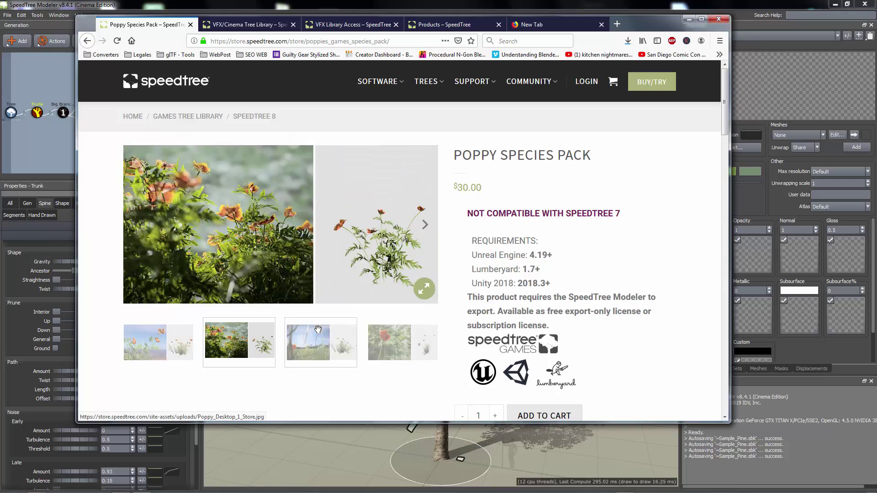
{"action": "left_click", "coordinate": [318, 327]}
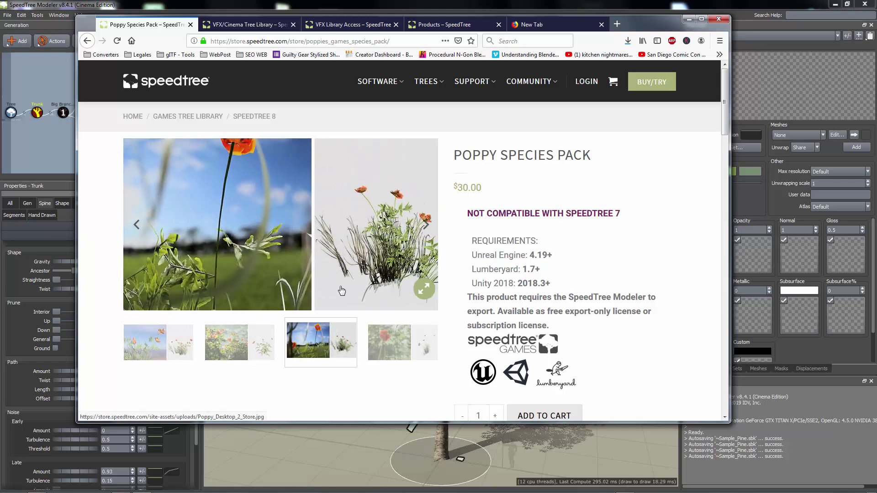
{"action": "left_click", "coordinate": [378, 347]}
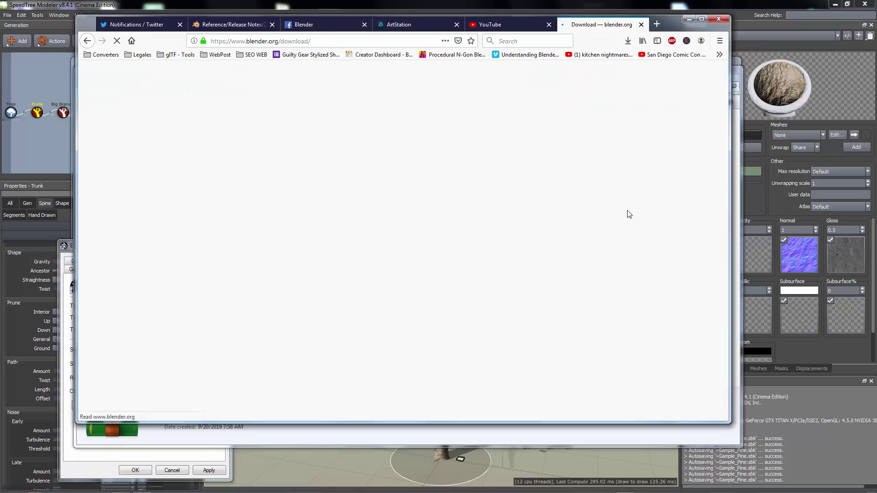
- Download the Windows 64 bit daily build of Blender 2.81 Alpha from Blender's experimental builds page
{"action": "scroll", "coordinate": [396, 169], "scroll_direction": "down", "scroll_amount": 15}
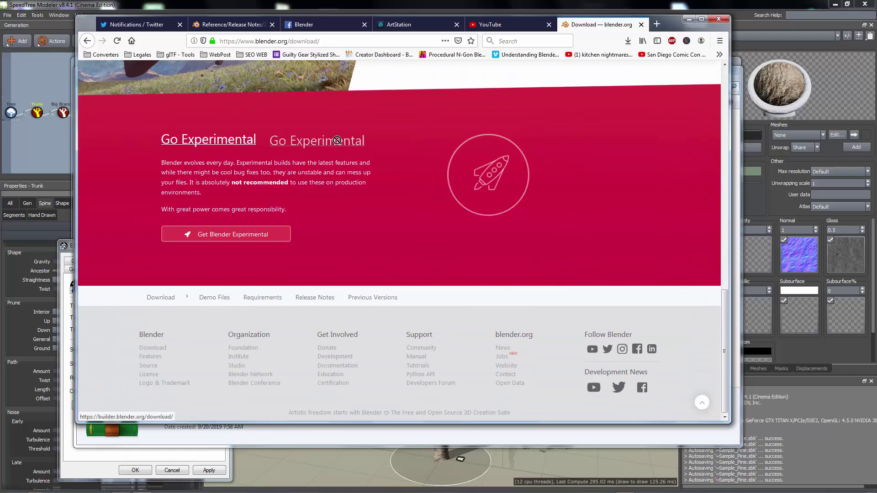
{"action": "left_click", "coordinate": [506, 186]}
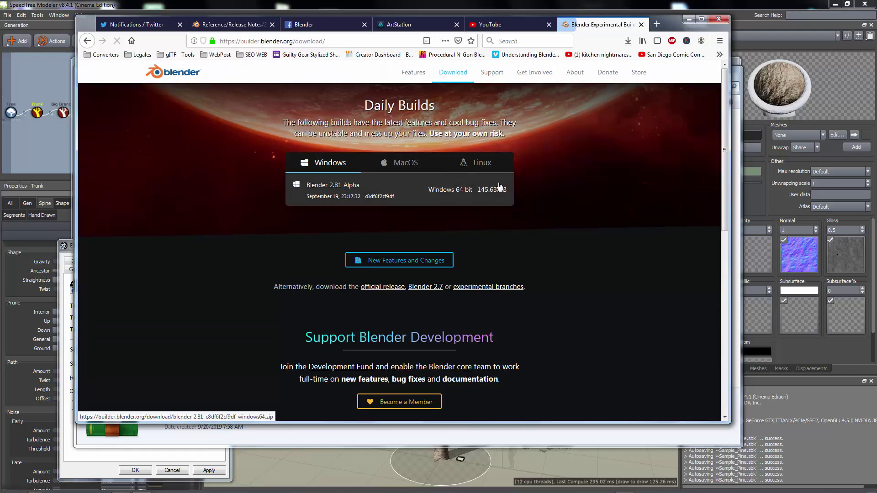
{"action": "left_click", "coordinate": [404, 188]}
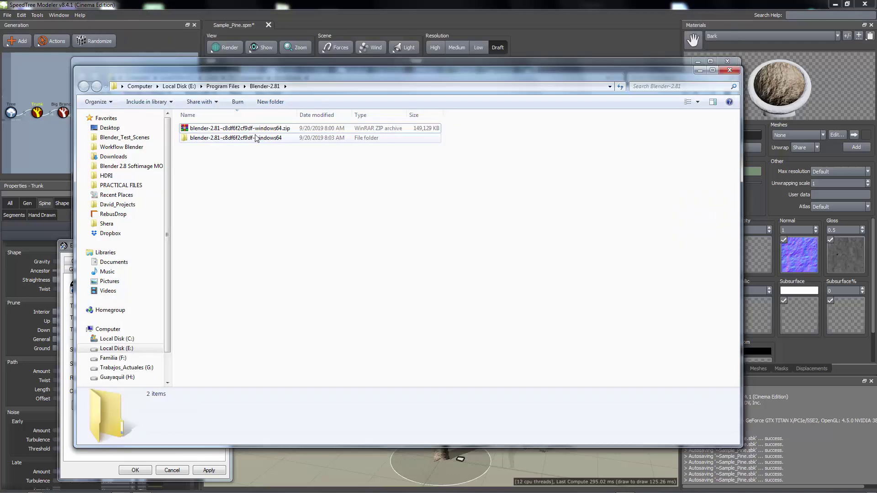
- Extract blender-2.81-c8df6f2cf9df-windows64.zip into its own folder and locate blender.exe among the extracted files
{"action": "right_click", "coordinate": [256, 130]}
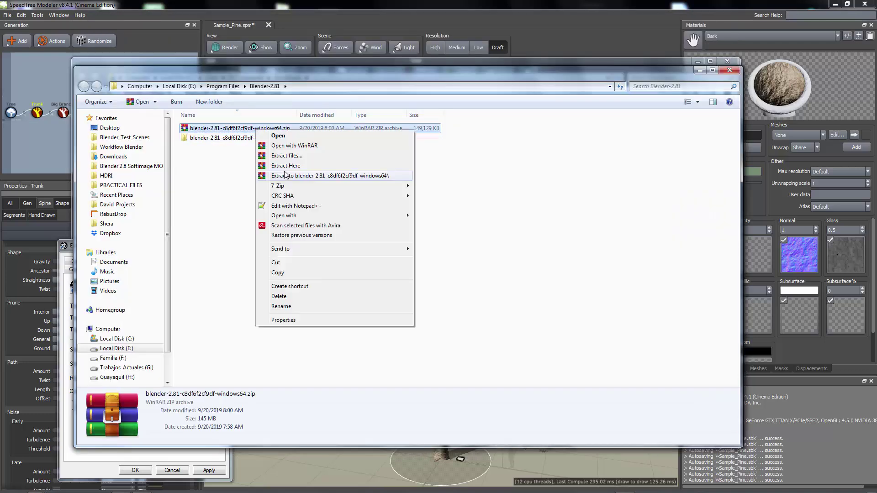
{"action": "left_click", "coordinate": [277, 179]}
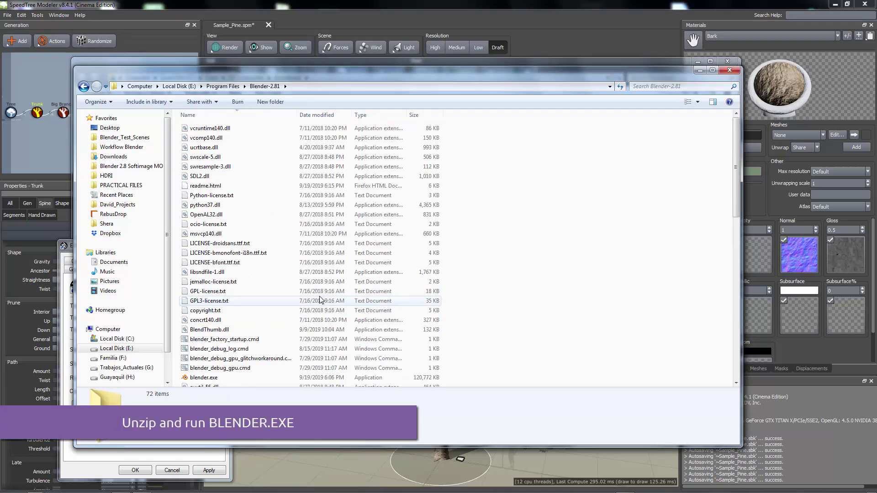
{"action": "scroll", "coordinate": [323, 300], "scroll_direction": "down", "scroll_amount": 4}
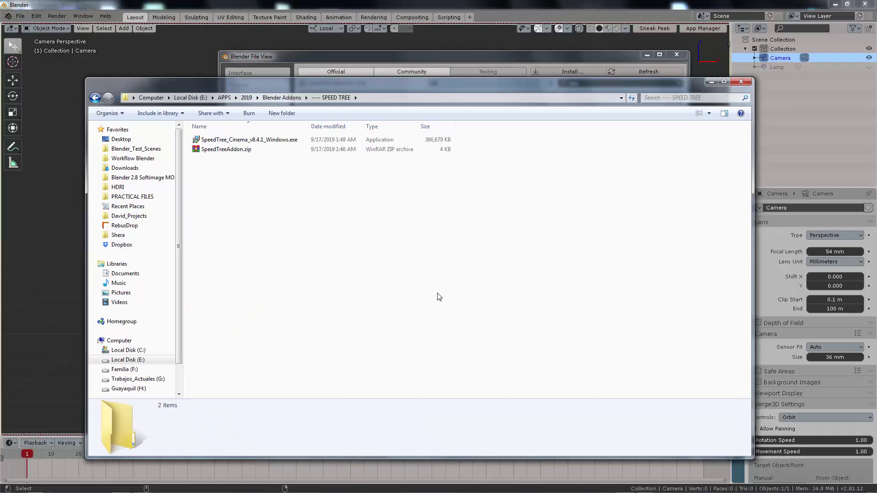
- Copy the path of the SPEED TREE folder that holds SpeedTreeAddon.zip
{"action": "left_click", "coordinate": [220, 142]}
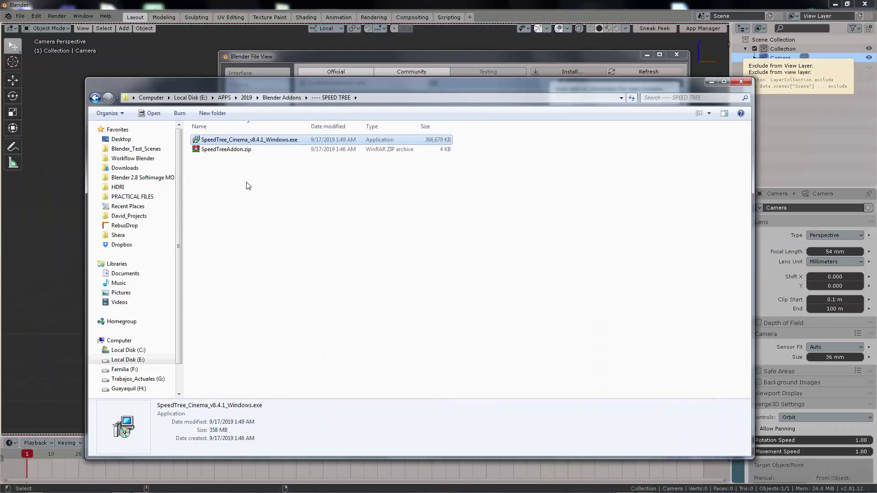
{"action": "left_click", "coordinate": [248, 186]}
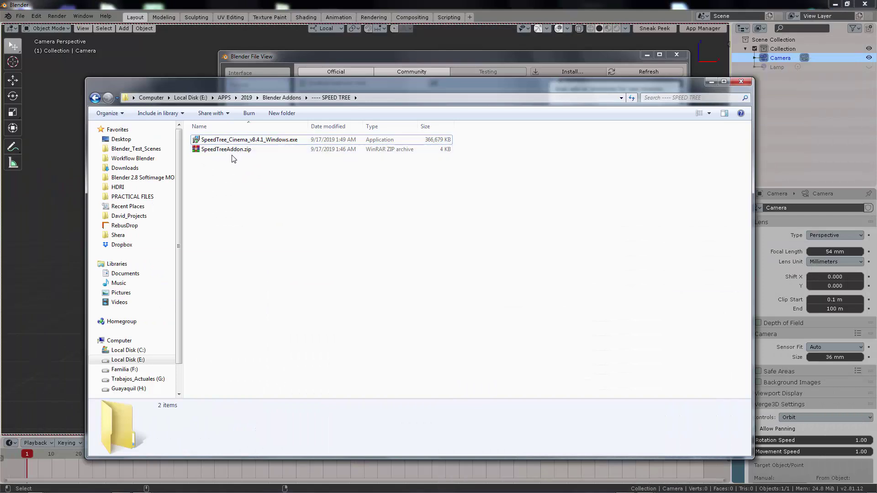
{"action": "left_click", "coordinate": [234, 151]}
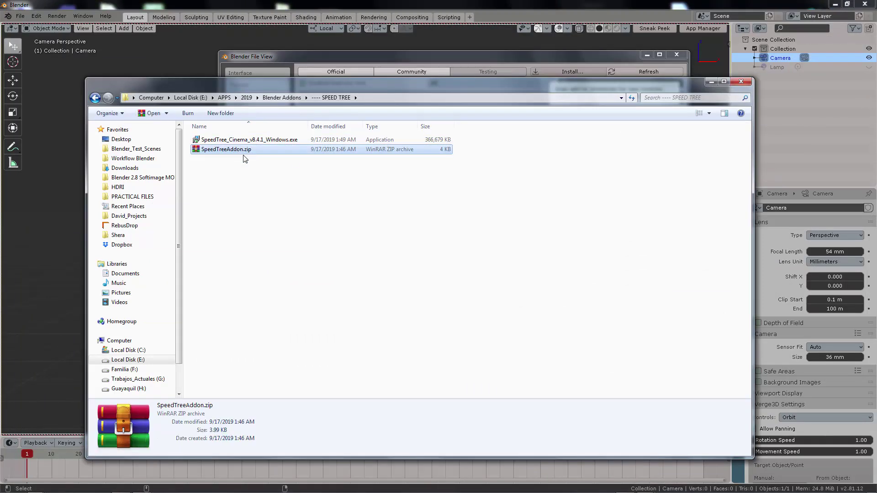
{"action": "left_click", "coordinate": [372, 98]}
{"action": "right_click", "coordinate": [372, 98]}
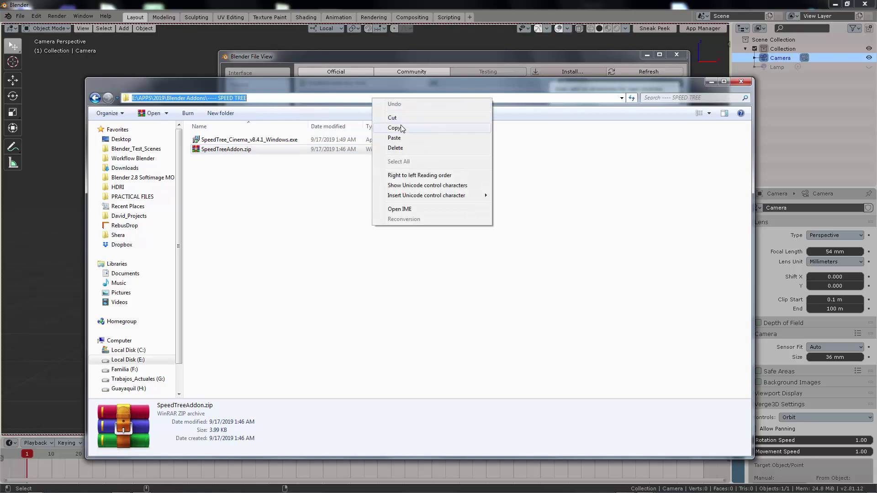
{"action": "left_click", "coordinate": [397, 127]}
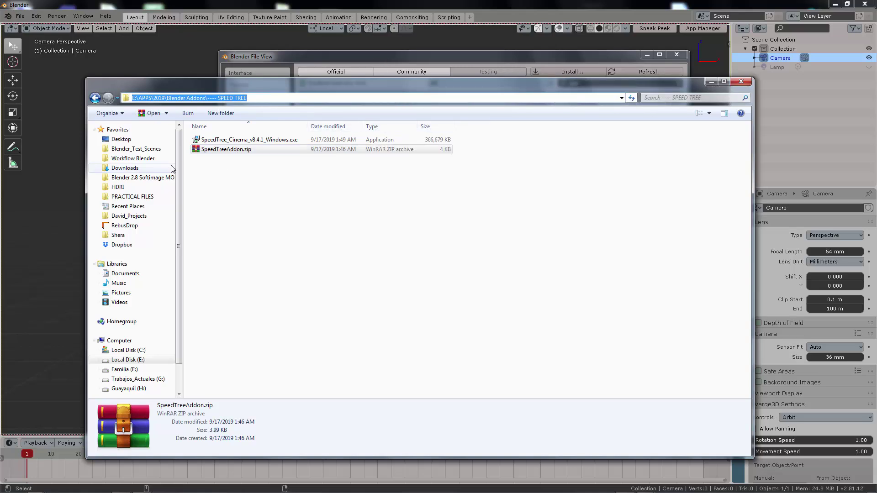
- Inspect the io_scene_stmat folder inside SpeedTreeAddon.zip and close the archive viewer
{"action": "double_click", "coordinate": [219, 150]}
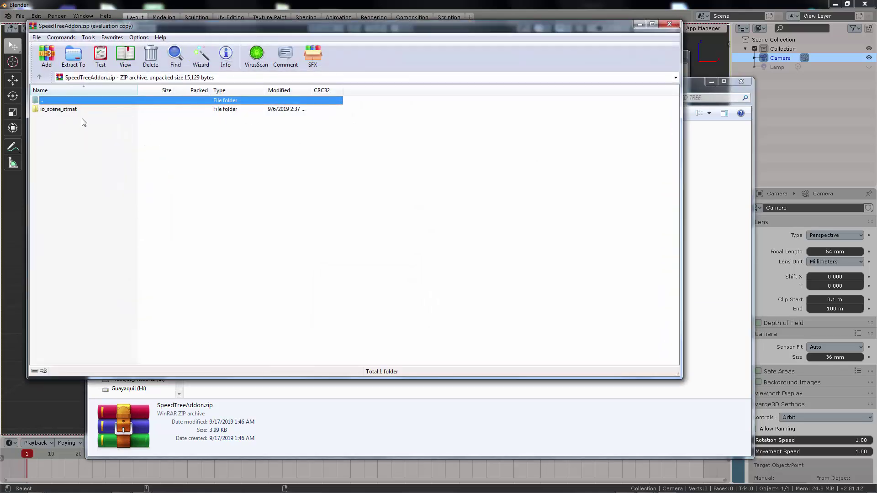
{"action": "left_click", "coordinate": [53, 111]}
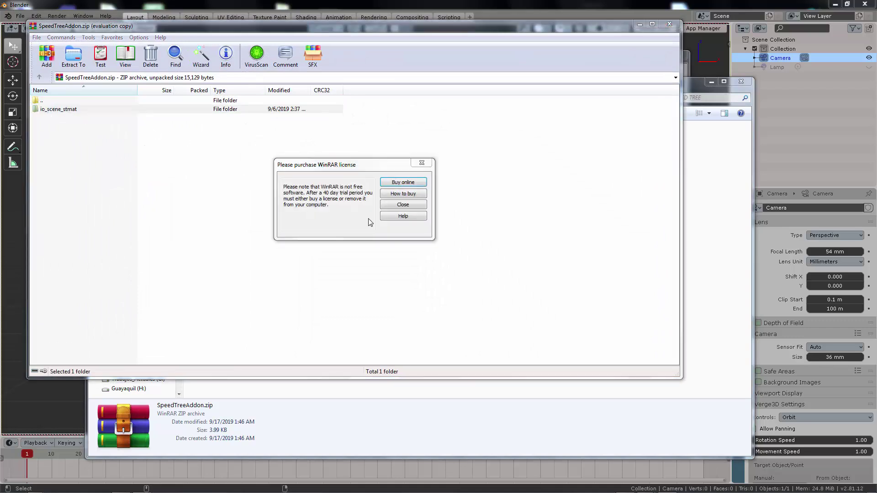
{"action": "left_click", "coordinate": [403, 205]}
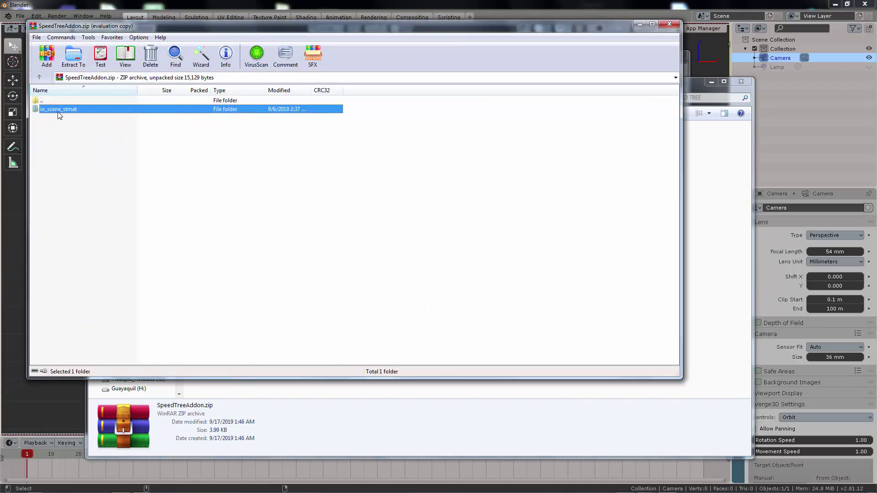
{"action": "double_click", "coordinate": [59, 112]}
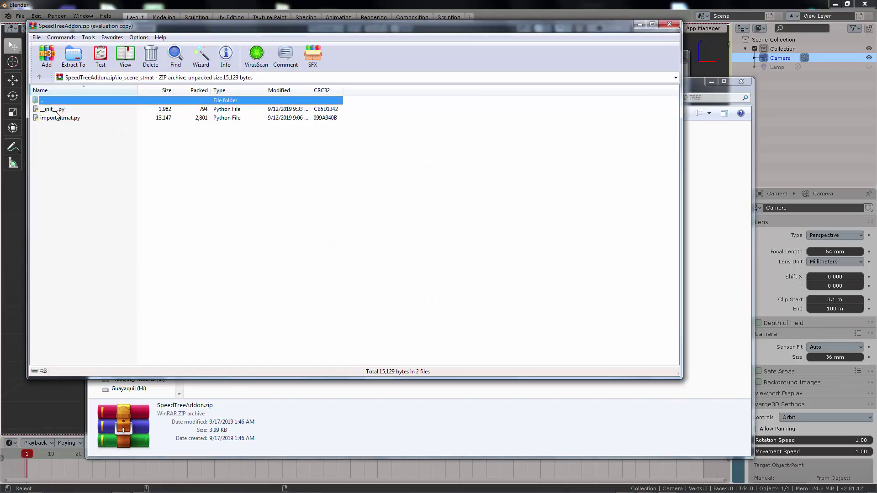
{"action": "left_click", "coordinate": [39, 77]}
{"action": "left_click", "coordinate": [39, 76]}
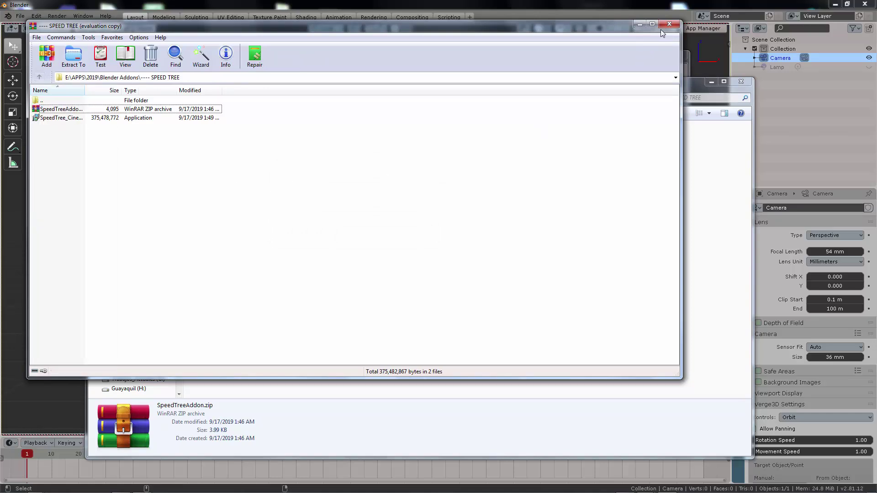
{"action": "left_click", "coordinate": [670, 23]}
- Copy the SPEED TREE folder's path and open that folder in Blender's add-on installation browser
{"action": "left_click", "coordinate": [384, 98]}
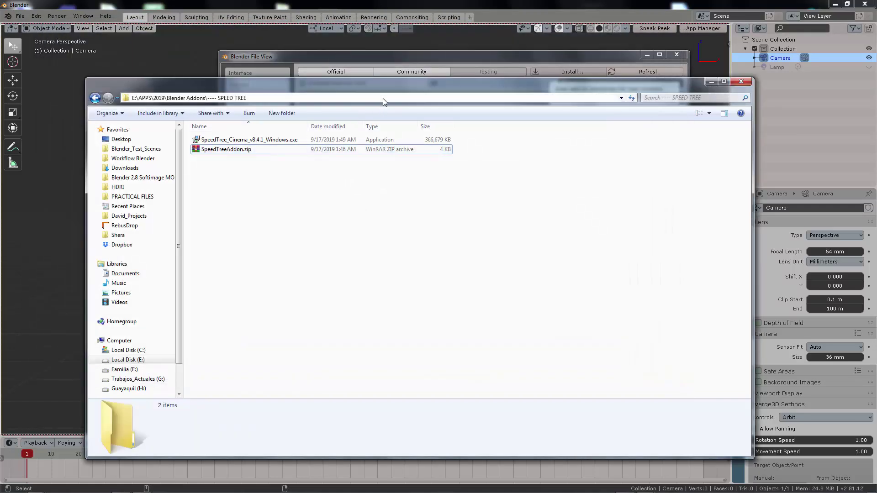
{"action": "right_click", "coordinate": [383, 97]}
{"action": "left_click", "coordinate": [407, 126]}
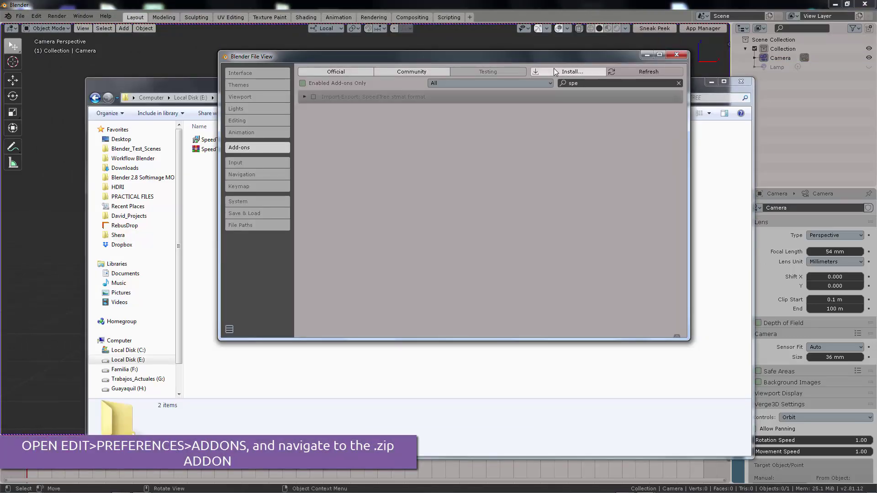
{"action": "left_click", "coordinate": [572, 72]}
{"action": "left_click", "coordinate": [401, 73]}
{"action": "key", "text": "ctrl+v"}
{"action": "key", "text": "Return"}
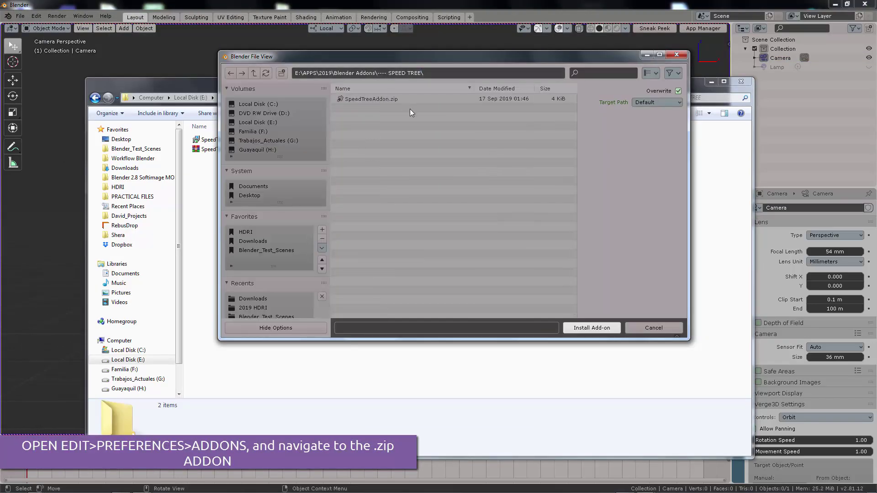
- Install SpeedTreeAddon.zip and enable the Import-Export SpeedTree stmat format add-on
{"action": "left_click", "coordinate": [375, 99]}
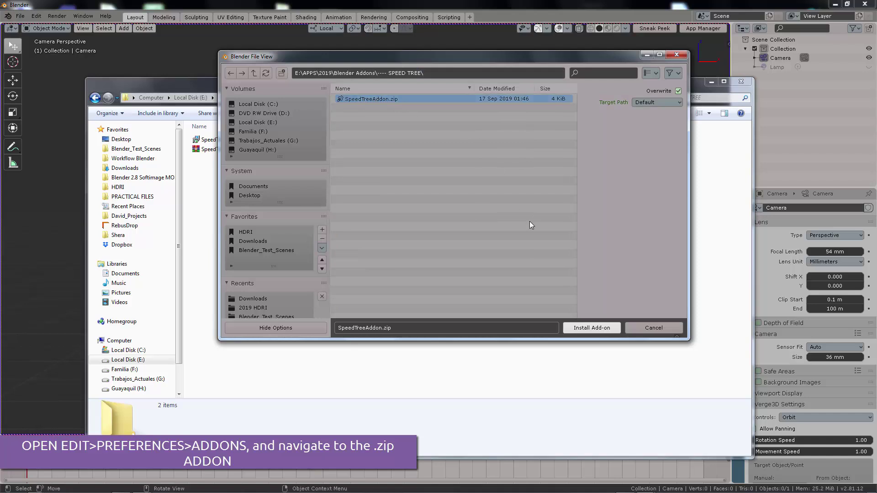
{"action": "left_click", "coordinate": [585, 333]}
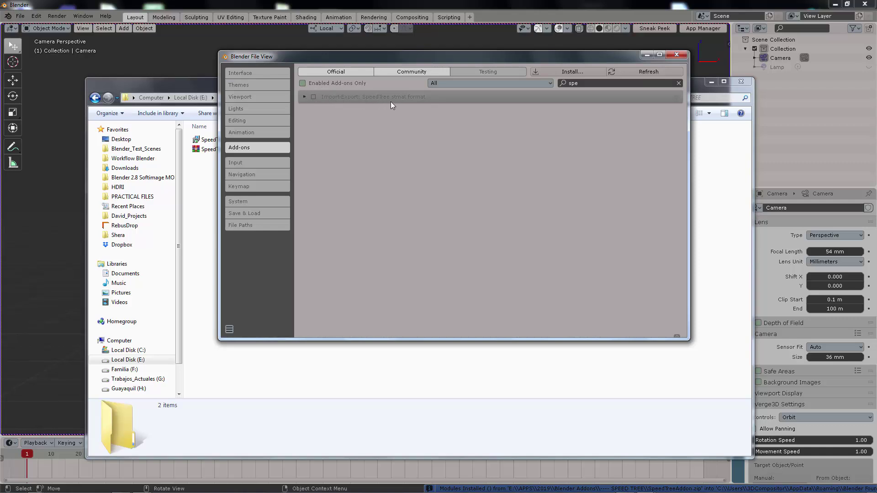
{"action": "left_click", "coordinate": [313, 98]}
{"action": "left_click", "coordinate": [304, 96]}
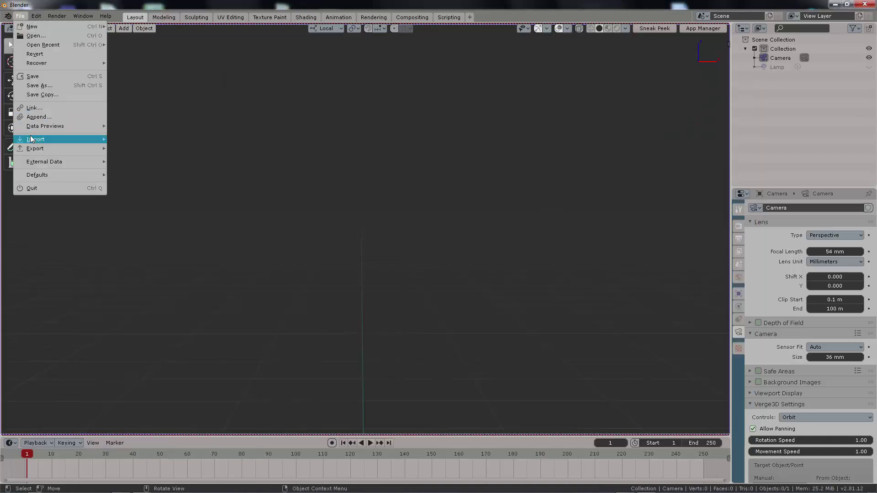
- Start a SpeedTree (.stmat) import and select Low_Pine.stmat in the SP TREE folder
{"action": "mouse_move", "coordinate": [33, 139]}
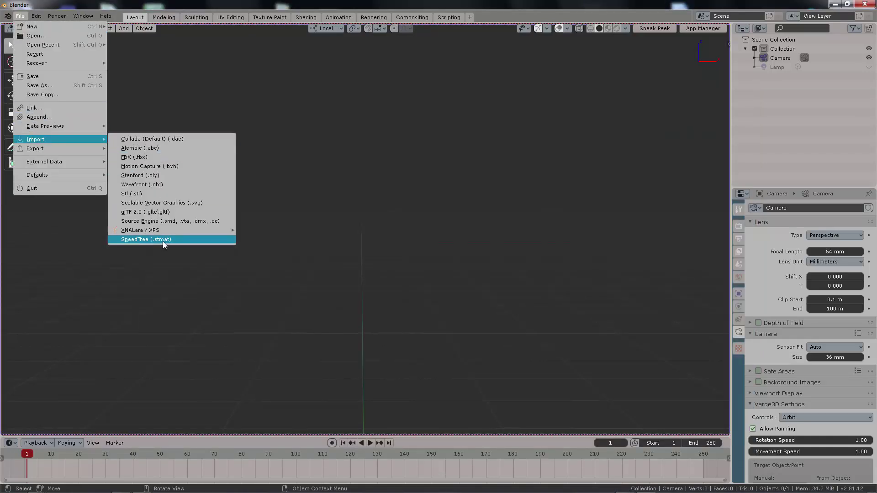
{"action": "left_click", "coordinate": [185, 242]}
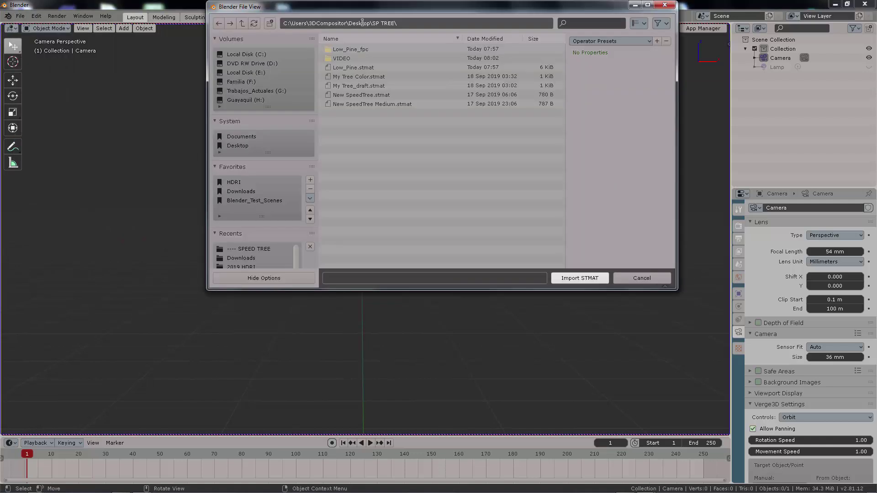
{"action": "left_click_drag", "start_coordinate": [380, 7], "coordinate": [305, 72]}
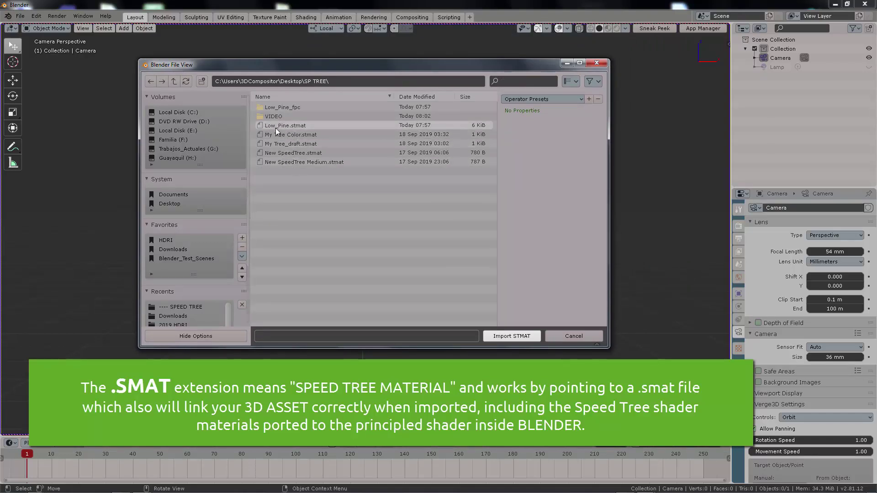
{"action": "left_click", "coordinate": [314, 125]}
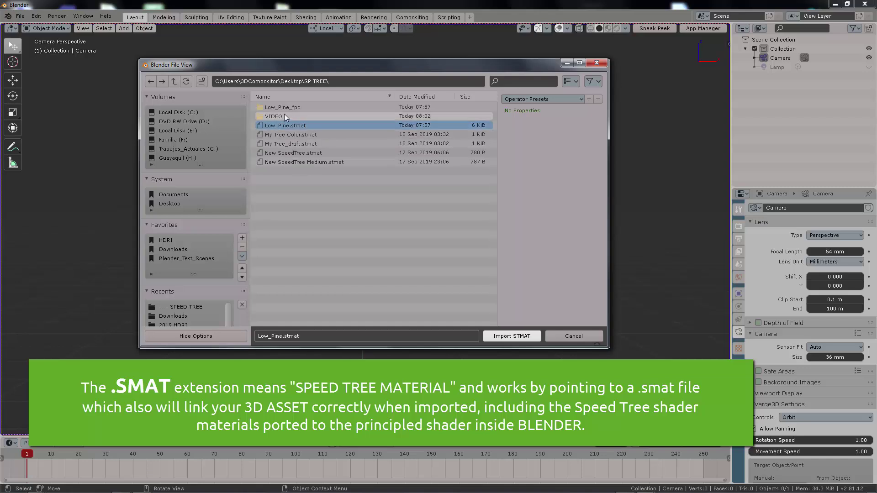
- Examine the exported SP TREE files in File Explorer, including Low_Pine.stmat, the texture images and the contents of the Low_Pine_fpc folder
{"action": "key", "text": "alt+Tab"}
{"action": "left_click", "coordinate": [368, 197]}
{"action": "scroll", "coordinate": [368, 199], "scroll_direction": "down", "scroll_amount": 12}
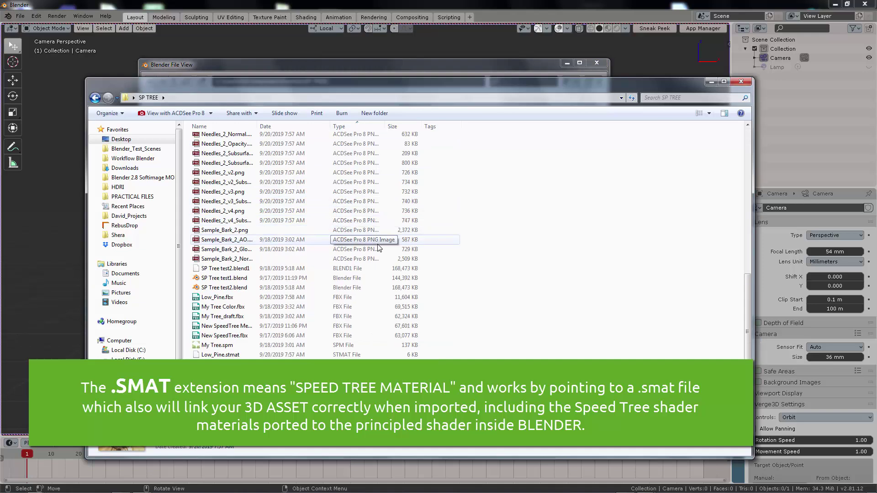
{"action": "left_click", "coordinate": [245, 345]}
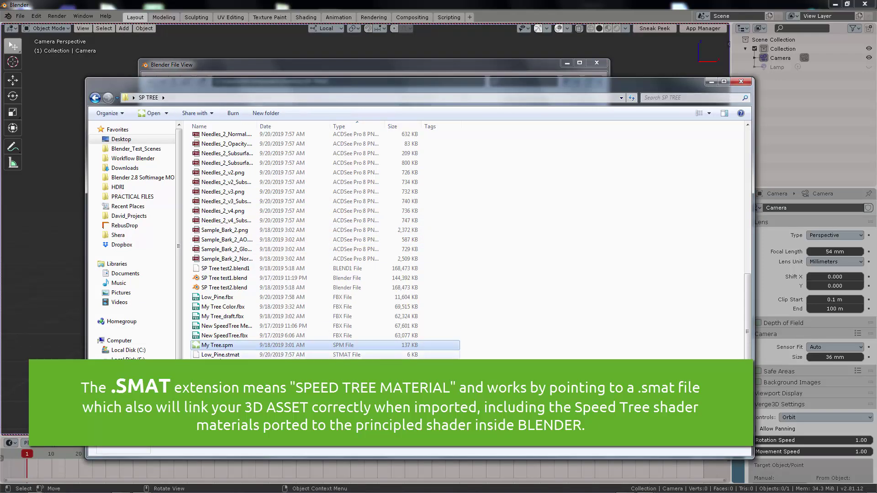
{"action": "left_click", "coordinate": [338, 352]}
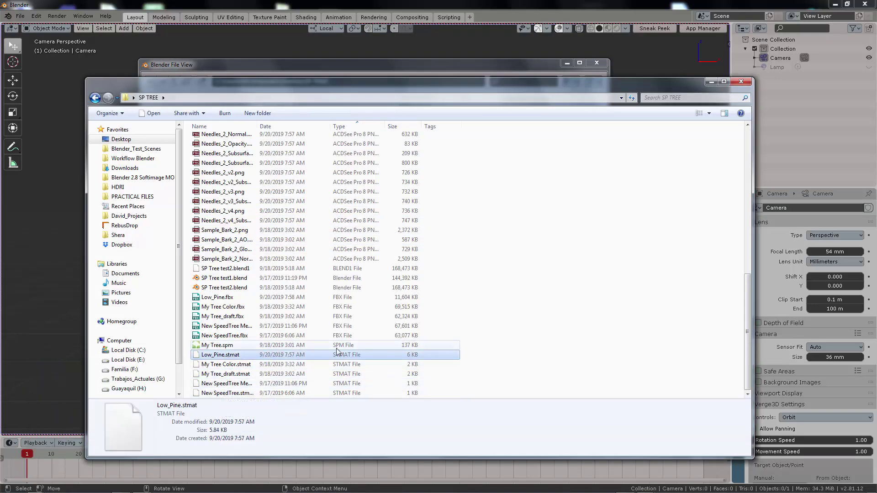
{"action": "scroll", "coordinate": [242, 256], "scroll_direction": "up", "scroll_amount": 15}
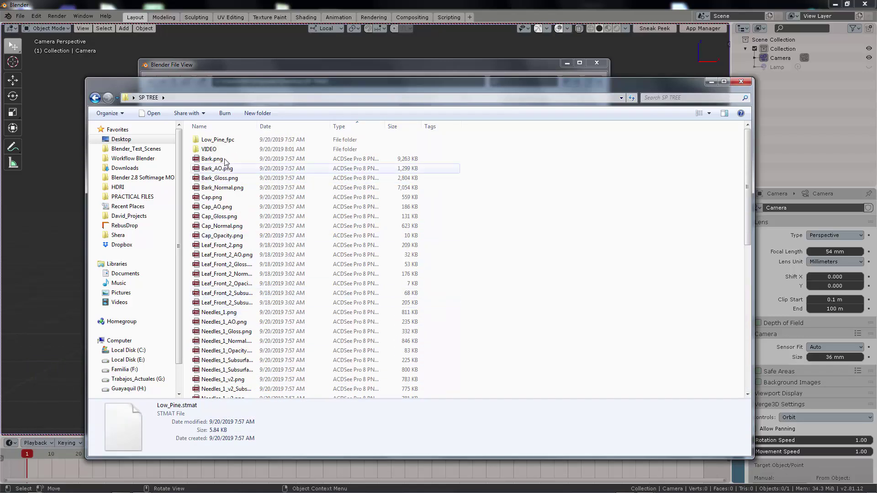
{"action": "double_click", "coordinate": [209, 140]}
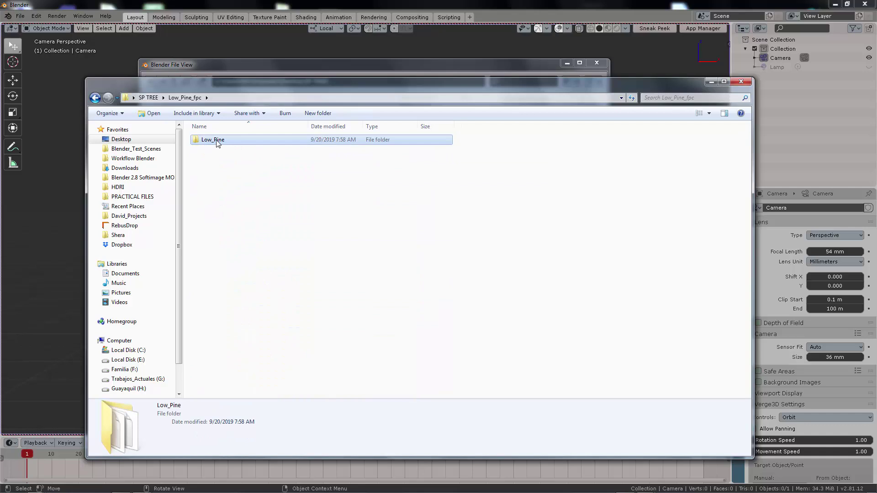
{"action": "double_click", "coordinate": [218, 140]}
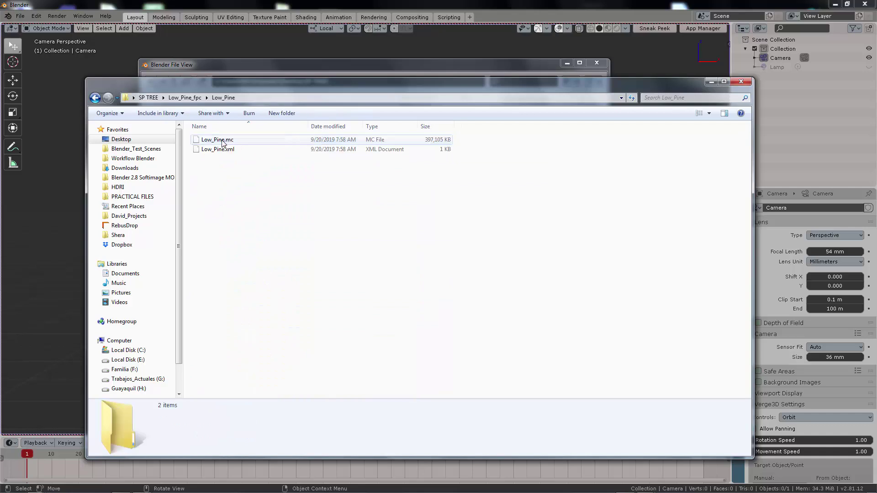
{"action": "left_click", "coordinate": [432, 140]}
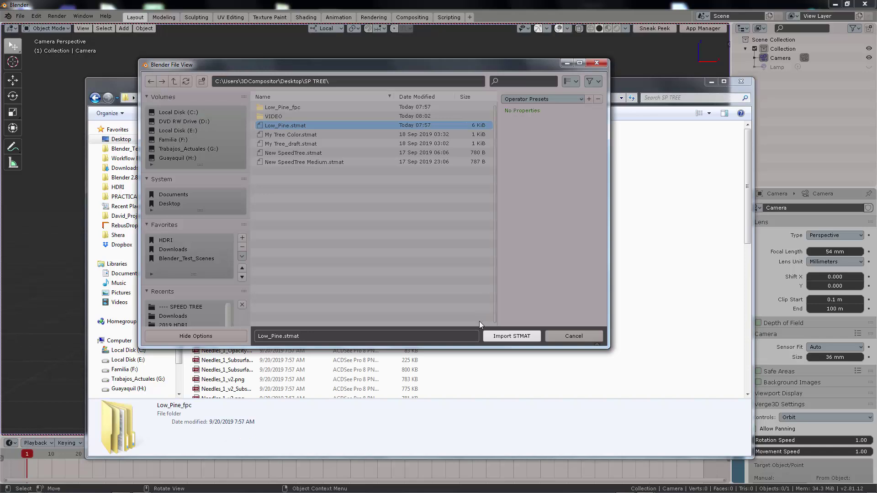
- Import the chosen Low_Pine.stmat into the Blender scene and minimize the SP TREE folder window
{"action": "left_click", "coordinate": [501, 339]}
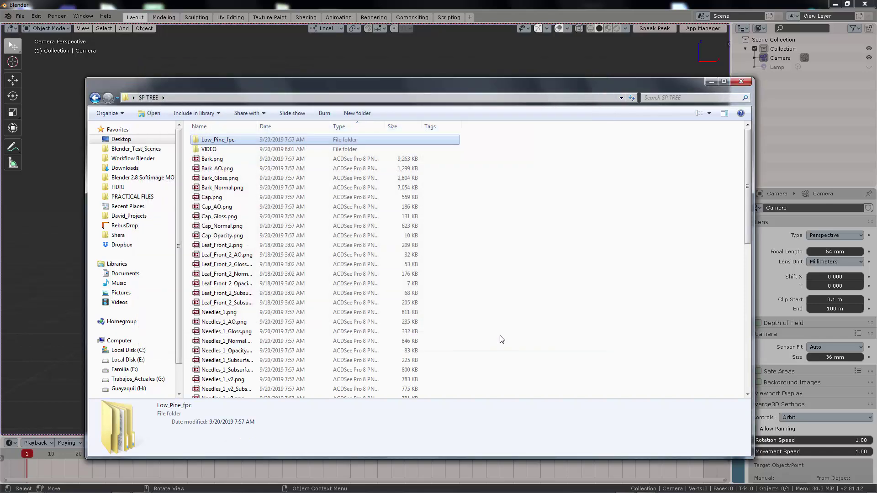
{"action": "left_click", "coordinate": [711, 82]}
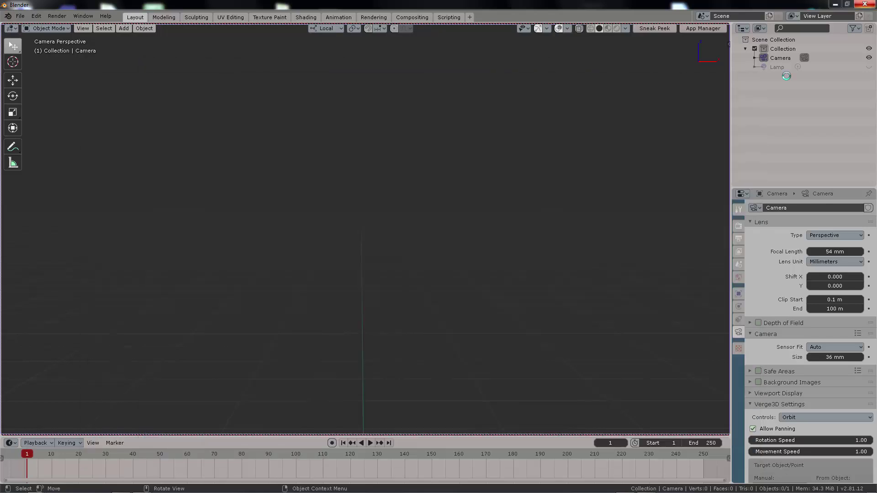
{"action": "left_click", "coordinate": [786, 76]}
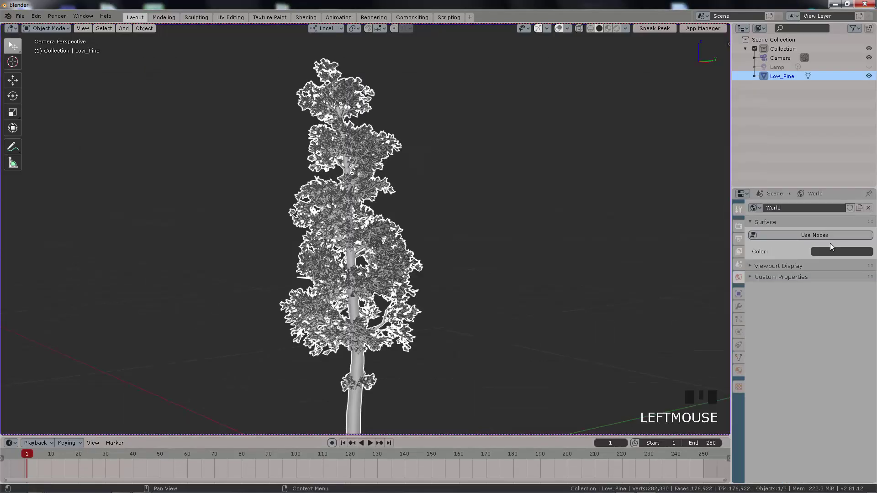
- Enable nodes for the World, use a Background surface and assign an Environment Texture to its color
{"action": "left_click", "coordinate": [845, 237]}
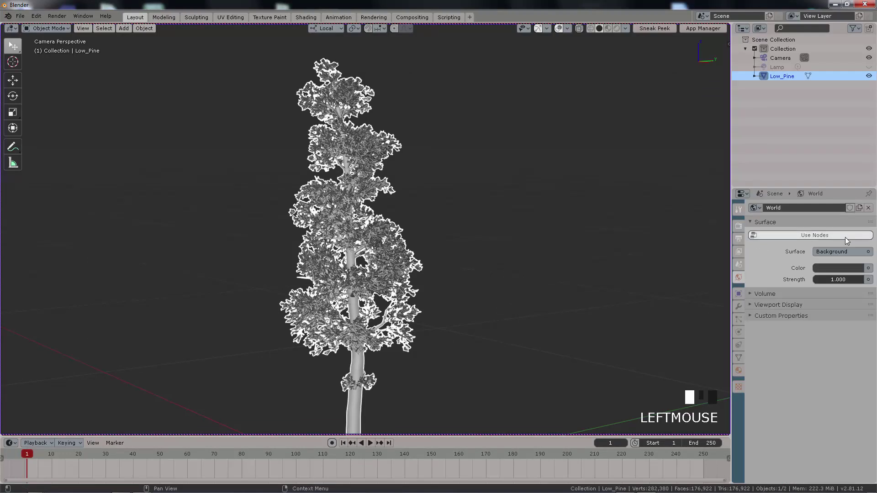
{"action": "left_click", "coordinate": [869, 253]}
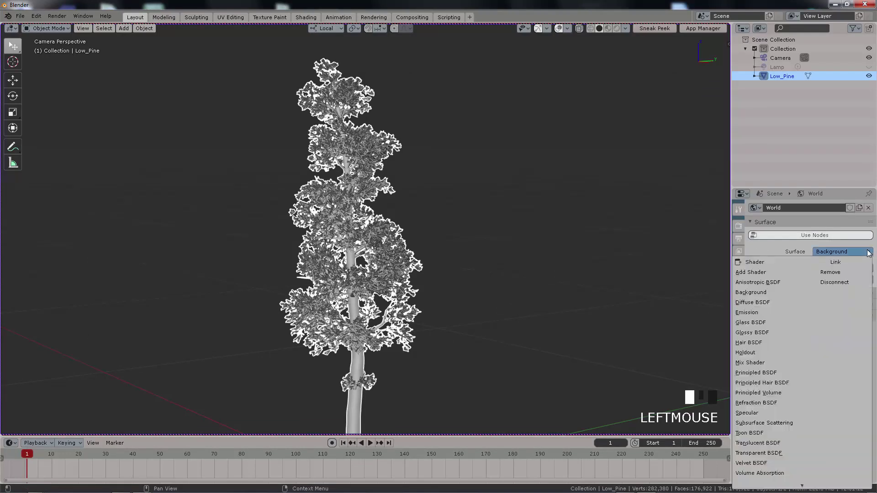
{"action": "left_click", "coordinate": [766, 292]}
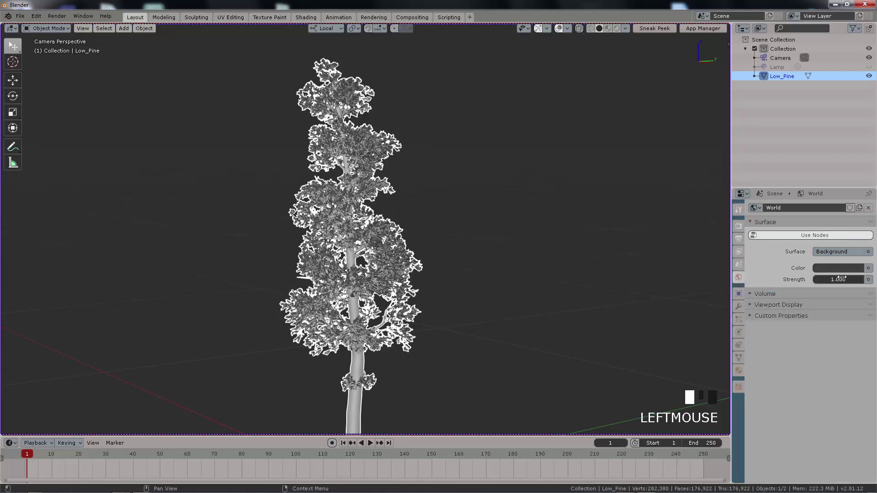
{"action": "left_click", "coordinate": [868, 268]}
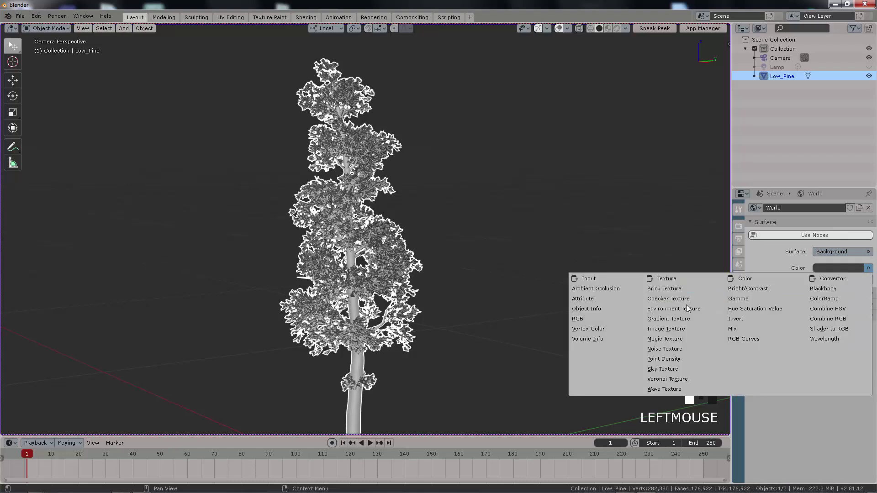
{"action": "left_click", "coordinate": [706, 307]}
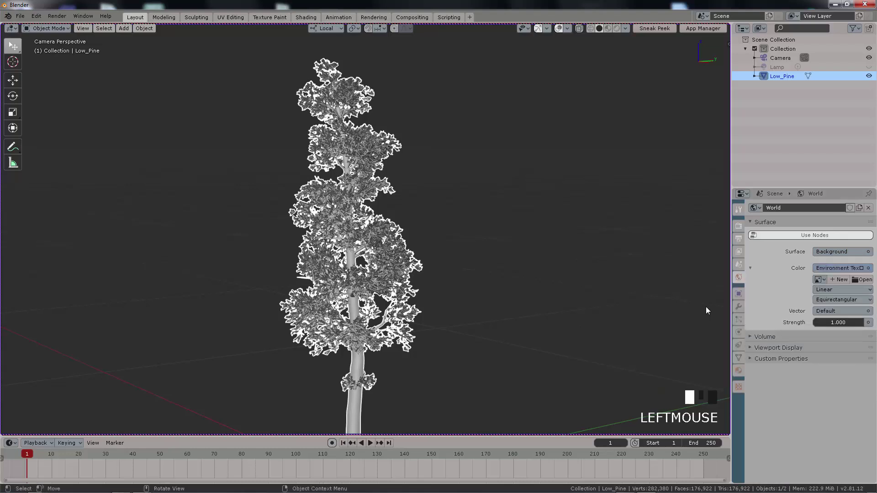
- Load sunny_vondelpark_2k.hdr from the 2019 HDRI folder as the environment image, browsing the files as thumbnails
{"action": "left_click", "coordinate": [862, 279]}
{"action": "left_click", "coordinate": [240, 182]}
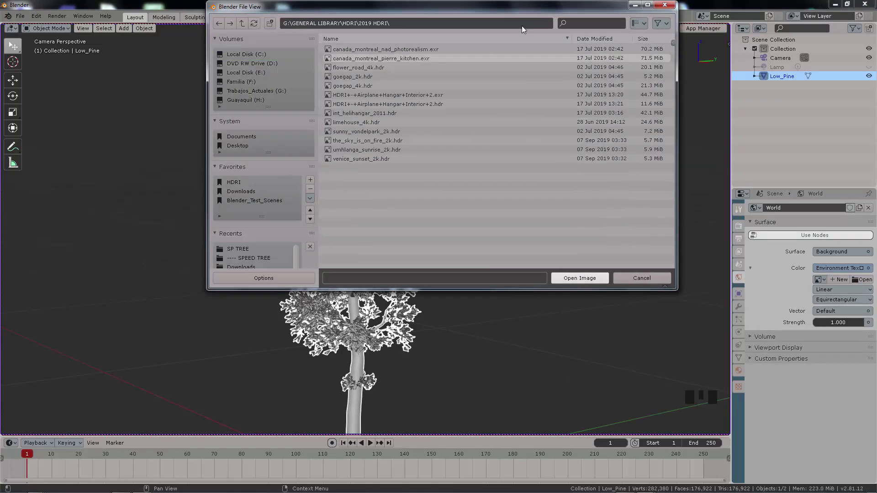
{"action": "left_click", "coordinate": [635, 24]}
{"action": "left_click", "coordinate": [610, 70]}
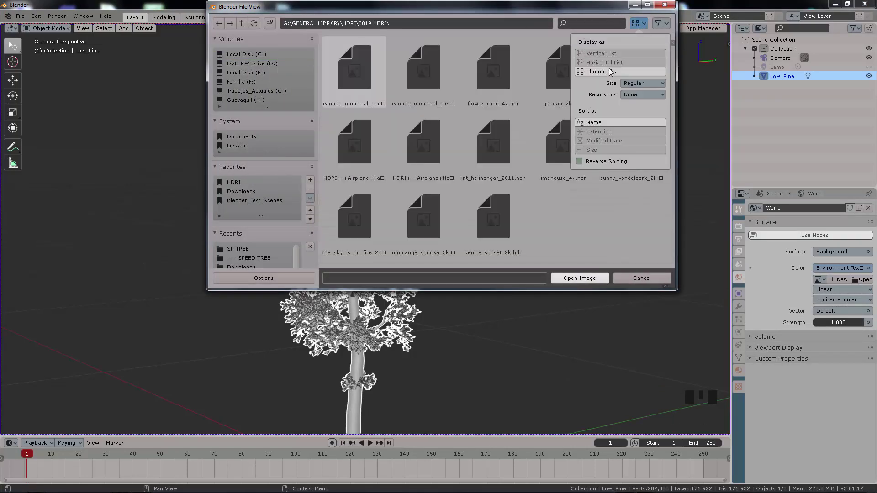
{"action": "left_click_drag", "start_coordinate": [491, 5], "coordinate": [442, 31]}
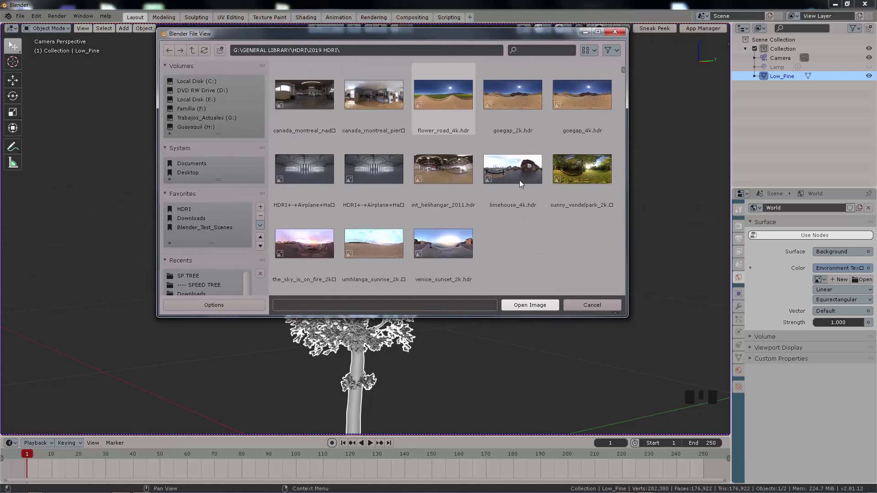
{"action": "left_click", "coordinate": [581, 168]}
{"action": "left_click", "coordinate": [530, 305]}
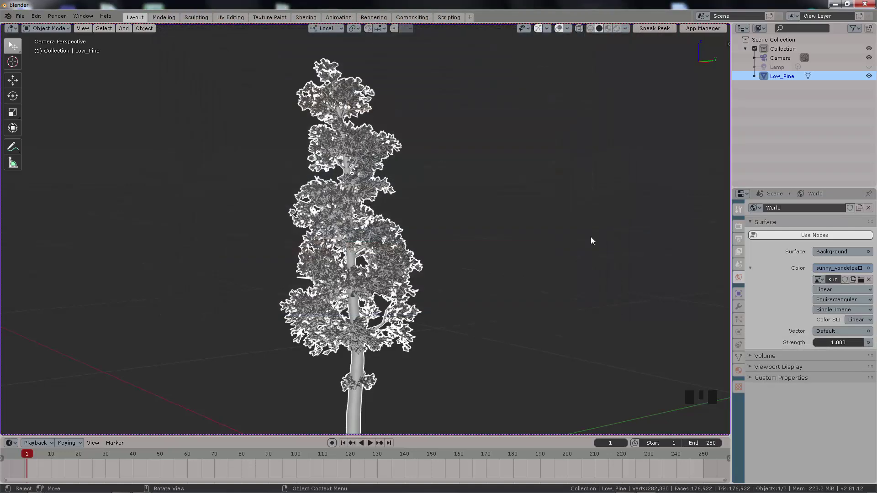
- Show the pine in material preview shading and switch the viewport to rendered shading
{"action": "left_click", "coordinate": [625, 28]}
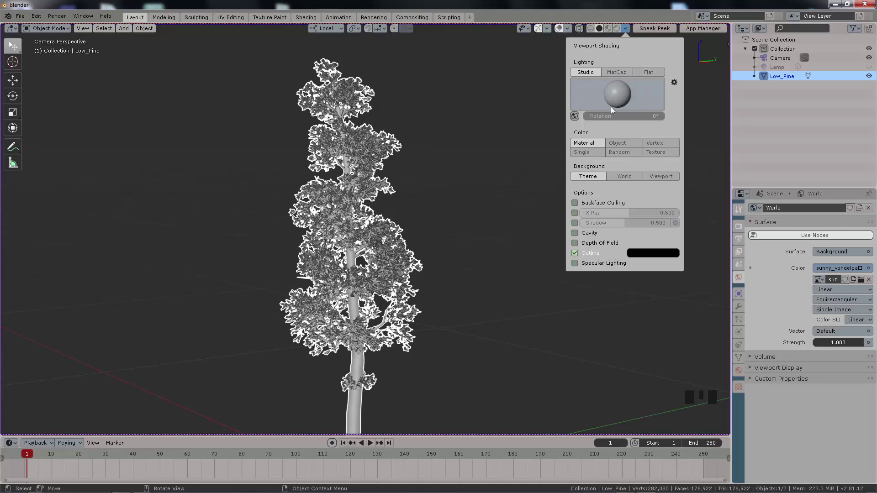
{"action": "left_click", "coordinate": [607, 28]}
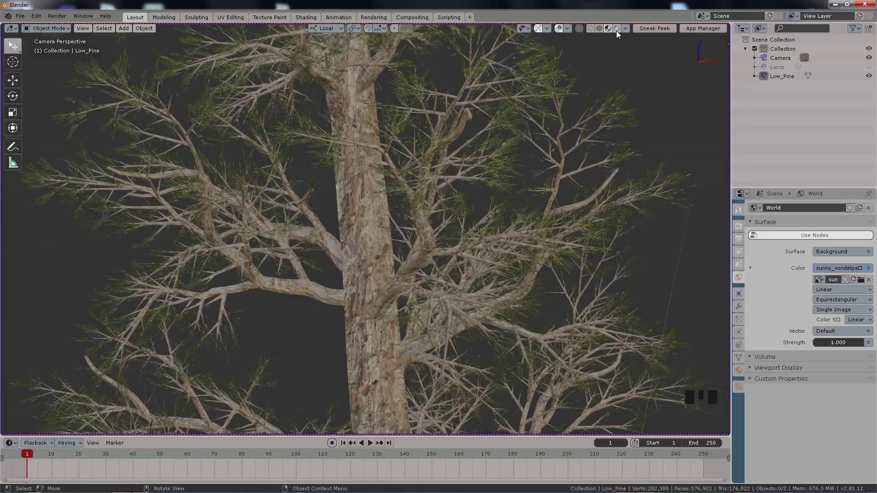
{"action": "left_click", "coordinate": [617, 28]}
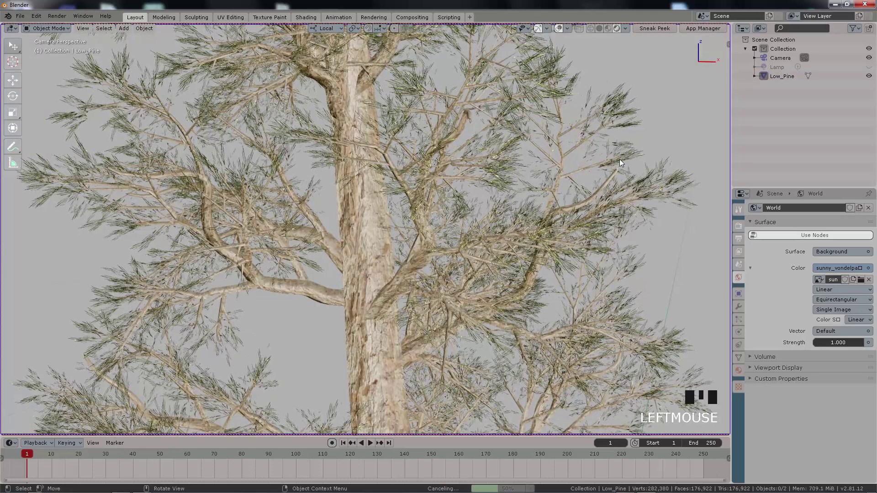
- Examine the rendered pine at close and far range and play its animation
{"action": "scroll", "coordinate": [452, 159], "scroll_direction": "down", "scroll_amount": 5}
{"action": "mouse_move", "coordinate": [455, 195]}
{"action": "middle_mouse_down"}
{"action": "mouse_move", "coordinate": [564, 175]}
{"action": "mouse_move", "coordinate": [615, 182]}
{"action": "mouse_move", "coordinate": [542, 191]}
{"action": "mouse_move", "coordinate": [472, 217]}
{"action": "mouse_move", "coordinate": [463, 203]}
{"action": "mouse_move", "coordinate": [417, 215]}
{"action": "mouse_move", "coordinate": [464, 242]}
{"action": "mouse_move", "coordinate": [457, 237]}
{"action": "mouse_move", "coordinate": [375, 435]}
{"action": "middle_mouse_up"}
{"action": "scroll", "coordinate": [466, 208], "scroll_direction": "up", "scroll_amount": 3}
{"action": "scroll", "coordinate": [464, 206], "scroll_direction": "down", "scroll_amount": 4}
{"action": "scroll", "coordinate": [465, 211], "scroll_direction": "up", "scroll_amount": 3}
{"action": "scroll", "coordinate": [416, 223], "scroll_direction": "down", "scroll_amount": 2}
{"action": "left_click", "coordinate": [369, 443]}
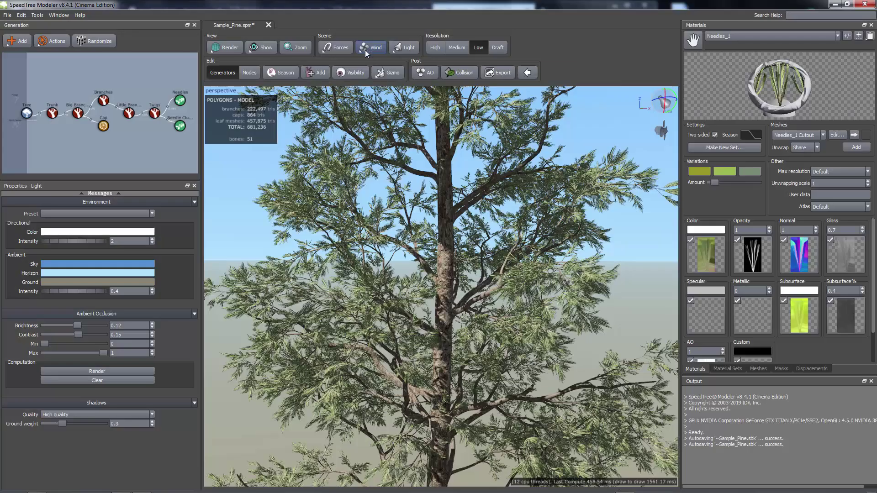
- Switch to SpeedTree Modeler and enable wind for the Sample_Pine model
{"action": "left_click", "coordinate": [367, 49]}
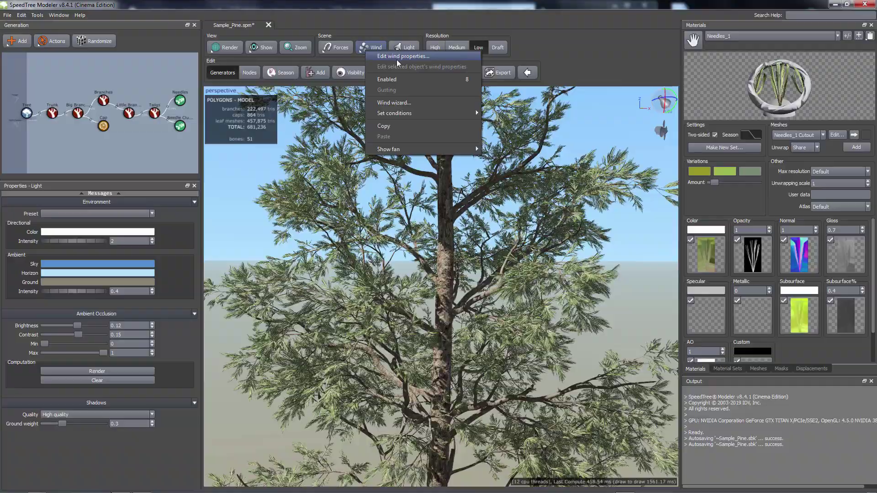
{"action": "left_click", "coordinate": [401, 80]}
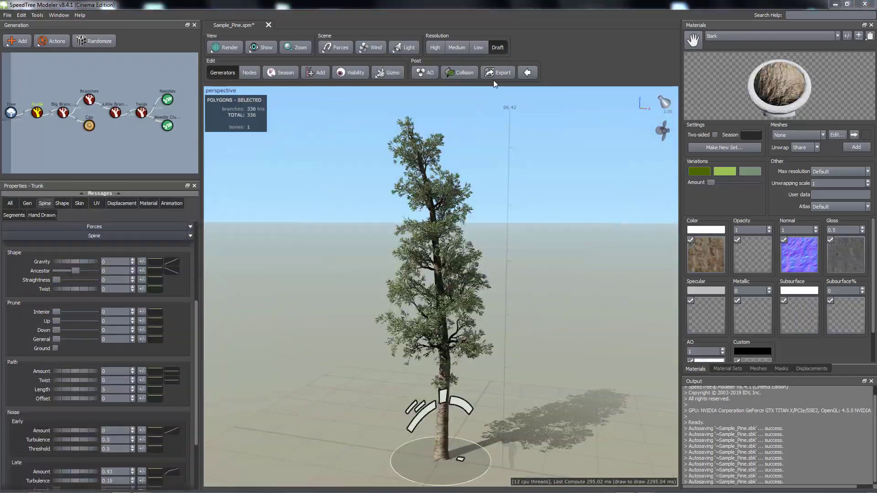
- Export the Sample_Pine model to the SP TREE folder as an Alembic file named MyLow_Pine.abc
{"action": "left_click", "coordinate": [498, 73]}
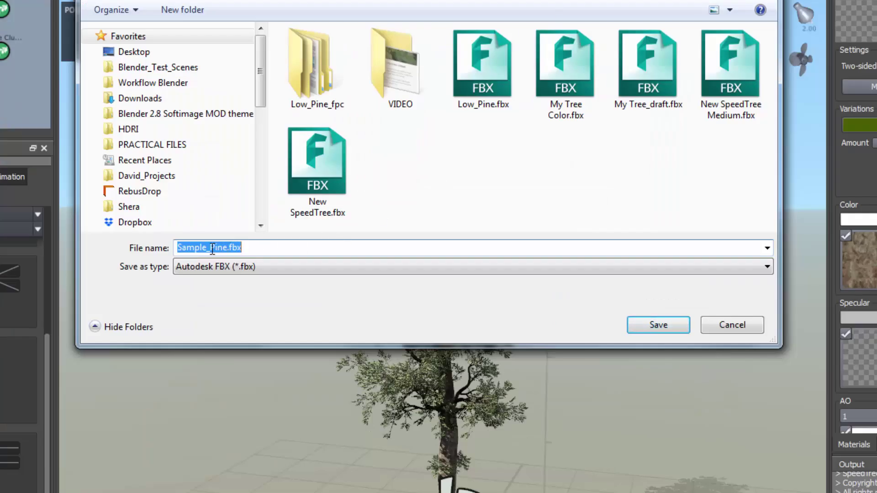
{"action": "left_click_drag", "start_coordinate": [207, 247], "coordinate": [127, 247]}
{"action": "type", "text": "MyLow"}
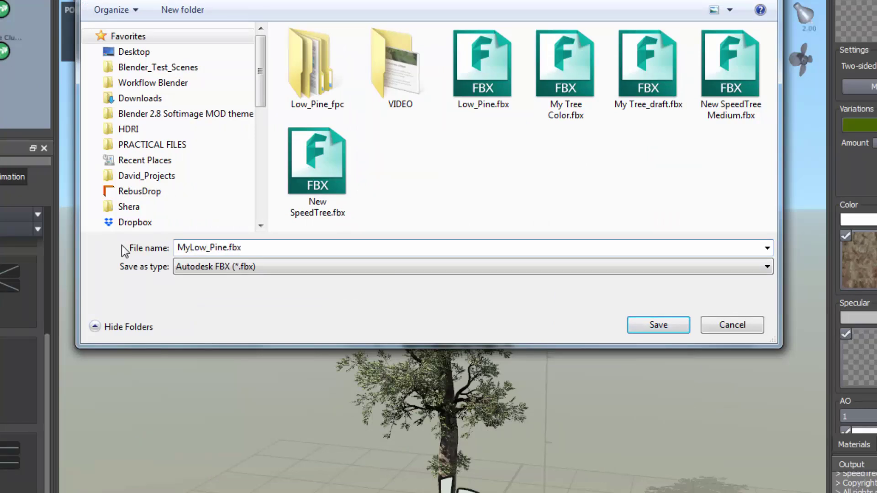
{"action": "left_click", "coordinate": [270, 268]}
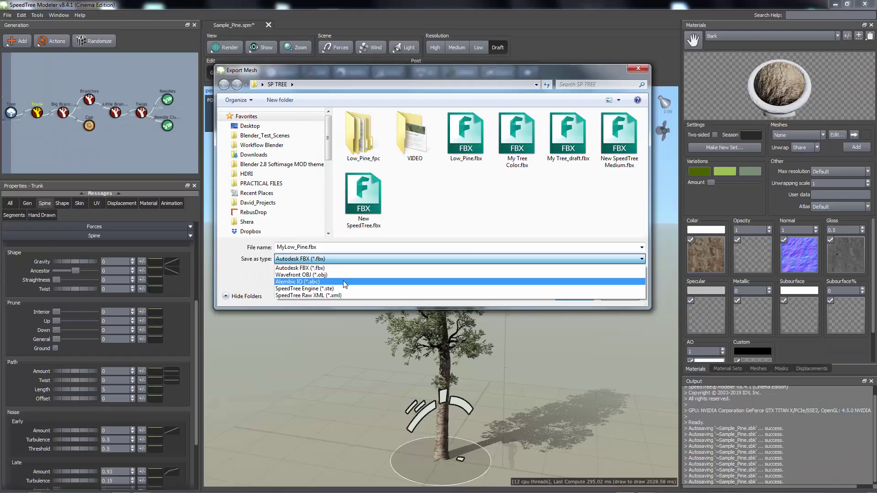
{"action": "left_click", "coordinate": [284, 304]}
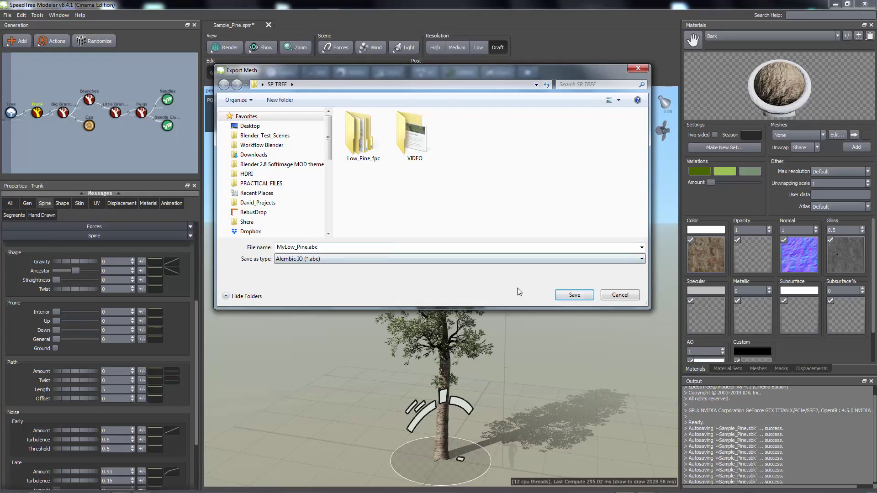
{"action": "left_click", "coordinate": [566, 294]}
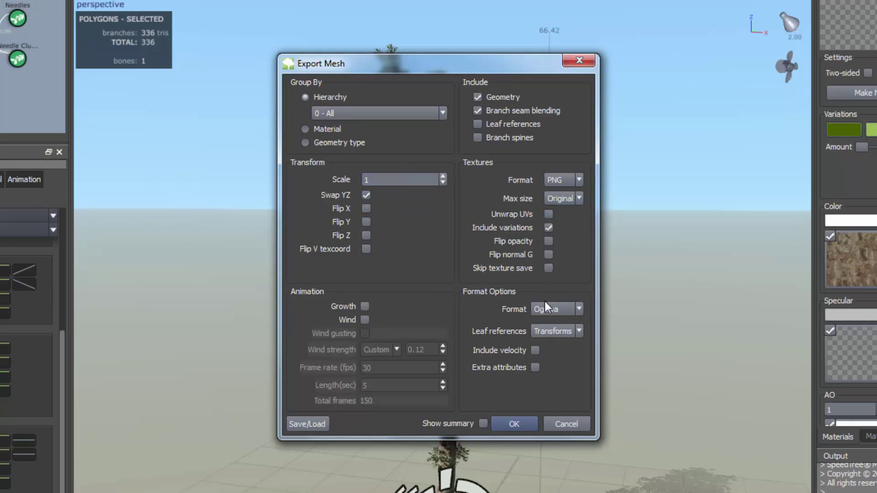
- Include wind animation at 24 fps in the Alembic export, keeping the Ogawa format and Transforms leaf references, and run the export
{"action": "left_click", "coordinate": [576, 309]}
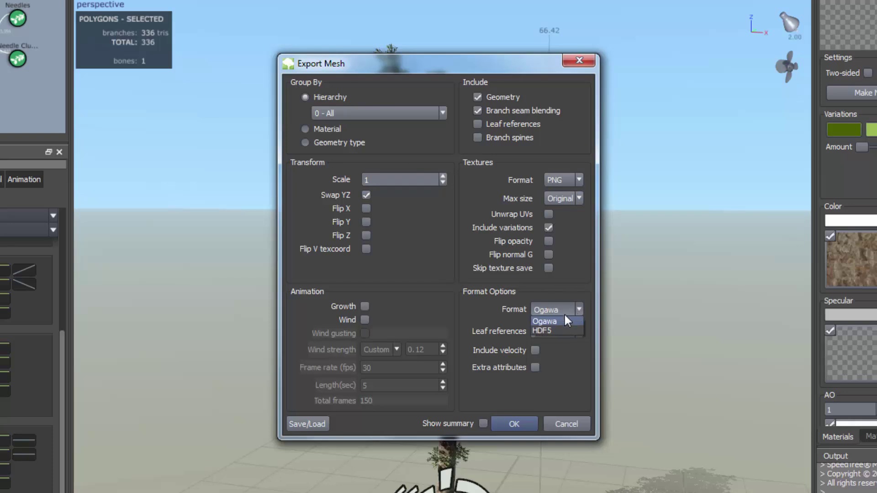
{"action": "left_click", "coordinate": [580, 308]}
{"action": "left_click", "coordinate": [577, 331]}
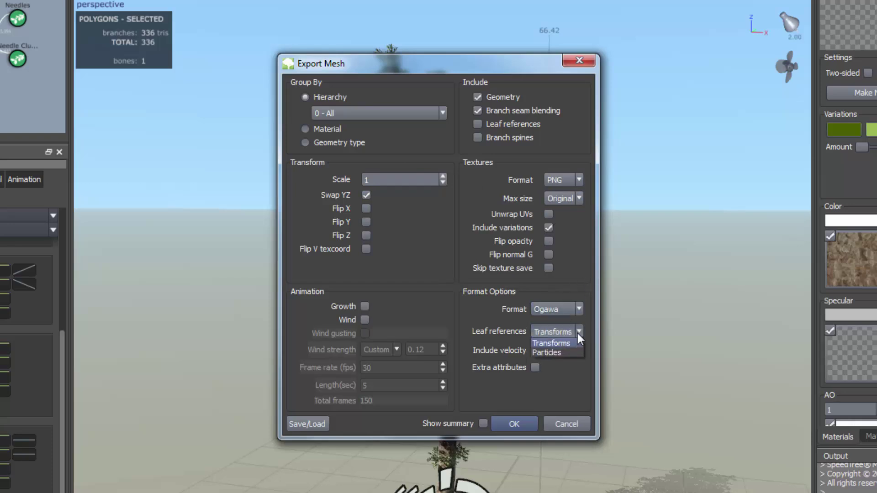
{"action": "left_click", "coordinate": [586, 318]}
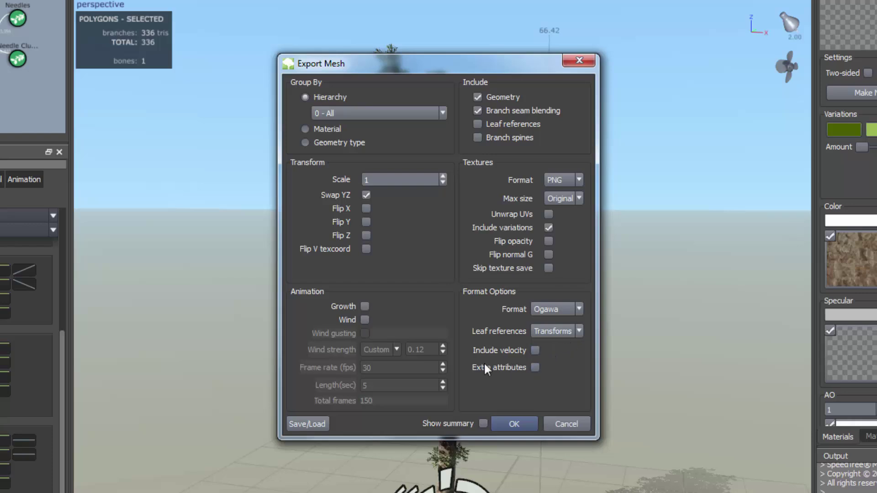
{"action": "left_click", "coordinate": [365, 319]}
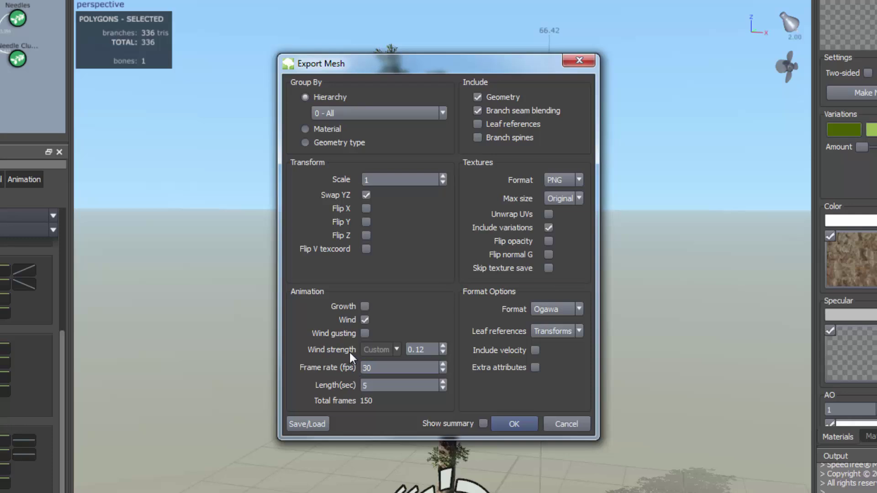
{"action": "key", "text": "Tab"}
{"action": "type", "text": "24"}
{"action": "key", "text": "Tab"}
{"action": "left_click", "coordinate": [515, 424]}
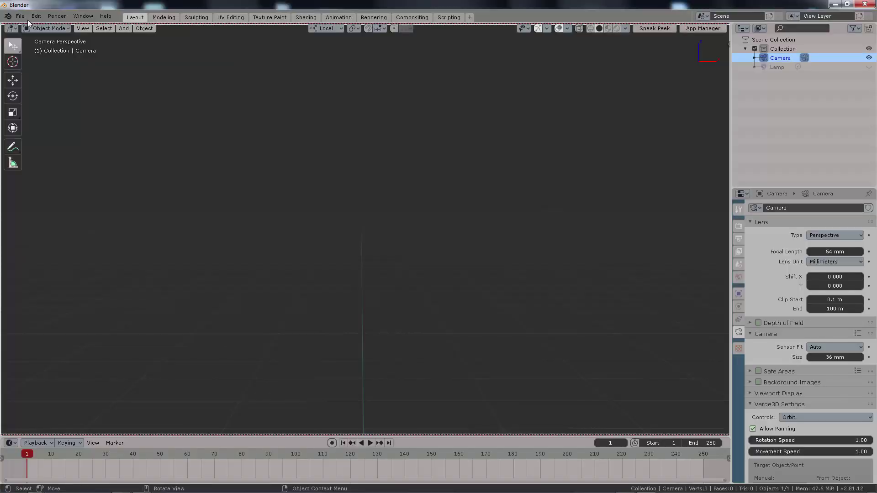
- Switch to Blender and import MyLow_Pine.abc from the SP TREE folder as Alembic with relative path and set frame range enabled
{"action": "left_click", "coordinate": [23, 17]}
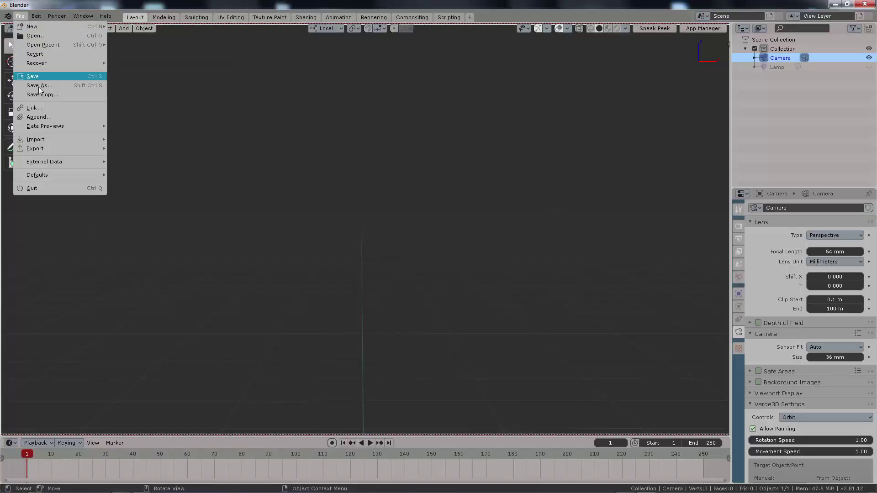
{"action": "mouse_move", "coordinate": [41, 139]}
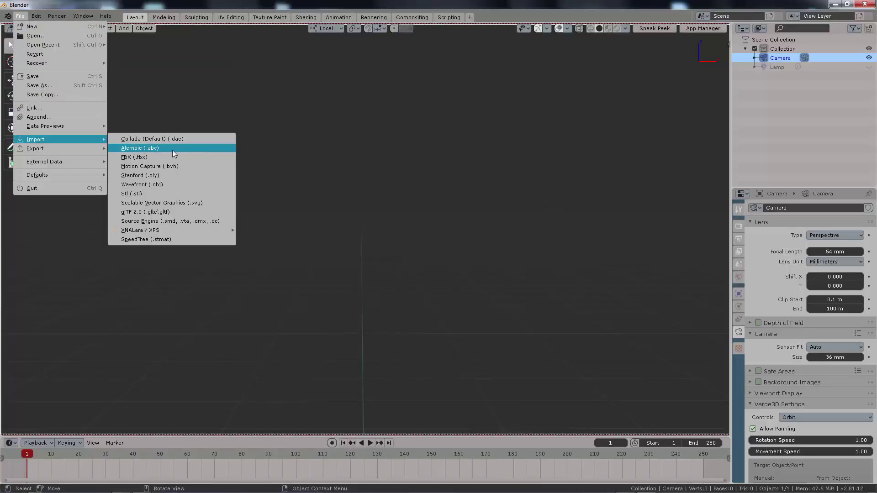
{"action": "left_click", "coordinate": [171, 149]}
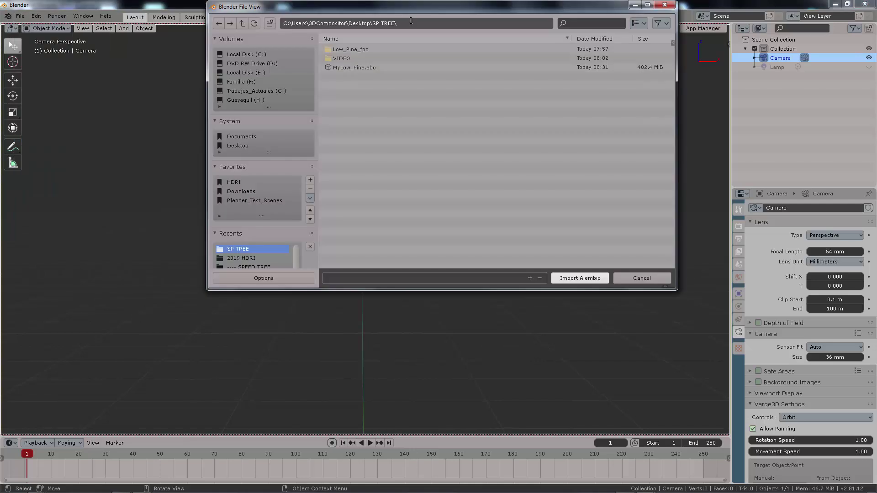
{"action": "left_click", "coordinate": [352, 67]}
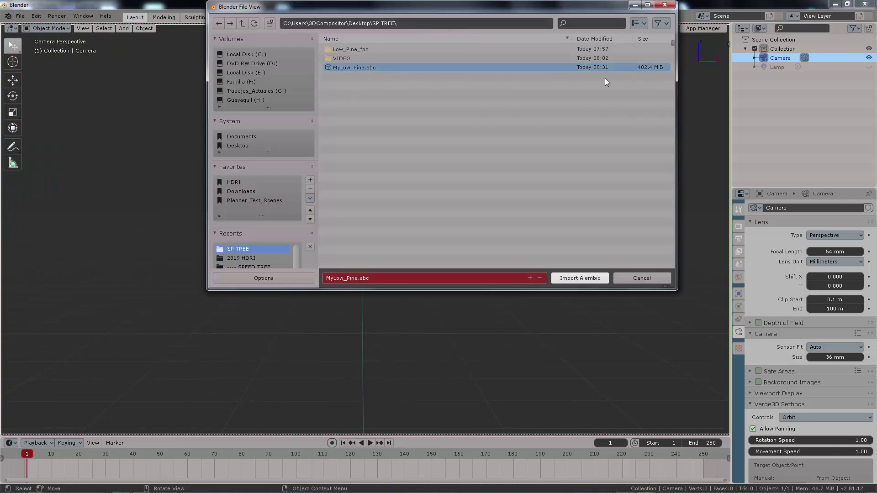
{"action": "left_click", "coordinate": [293, 274]}
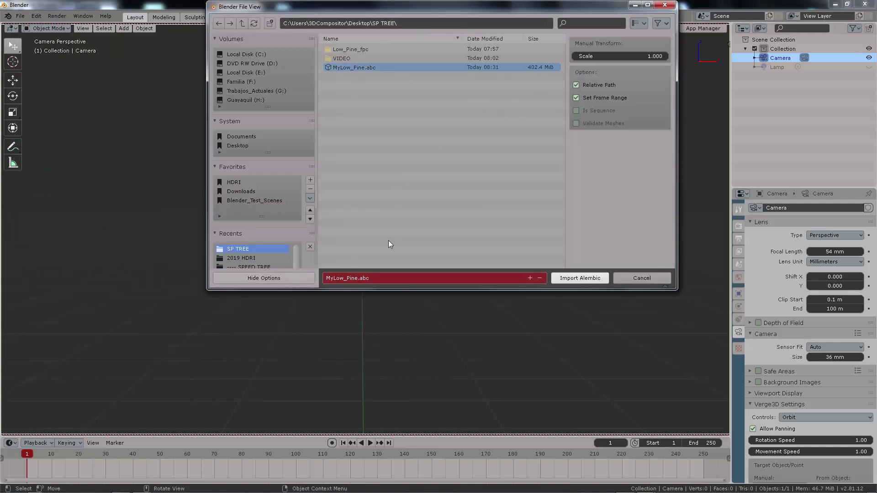
{"action": "left_click", "coordinate": [580, 278]}
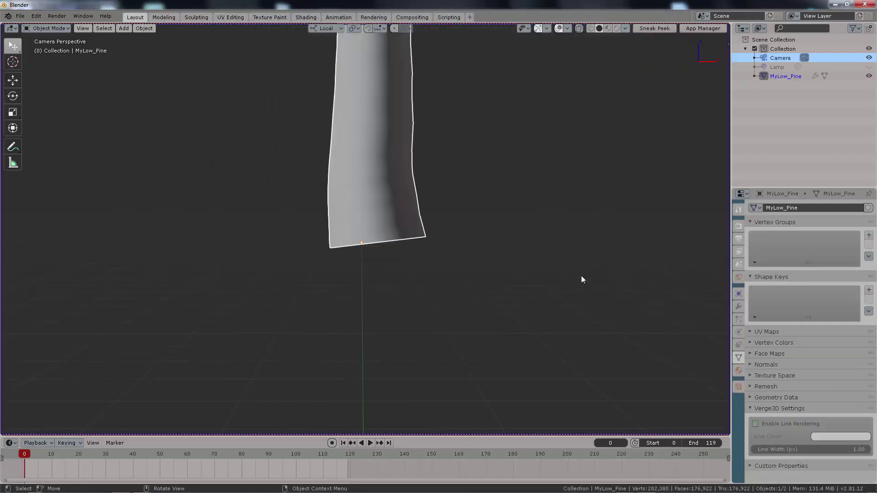
- Set the camera's clip end distance to 5000 m
{"action": "scroll", "coordinate": [514, 182], "scroll_direction": "down", "scroll_amount": 3}
{"action": "scroll", "coordinate": [513, 182], "scroll_direction": "up", "scroll_amount": 4}
{"action": "scroll", "coordinate": [512, 183], "scroll_direction": "down", "scroll_amount": 4}
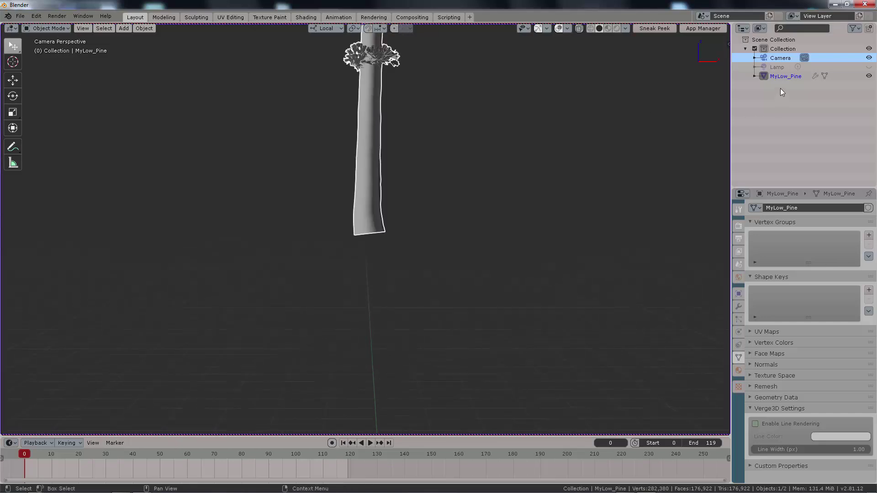
{"action": "left_click", "coordinate": [776, 58]}
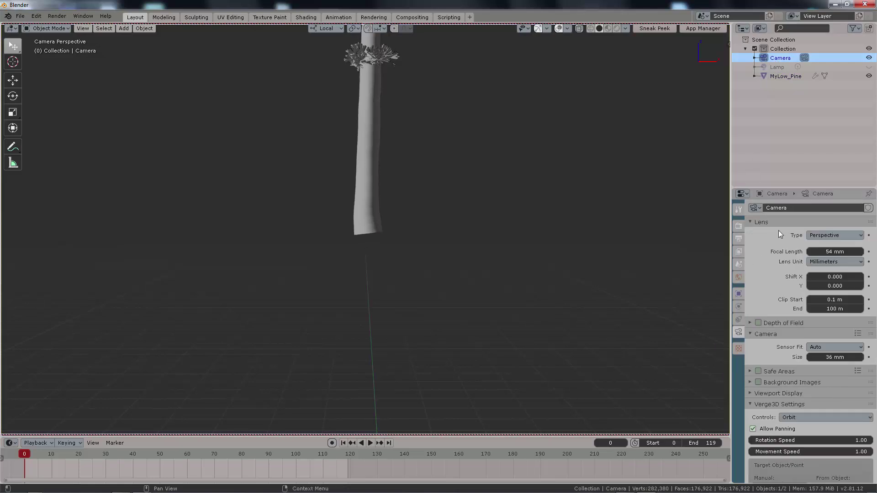
{"action": "left_click", "coordinate": [825, 309]}
{"action": "type", "text": "5km"}
{"action": "key", "text": "Return"}
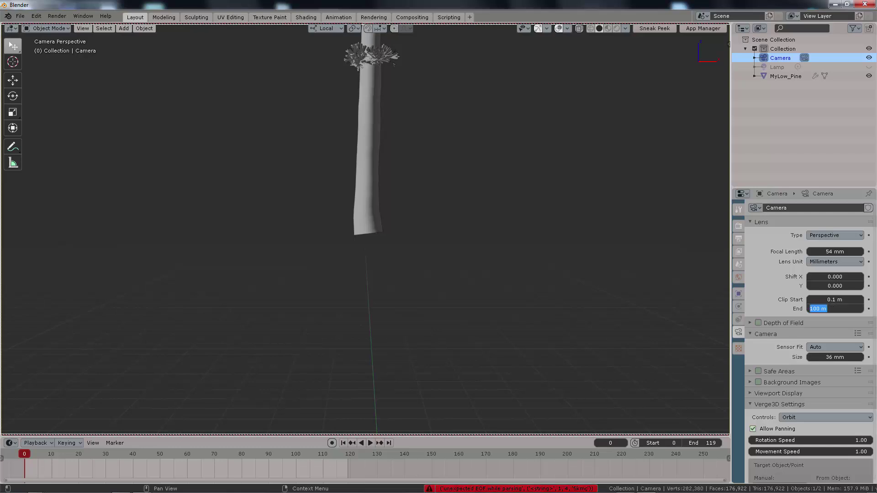
{"action": "key", "text": "Return"}
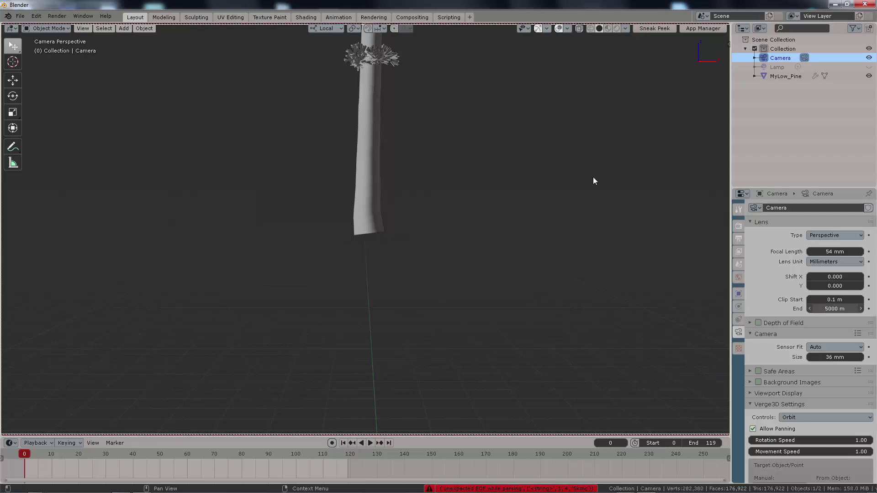
- View the whole imported pine and play its wind animation, examining the foliage up close
{"action": "middle_click_drag", "start_coordinate": [481, 170], "coordinate": [430, 256]}
{"action": "scroll", "coordinate": [470, 231], "scroll_direction": "up", "scroll_amount": 2}
{"action": "scroll", "coordinate": [469, 236], "scroll_direction": "down", "scroll_amount": 3}
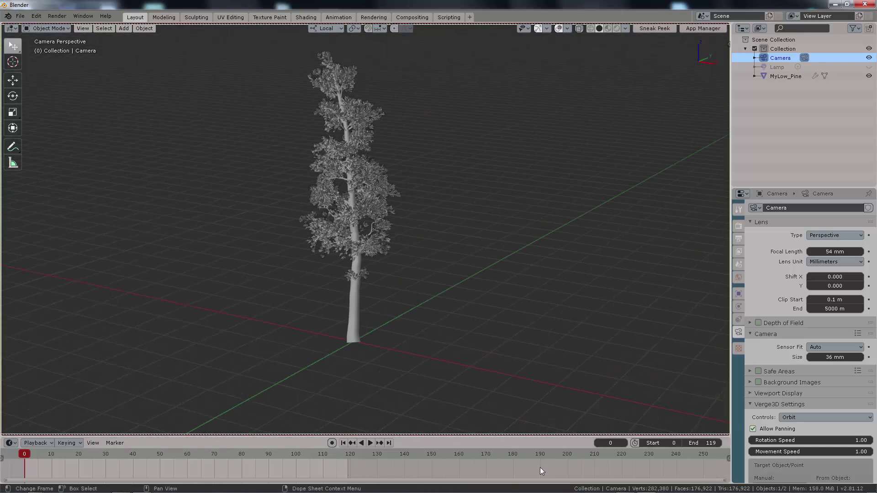
{"action": "left_click", "coordinate": [371, 445]}
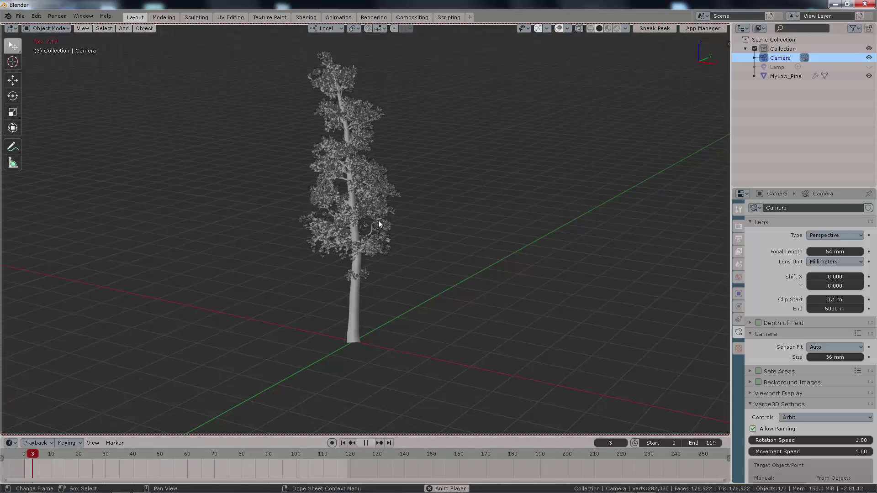
{"action": "scroll", "coordinate": [385, 204], "scroll_direction": "up", "scroll_amount": 6}
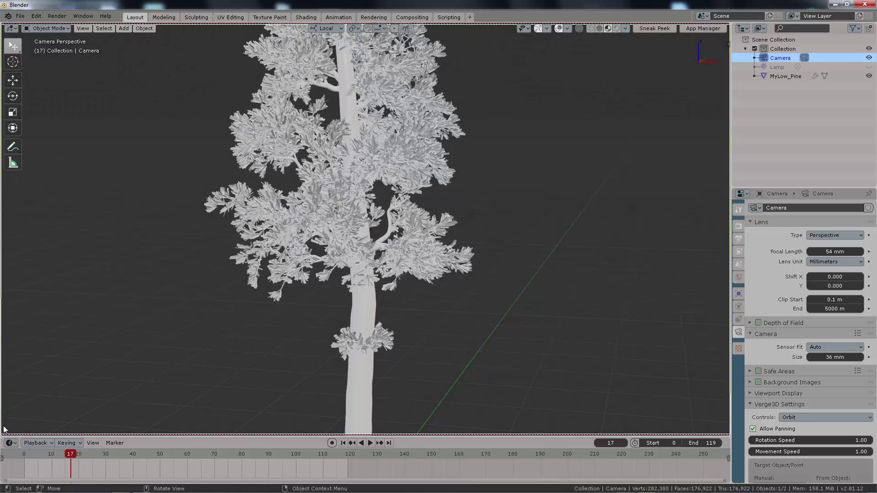
- Split off a Shader Editor below the 3D viewport, enlarge it, and show the Bark_MatSG material of MyLow_Pine
{"action": "left_click_drag", "start_coordinate": [2, 435], "coordinate": [237, 263]}
{"action": "key", "text": "shift+F3"}
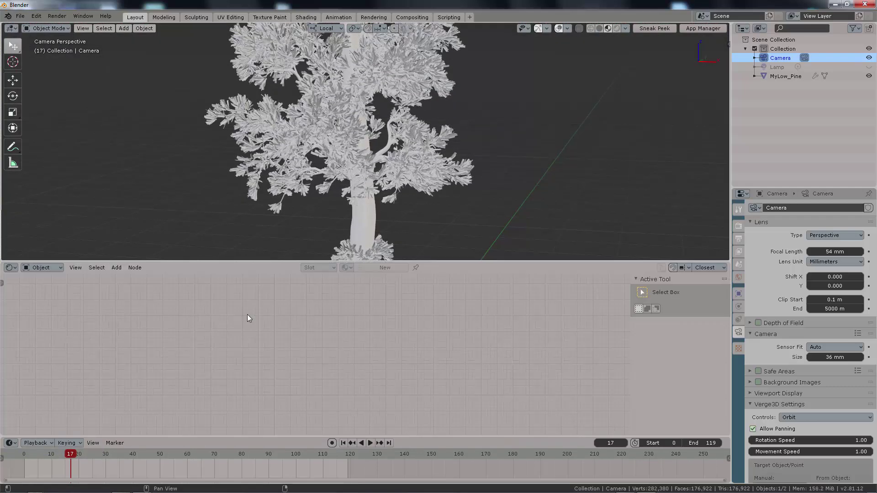
{"action": "left_click", "coordinate": [357, 128]}
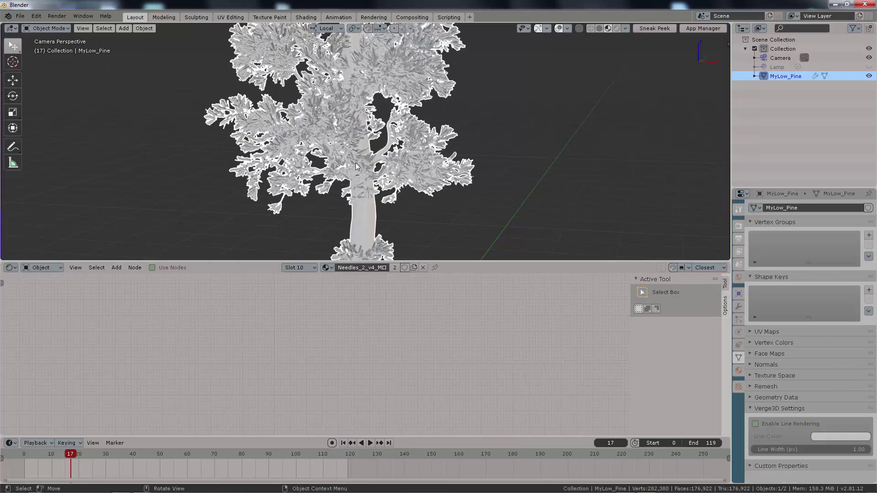
{"action": "left_click", "coordinate": [328, 267]}
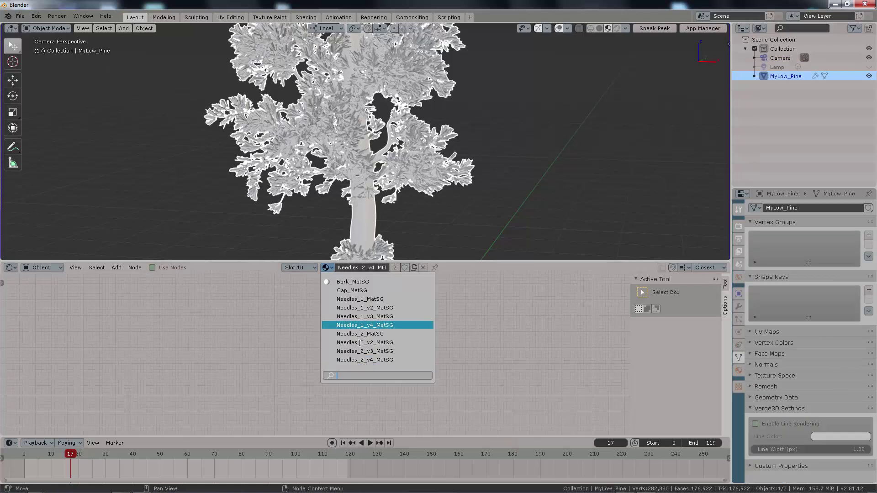
{"action": "left_click", "coordinate": [367, 260]}
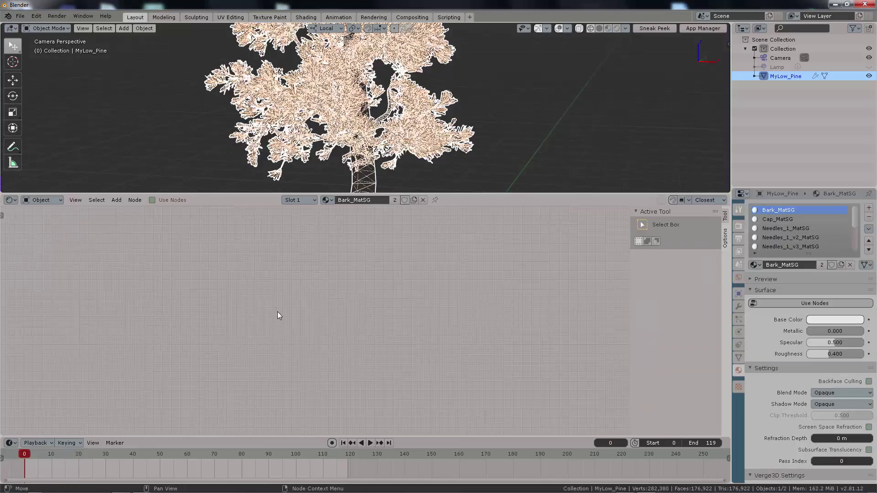
- Enable nodes for the Bark_MatSG, Cap_MatSG and Needles_1_MatSG materials of MyLow_Pine
{"action": "scroll", "coordinate": [278, 312], "scroll_direction": "up", "scroll_amount": 3}
{"action": "middle_click_drag", "start_coordinate": [278, 312], "coordinate": [335, 312]}
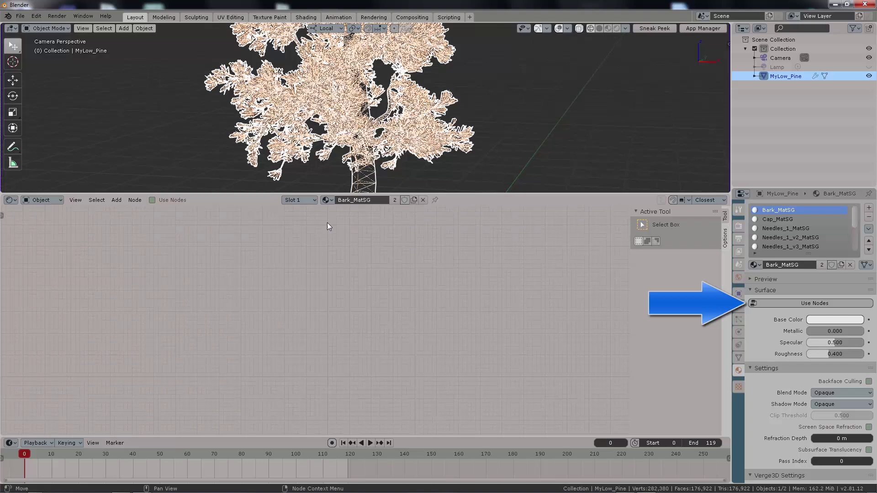
{"action": "key", "text": "shift+a"}
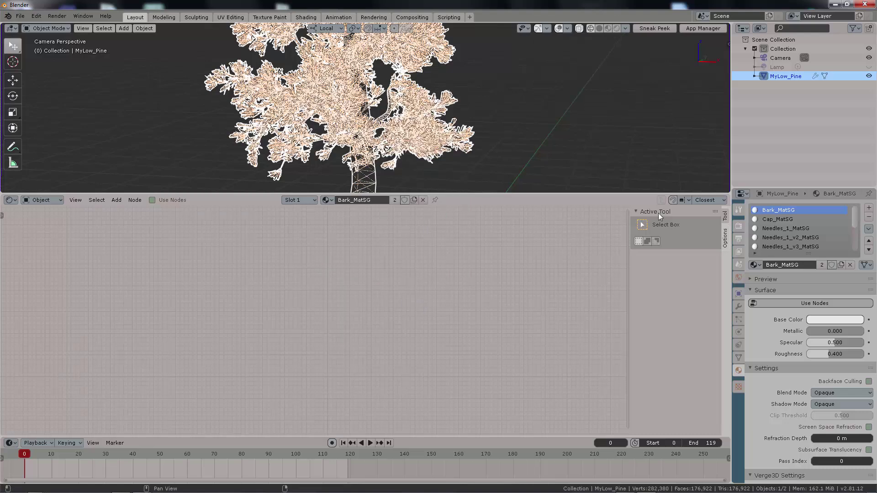
{"action": "left_click", "coordinate": [814, 304]}
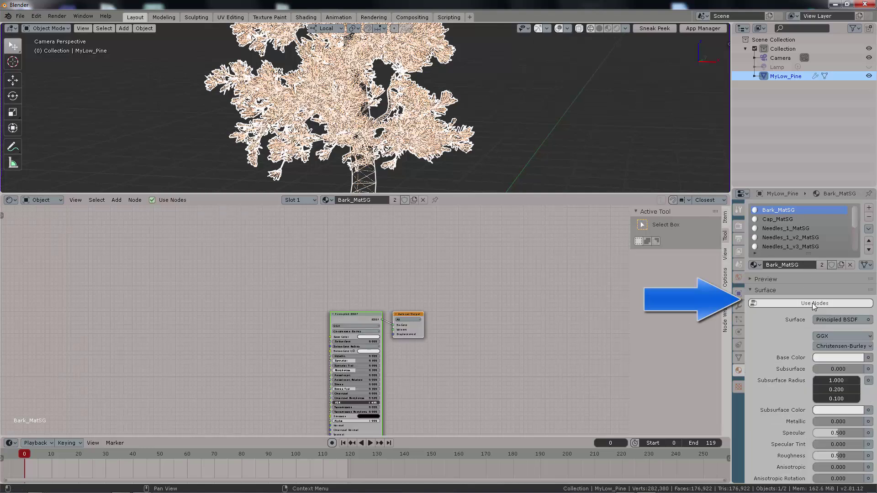
{"action": "left_click", "coordinate": [786, 220]}
{"action": "left_click", "coordinate": [797, 303]}
{"action": "left_click", "coordinate": [793, 228]}
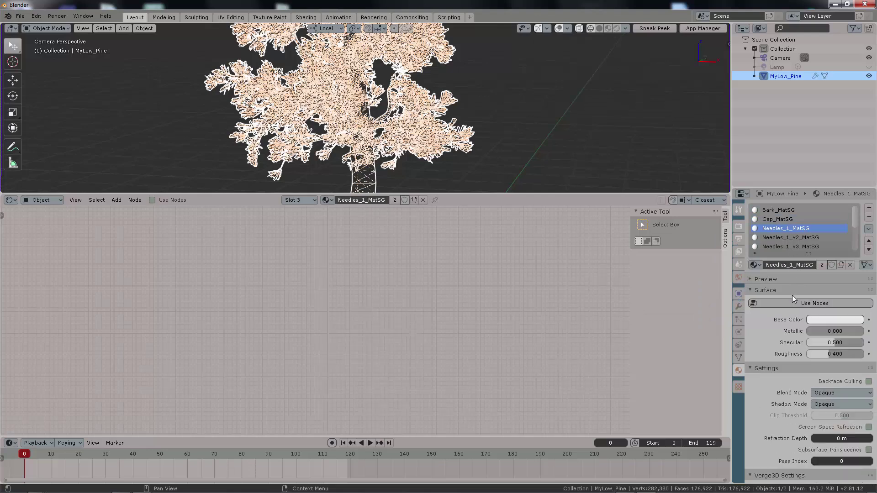
{"action": "left_click", "coordinate": [796, 303]}
- Enable nodes for the Needles_1_v2_MatSG, Needles_1_v3_MatSG and Needles_1_v4_MatSG materials
{"action": "left_click", "coordinate": [794, 237]}
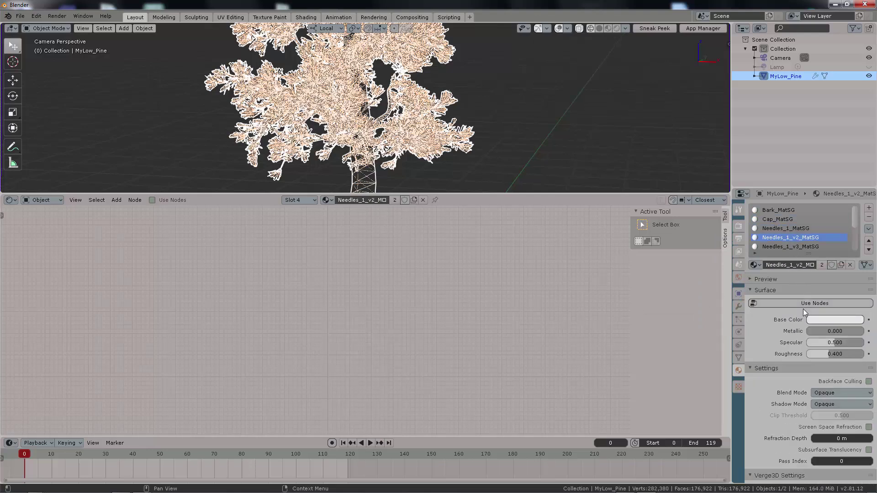
{"action": "left_click", "coordinate": [806, 303]}
{"action": "left_click", "coordinate": [802, 247]}
{"action": "left_click", "coordinate": [812, 305]}
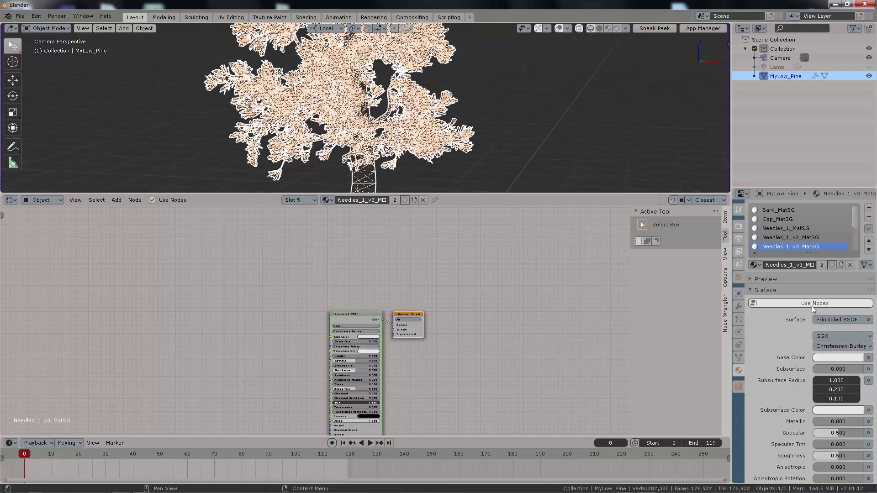
{"action": "scroll", "coordinate": [805, 256], "scroll_direction": "down", "scroll_amount": 2}
{"action": "left_click", "coordinate": [810, 237]}
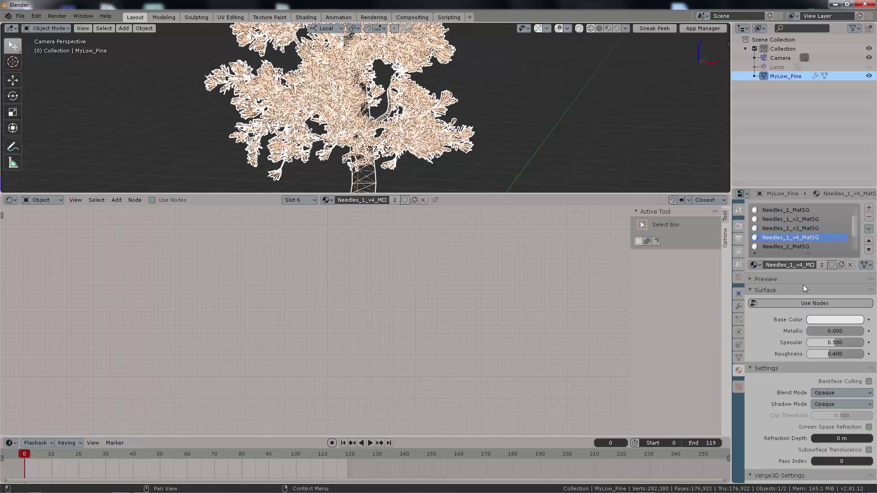
{"action": "left_click", "coordinate": [799, 303]}
- Enable nodes for the Needles_2_MatSG, Needles_2_v2_MatSG, Needles_2_v3_MatSG and Needles_2_v4_MatSG materials
{"action": "left_click", "coordinate": [800, 248]}
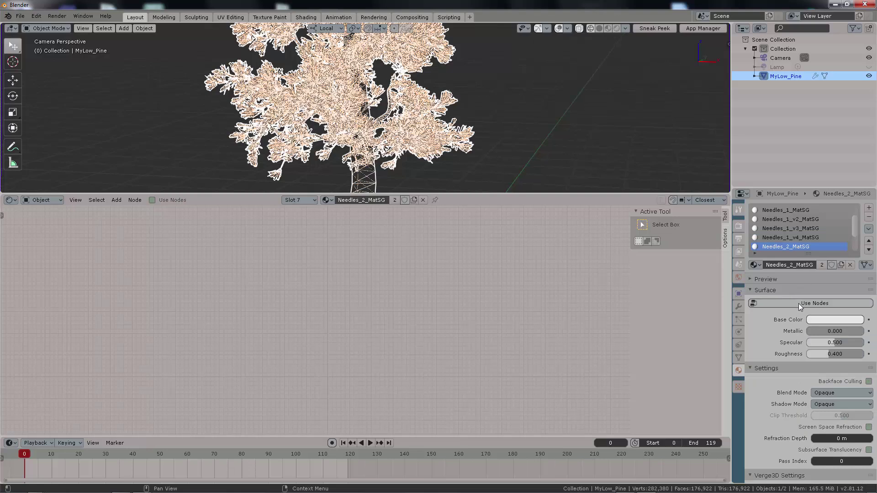
{"action": "left_click", "coordinate": [801, 304]}
{"action": "scroll", "coordinate": [800, 254], "scroll_direction": "down", "scroll_amount": 2}
{"action": "left_click", "coordinate": [800, 236]}
{"action": "left_click", "coordinate": [798, 303]}
{"action": "left_click", "coordinate": [794, 247]}
{"action": "left_click", "coordinate": [795, 304]}
{"action": "scroll", "coordinate": [798, 246], "scroll_direction": "down", "scroll_amount": 1}
{"action": "left_click", "coordinate": [798, 246]}
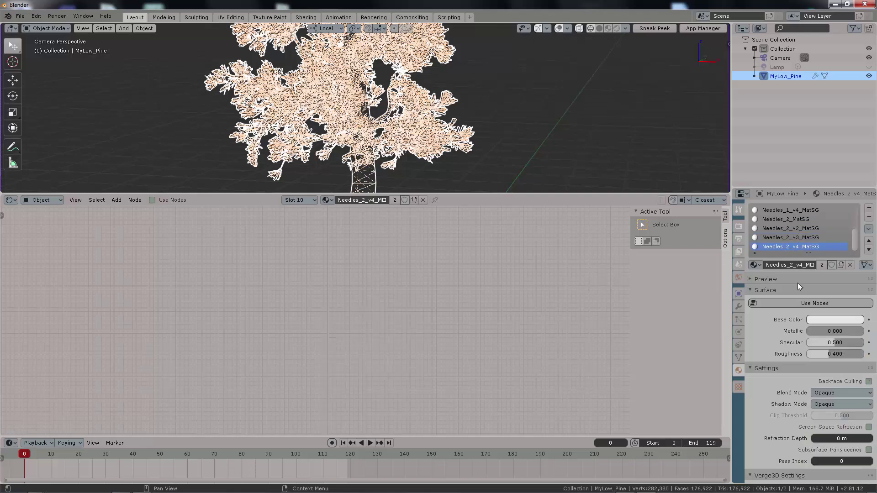
{"action": "left_click", "coordinate": [795, 304]}
- Run the Principled texture setup on Bark_MatSG's Principled BSDF with Bark.png, Bark_AO.png, Bark_Gloss.png and Bark_Normal.png
{"action": "scroll", "coordinate": [815, 224], "scroll_direction": "up", "scroll_amount": 5}
{"action": "left_click", "coordinate": [791, 210]}
{"action": "middle_click_drag", "start_coordinate": [344, 275], "coordinate": [413, 264]}
{"action": "scroll", "coordinate": [394, 266], "scroll_direction": "up", "scroll_amount": 7}
{"action": "left_click", "coordinate": [487, 292]}
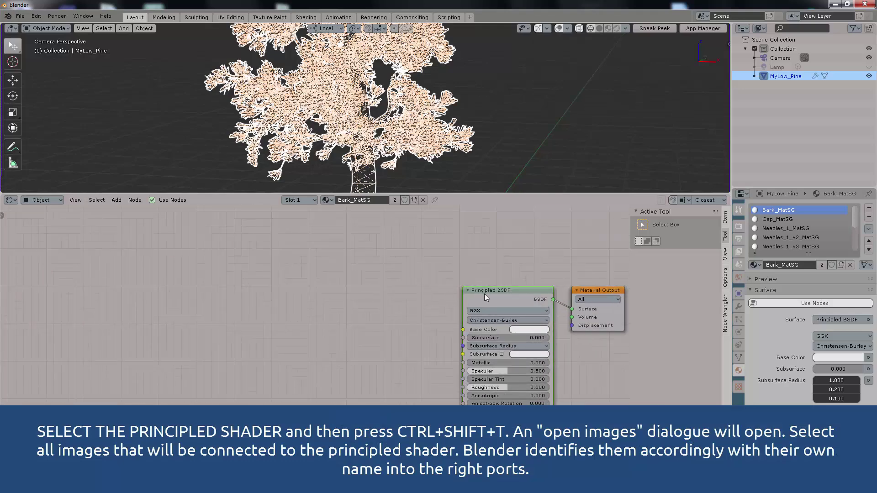
{"action": "key", "text": "ctrl+shift+t"}
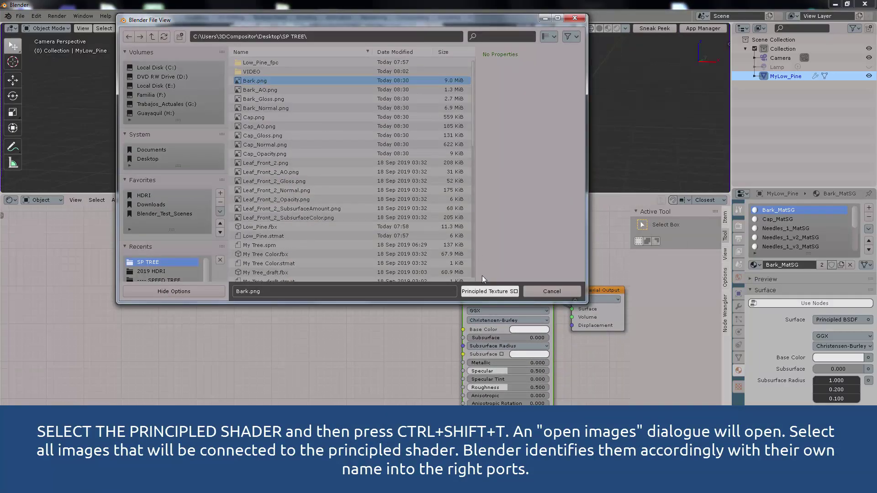
{"action": "left_click", "coordinate": [286, 108], "text": "shift"}
{"action": "left_click", "coordinate": [287, 92], "text": "ctrl+shift"}
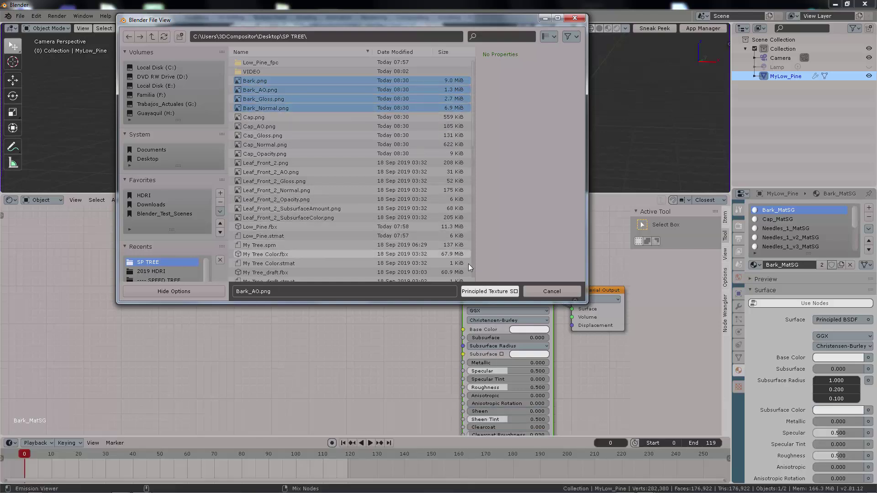
{"action": "left_click", "coordinate": [481, 292]}
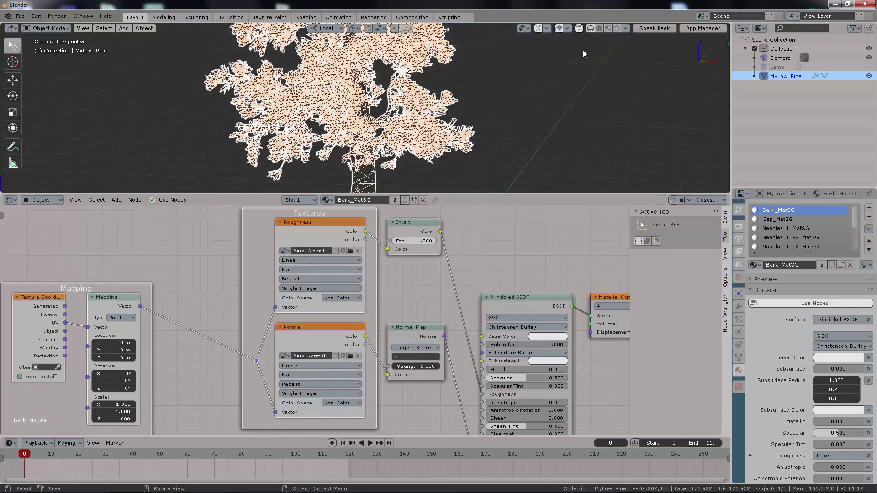
- Show the tree in LookDev shading and add an Image Texture node above Bark_MatSG's Textures frame
{"action": "key", "text": "z"}
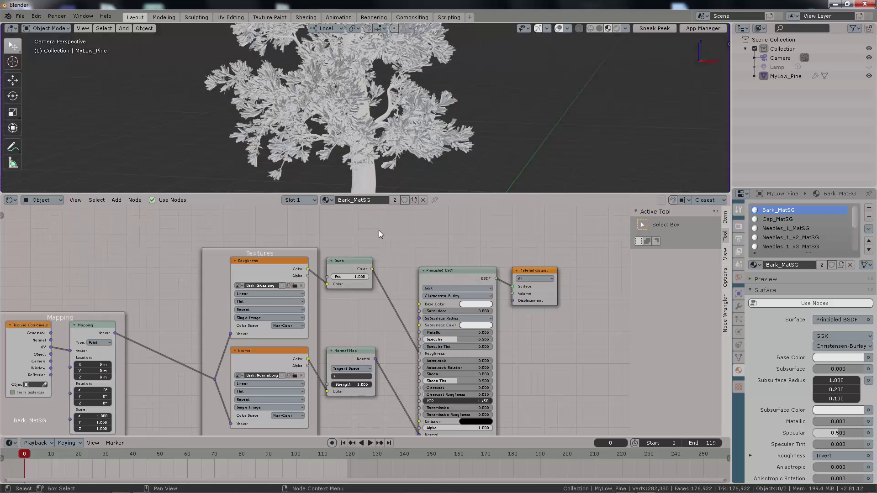
{"action": "middle_click_drag", "start_coordinate": [385, 233], "coordinate": [481, 223]}
{"action": "middle_click_drag", "start_coordinate": [291, 296], "coordinate": [288, 328]}
{"action": "middle_click_drag", "start_coordinate": [305, 272], "coordinate": [300, 311]}
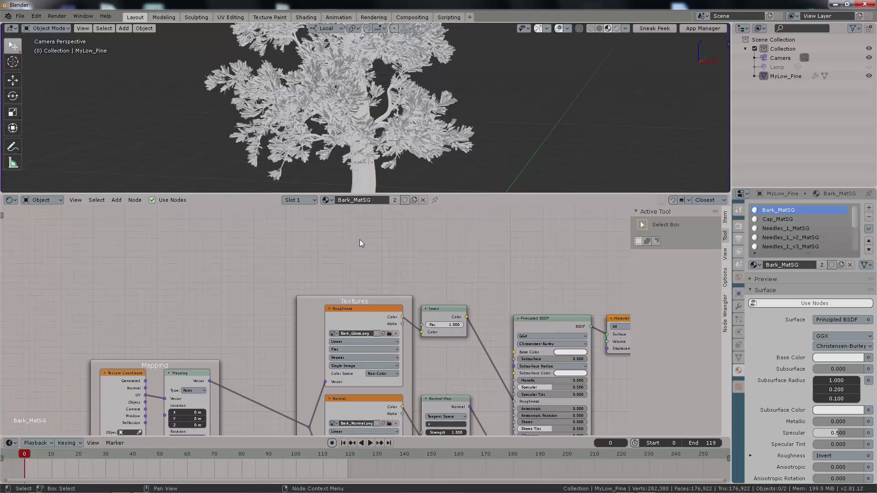
{"action": "middle_click_drag", "start_coordinate": [363, 240], "coordinate": [372, 266]}
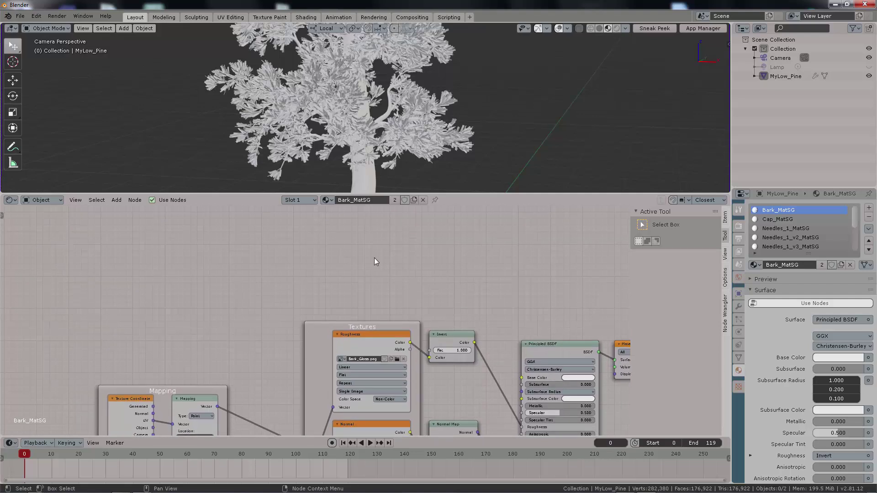
{"action": "key", "text": "shift+a"}
{"action": "left_click", "coordinate": [374, 258]}
{"action": "type", "text": "imag"}
{"action": "key", "text": "Return"}
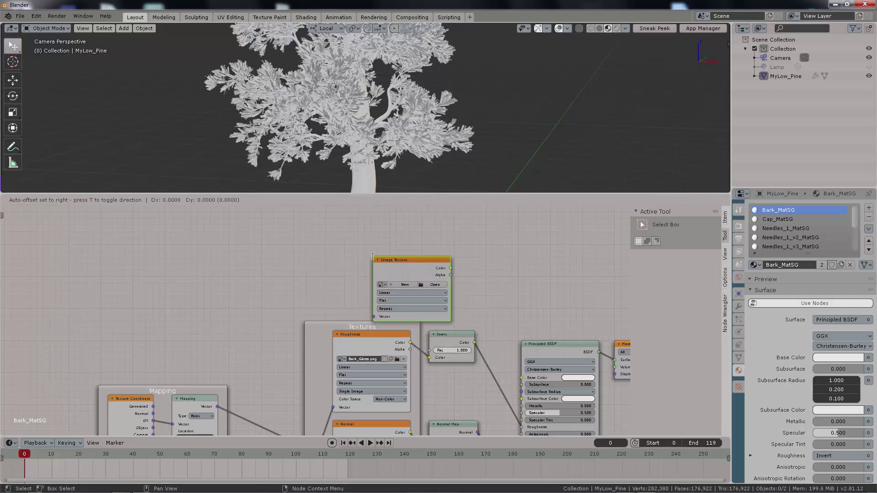
{"action": "left_click", "coordinate": [384, 241]}
- Connect the Mapping node's Vector to the new Image Texture node in Bark_MatSG, and rearrange it and the Principled BSDF for clear wiring
{"action": "middle_click_drag", "start_coordinate": [258, 357], "coordinate": [303, 324]}
{"action": "left_click_drag", "start_coordinate": [264, 374], "coordinate": [430, 268]}
{"action": "left_click_drag", "start_coordinate": [457, 224], "coordinate": [397, 218]}
{"action": "middle_click_drag", "start_coordinate": [532, 264], "coordinate": [382, 279]}
{"action": "scroll", "coordinate": [417, 293], "scroll_direction": "up", "scroll_amount": 2}
{"action": "left_click_drag", "start_coordinate": [431, 330], "coordinate": [429, 233]}
{"action": "middle_click_drag", "start_coordinate": [363, 263], "coordinate": [373, 285]}
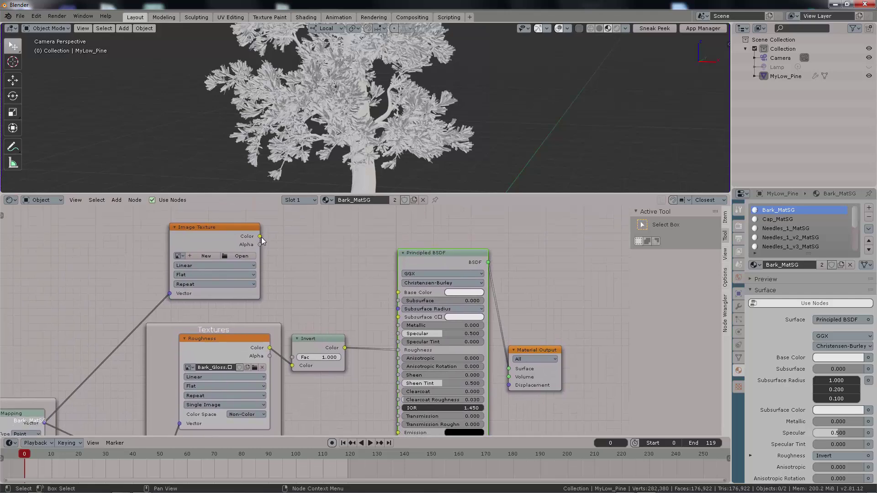
- Load Bark.png into the Image Texture node and connect its Color to the Principled BSDF's Base Color
{"action": "left_click", "coordinate": [241, 255]}
{"action": "left_click", "coordinate": [340, 69]}
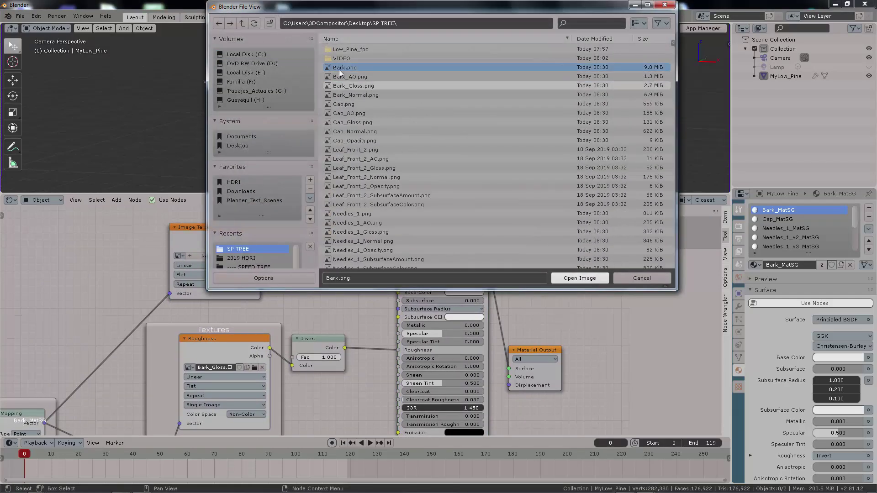
{"action": "left_click", "coordinate": [573, 279]}
{"action": "left_click_drag", "start_coordinate": [260, 236], "coordinate": [399, 293]}
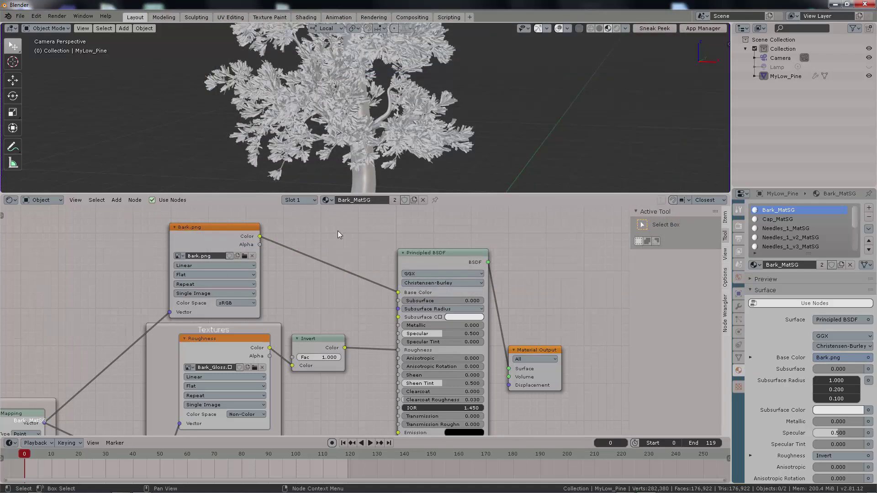
{"action": "middle_click_drag", "start_coordinate": [449, 133], "coordinate": [476, 109], "text": "shift"}
{"action": "scroll", "coordinate": [520, 306], "scroll_direction": "down", "scroll_amount": 2}
{"action": "middle_click_drag", "start_coordinate": [519, 307], "coordinate": [569, 269]}
{"action": "middle_click_drag", "start_coordinate": [369, 342], "coordinate": [420, 318]}
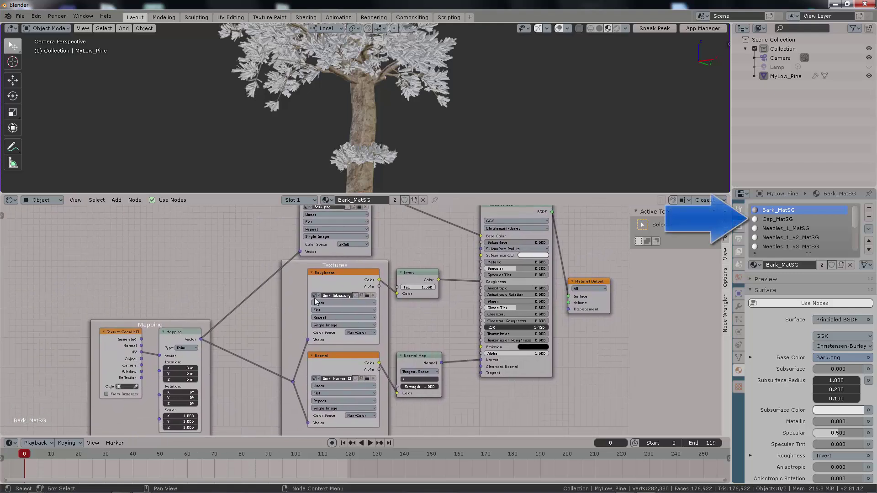
{"action": "scroll", "coordinate": [484, 215], "scroll_direction": "up", "scroll_amount": 1}
- Run the Principled texture setup on Cap_MatSG with Cap.png, Cap_AO.png, Cap_Gloss.png, Cap_Normal.png and Cap_Opacity.png
{"action": "left_click", "coordinate": [786, 221]}
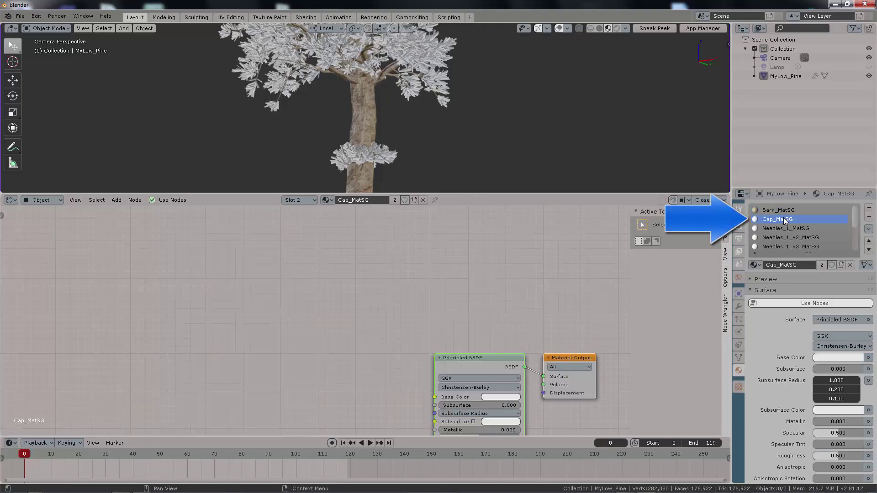
{"action": "middle_click_drag", "start_coordinate": [470, 315], "coordinate": [445, 249]}
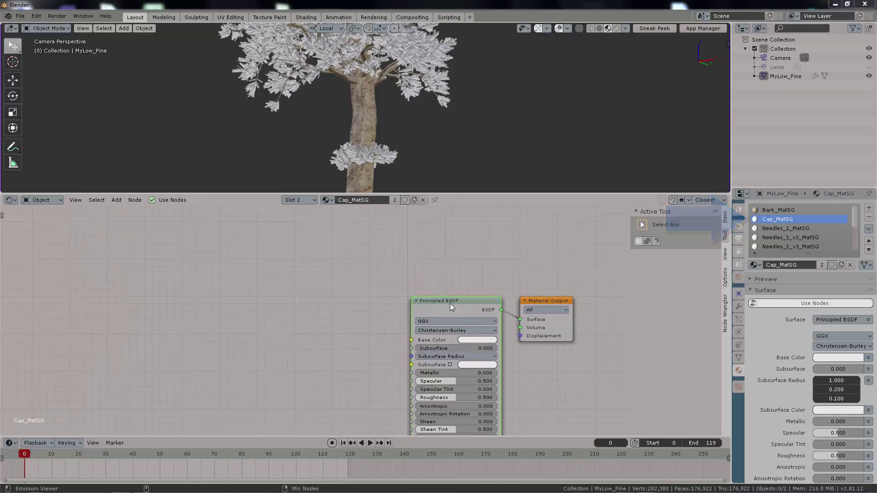
{"action": "key", "text": "ctrl+shift+t"}
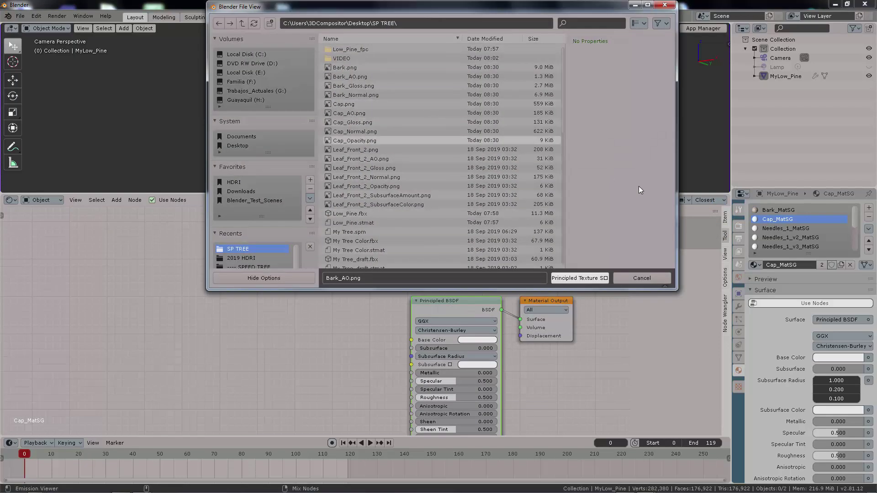
{"action": "left_click", "coordinate": [363, 104]}
{"action": "left_click", "coordinate": [361, 113], "text": "shift"}
{"action": "left_click", "coordinate": [361, 123], "text": "shift"}
{"action": "left_click", "coordinate": [367, 132], "text": "shift"}
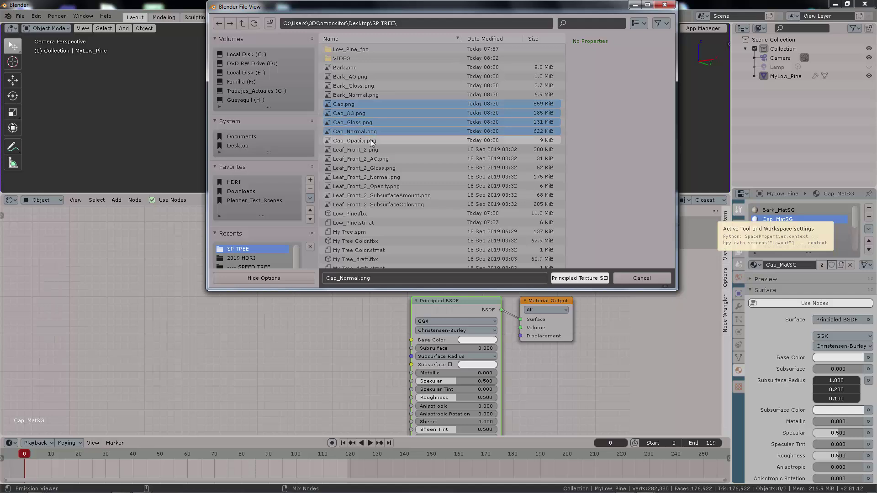
{"action": "left_click", "coordinate": [370, 140], "text": "shift"}
{"action": "left_click", "coordinate": [578, 279]}
- Add an Image Texture node to Cap_MatSG, connect the Mapping Vector to it, and raise the Principled BSDF
{"action": "middle_click_drag", "start_coordinate": [406, 274], "coordinate": [476, 317]}
{"action": "scroll", "coordinate": [429, 320], "scroll_direction": "down", "scroll_amount": 2}
{"action": "key", "text": "shift+a"}
{"action": "type", "text": "image"}
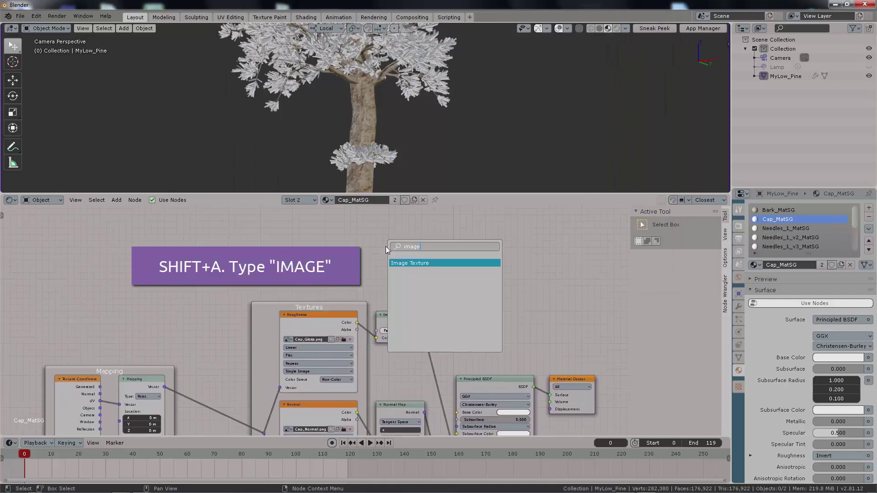
{"action": "key", "text": "Return"}
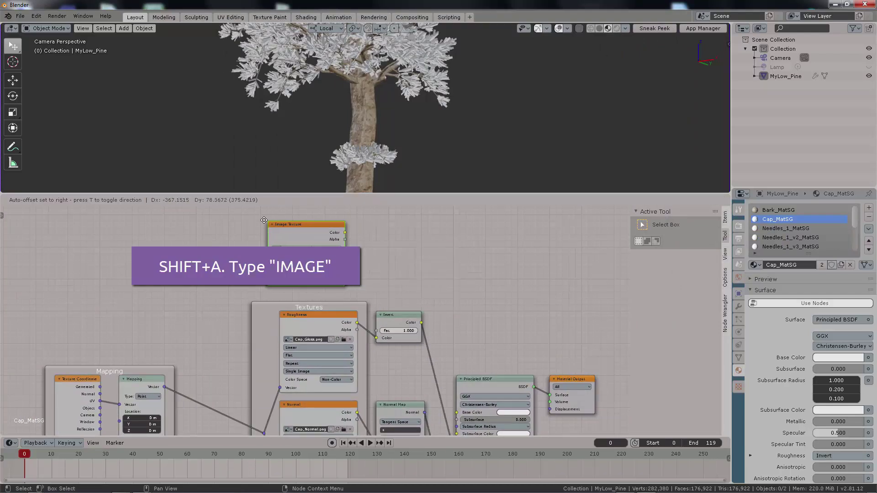
{"action": "left_click", "coordinate": [263, 222]}
{"action": "left_click_drag", "start_coordinate": [164, 387], "coordinate": [263, 283]}
{"action": "middle_click_drag", "start_coordinate": [401, 302], "coordinate": [302, 288]}
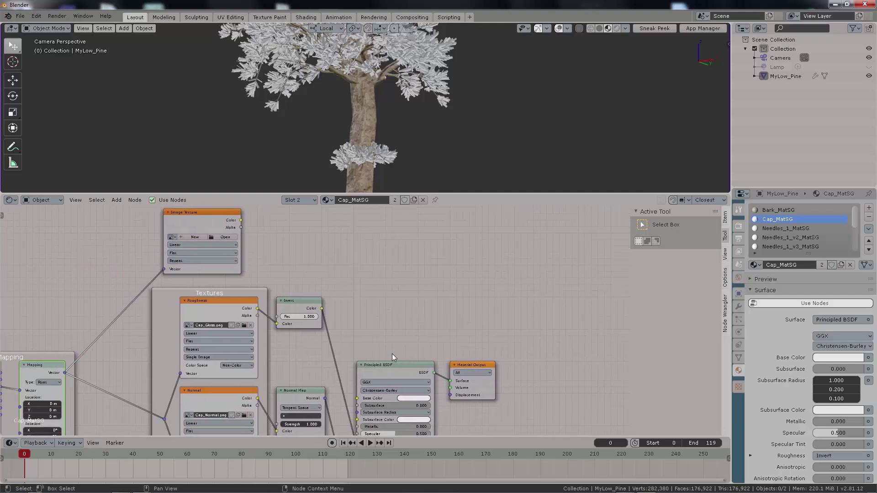
{"action": "left_click_drag", "start_coordinate": [396, 377], "coordinate": [396, 261]}
- Load Cap.png into Cap_MatSG's new Image Texture node and connect its Color to the Base Color input
{"action": "middle_click_drag", "start_coordinate": [305, 266], "coordinate": [369, 296]}
{"action": "scroll", "coordinate": [323, 300], "scroll_direction": "up", "scroll_amount": 1}
{"action": "left_click", "coordinate": [273, 286]}
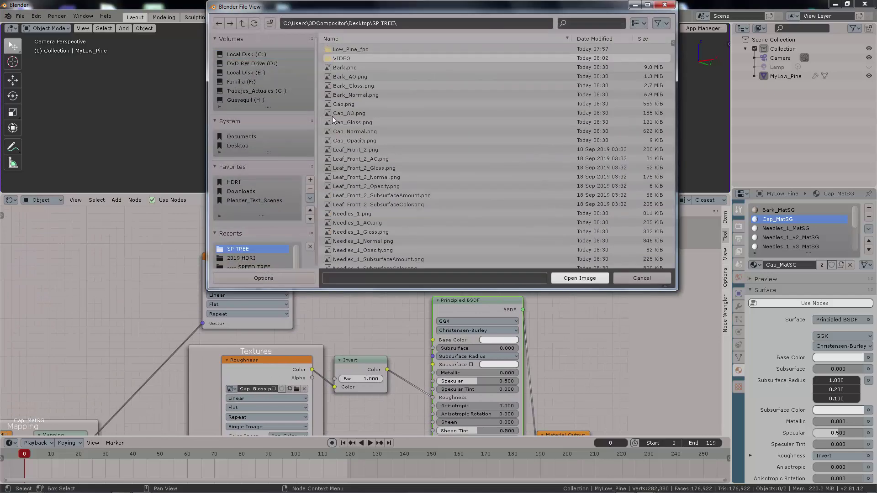
{"action": "left_click", "coordinate": [367, 104]}
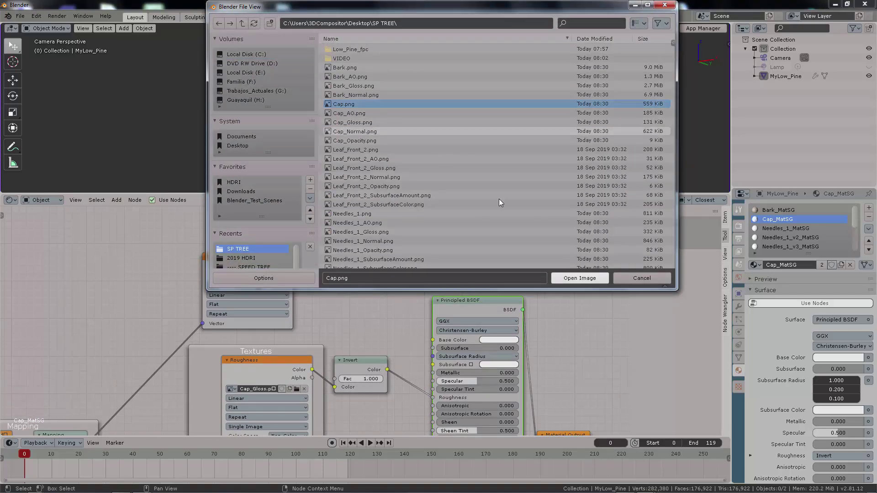
{"action": "left_click", "coordinate": [583, 278]}
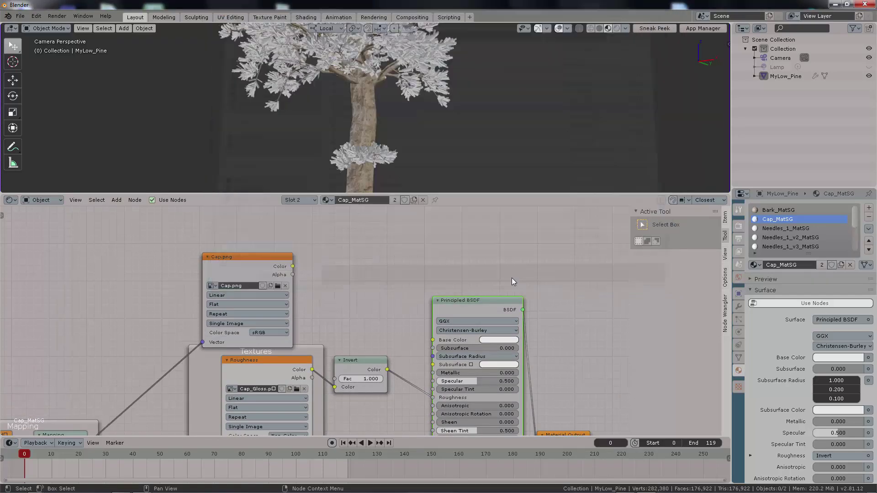
{"action": "scroll", "coordinate": [359, 281], "scroll_direction": "down", "scroll_amount": 1, "text": "shift"}
{"action": "left_click_drag", "start_coordinate": [292, 256], "coordinate": [432, 330]}
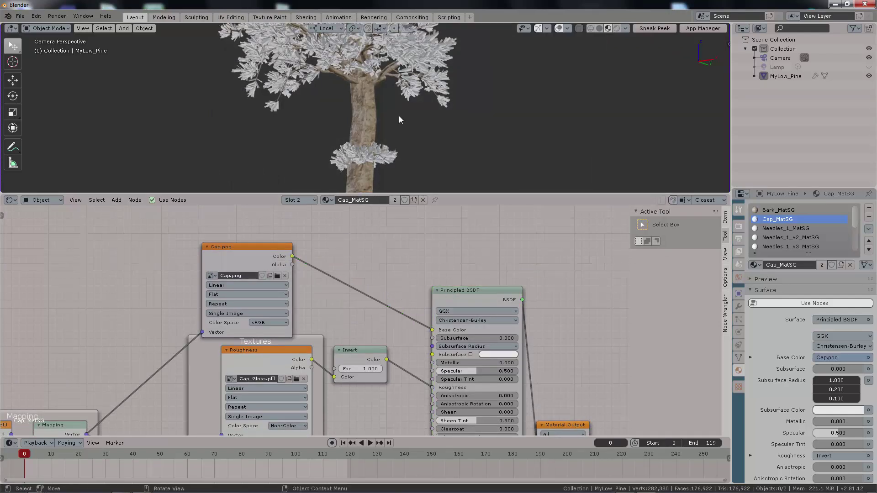
- Run the Principled texture setup on Needles_1_MatSG with the seven maps from Needles_1.png through Needles_1_SubsurfaceColor.png
{"action": "middle_click_drag", "start_coordinate": [437, 124], "coordinate": [334, 105]}
{"action": "middle_click_drag", "start_coordinate": [440, 89], "coordinate": [449, 19]}
{"action": "middle_click_drag", "start_coordinate": [449, 72], "coordinate": [448, 125]}
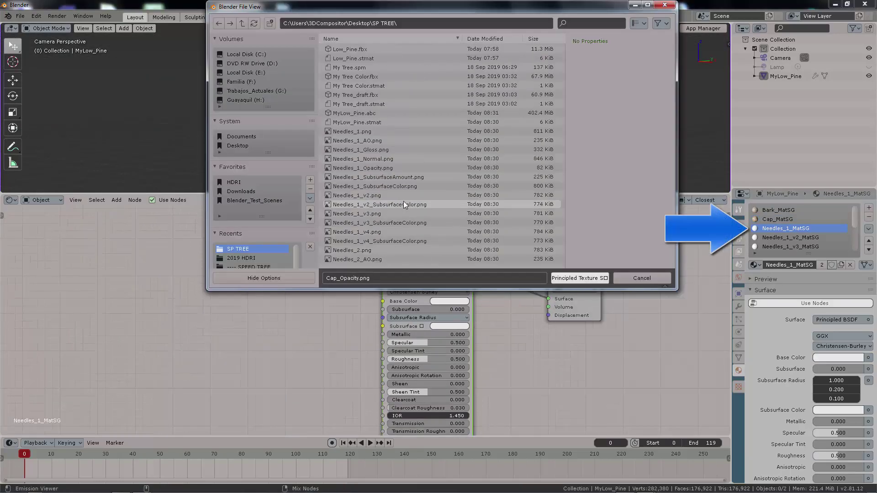
{"action": "left_click_drag", "start_coordinate": [384, 132], "coordinate": [425, 185]}
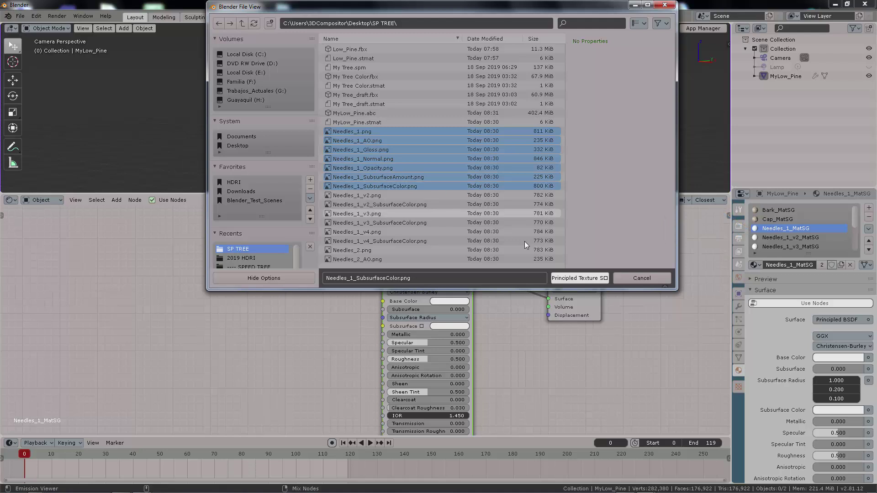
{"action": "left_click", "coordinate": [576, 282]}
- Add an Image Texture node to Needles_1_MatSG above the texture group and load Needles_1_Opacity.png into it
{"action": "middle_click_drag", "start_coordinate": [404, 275], "coordinate": [456, 289]}
{"action": "key", "text": "shift+a"}
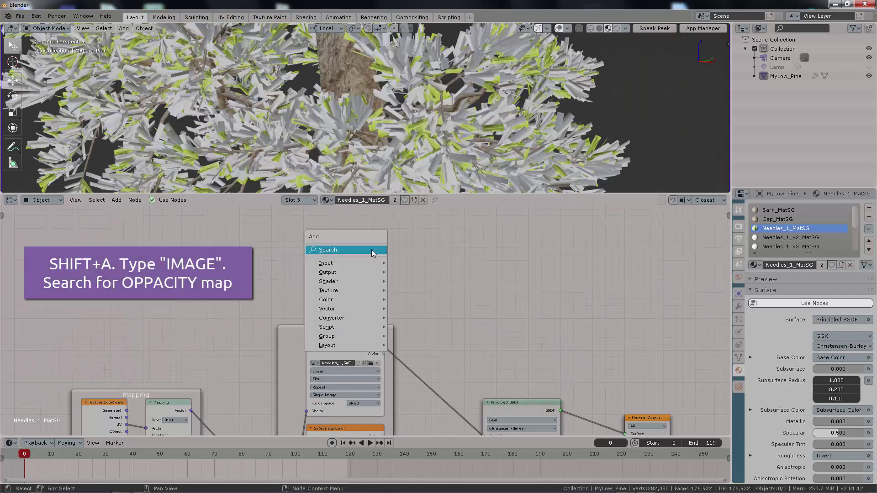
{"action": "type", "text": "image"}
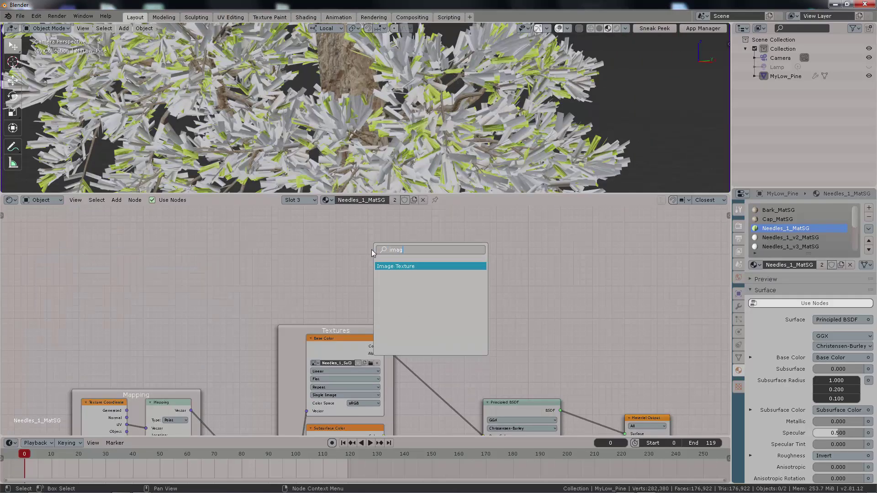
{"action": "key", "text": "Return"}
{"action": "left_click", "coordinate": [300, 236]}
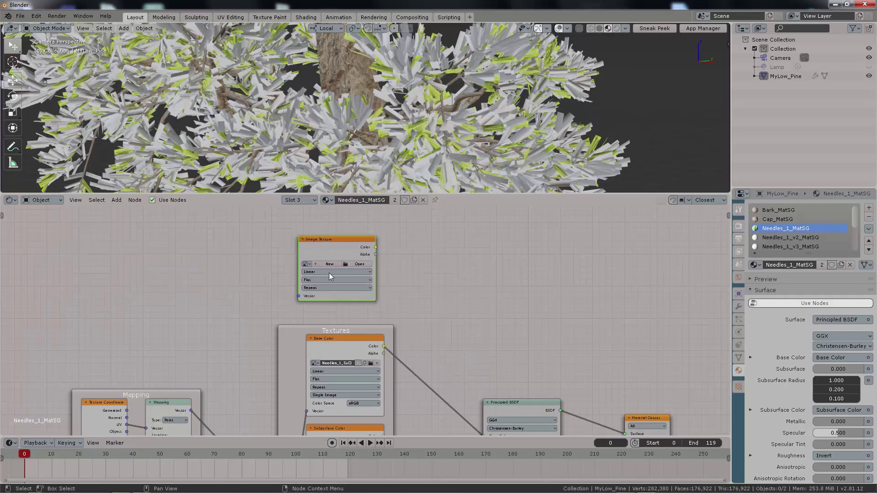
{"action": "left_click", "coordinate": [351, 264]}
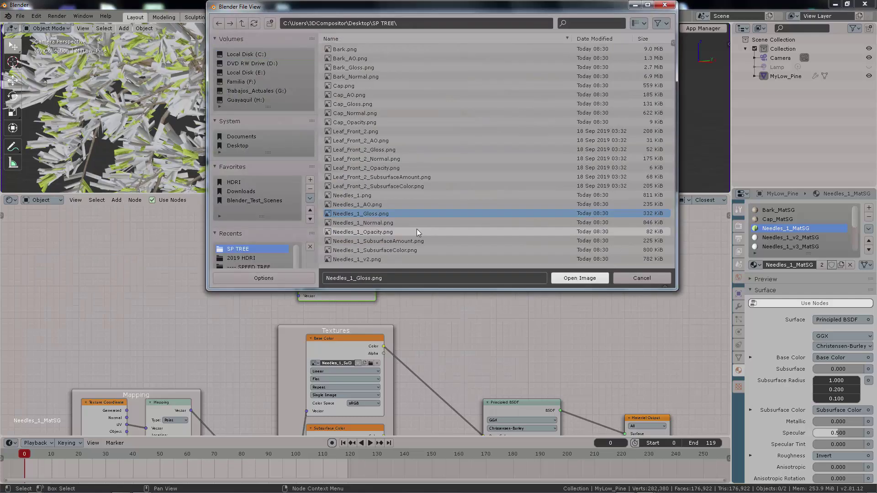
{"action": "left_click", "coordinate": [387, 232]}
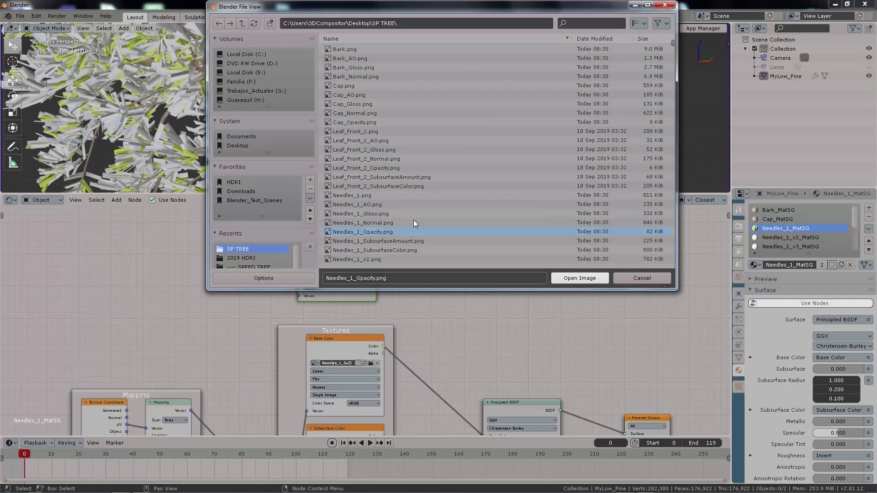
{"action": "left_click", "coordinate": [566, 279]}
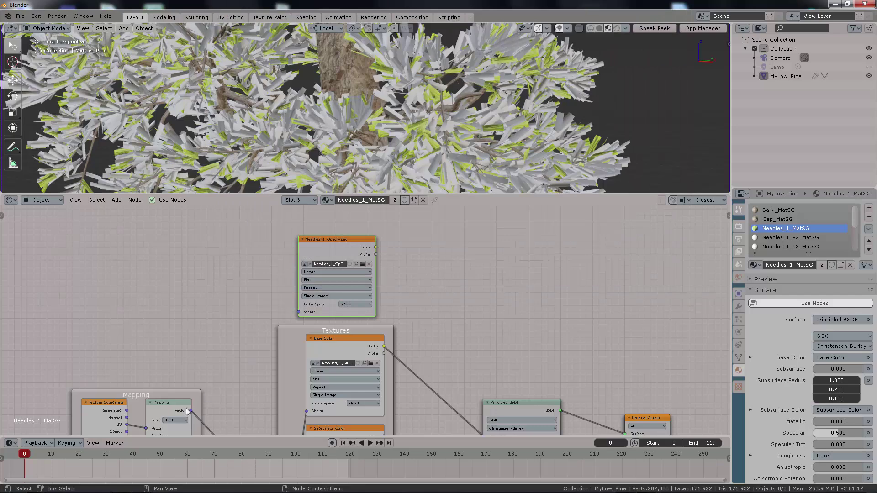
- Connect the Mapping Vector output to the Needles_1_Opacity.png node and raise the Principled BSDF
{"action": "middle_click_drag", "start_coordinate": [231, 382], "coordinate": [271, 275]}
{"action": "left_click_drag", "start_coordinate": [321, 419], "coordinate": [329, 215]}
{"action": "middle_click_drag", "start_coordinate": [470, 235], "coordinate": [395, 323]}
{"action": "left_click_drag", "start_coordinate": [419, 361], "coordinate": [464, 262]}
- Set the opacity texture's color space to Non-Color and connect its Color output to the Principled BSDF's Alpha input
{"action": "scroll", "coordinate": [395, 243], "scroll_direction": "down", "scroll_amount": 1}
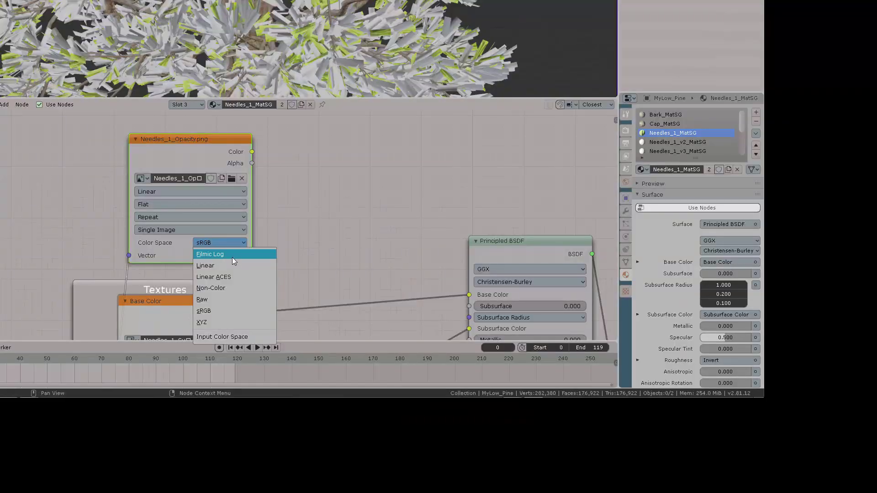
{"action": "left_click", "coordinate": [235, 287]}
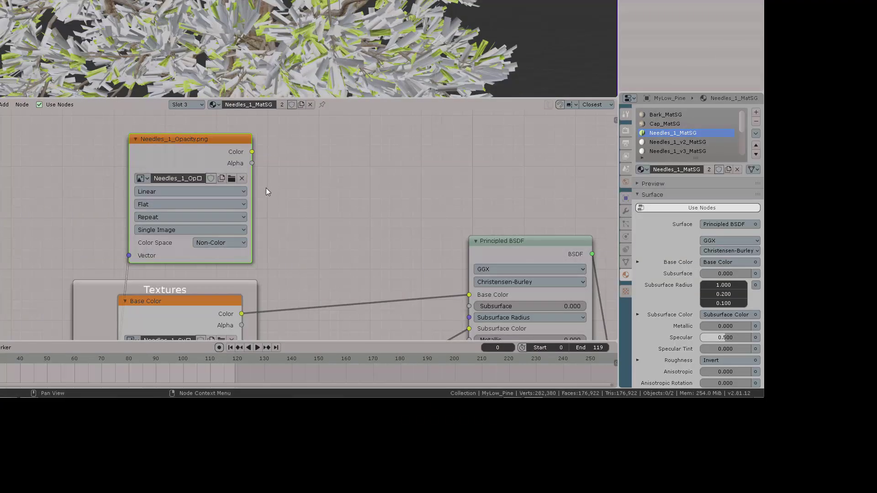
{"action": "middle_click_drag", "start_coordinate": [312, 193], "coordinate": [225, 194]}
{"action": "scroll", "coordinate": [182, 192], "scroll_direction": "down", "scroll_amount": 1}
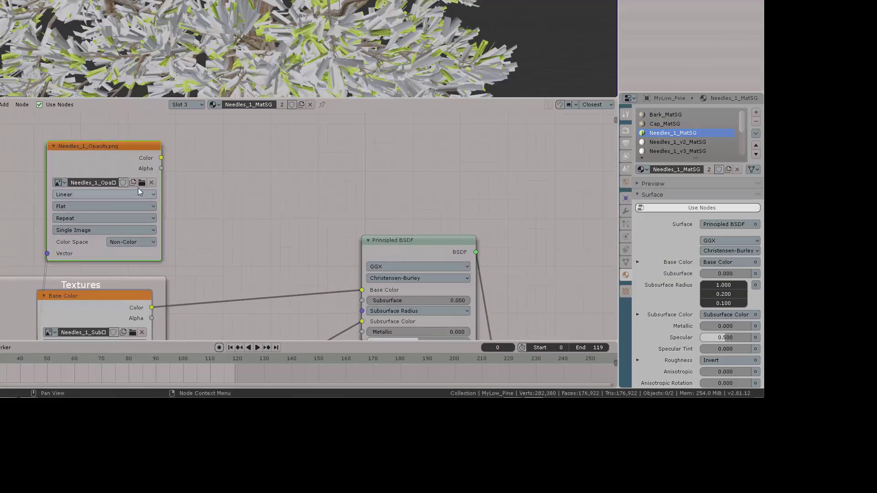
{"action": "scroll", "coordinate": [245, 226], "scroll_direction": "down", "scroll_amount": 3}
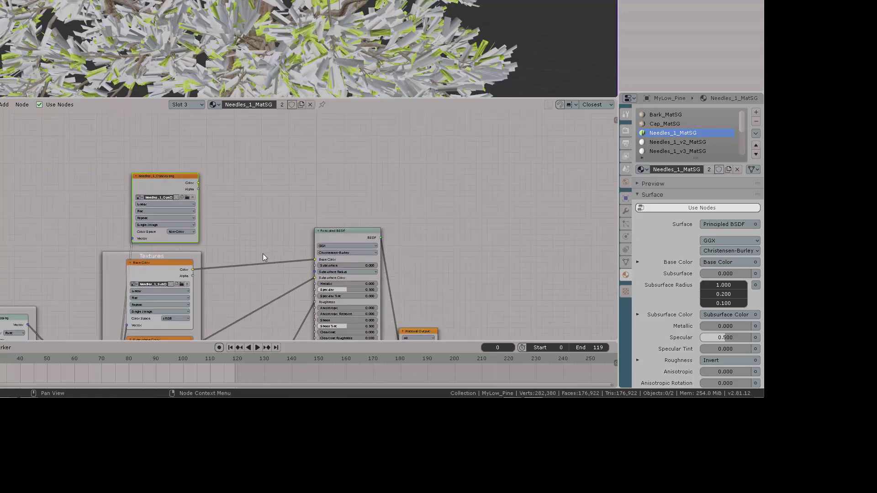
{"action": "middle_click_drag", "start_coordinate": [265, 257], "coordinate": [212, 161]}
{"action": "scroll", "coordinate": [250, 238], "scroll_direction": "up", "scroll_amount": 5}
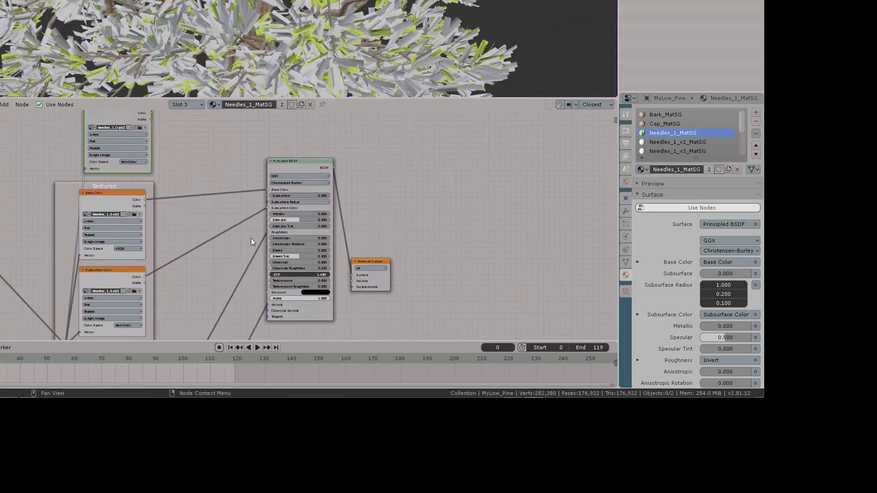
{"action": "middle_click_drag", "start_coordinate": [235, 271], "coordinate": [179, 181]}
{"action": "scroll", "coordinate": [185, 228], "scroll_direction": "up", "scroll_amount": 4}
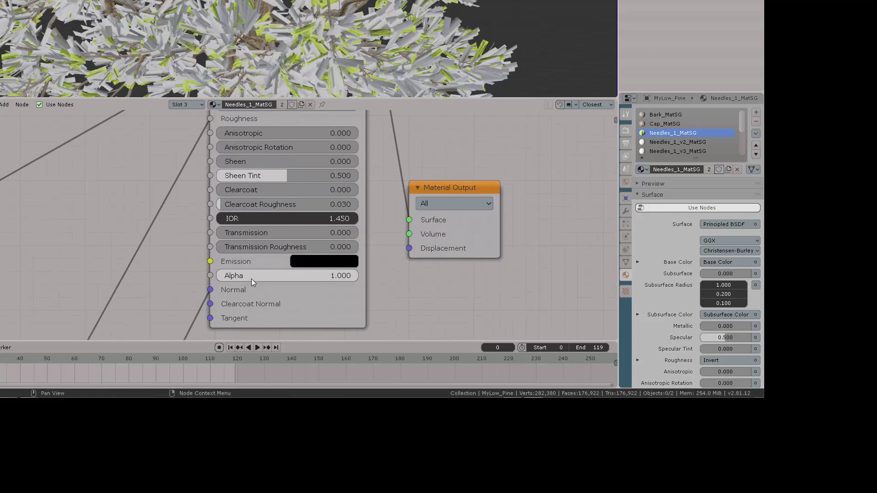
{"action": "scroll", "coordinate": [150, 229], "scroll_direction": "down", "scroll_amount": 4}
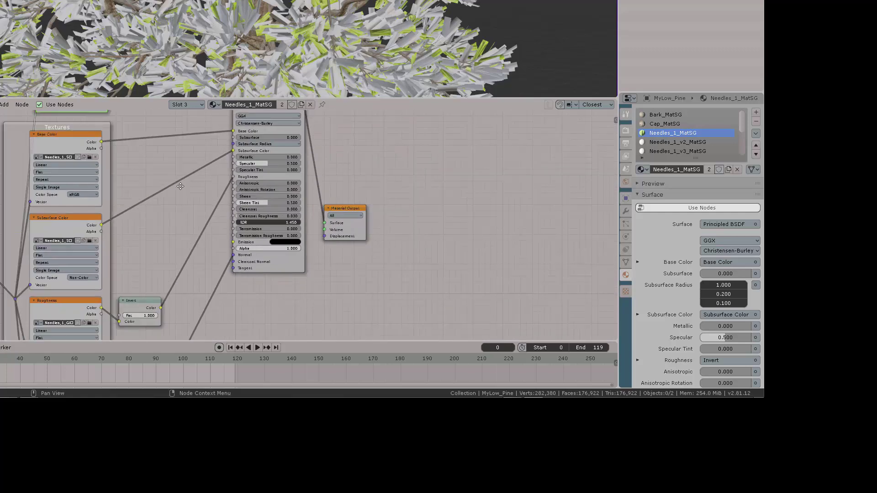
{"action": "left_click_drag", "start_coordinate": [134, 117], "coordinate": [259, 320]}
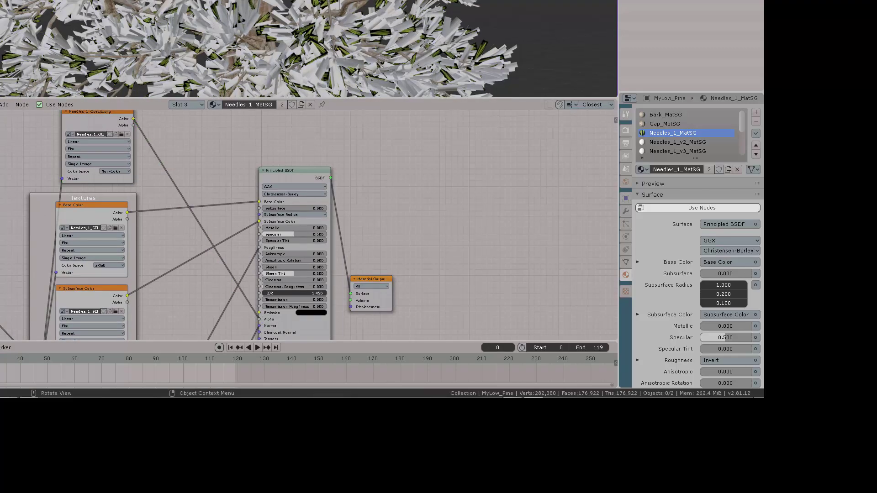
- Zoom in on the needles, view Needles_1_Opacity.png from the SP TREE folder in Windows Explorer, and close the image viewer
{"action": "scroll", "coordinate": [309, 48], "scroll_direction": "up", "scroll_amount": 6}
{"action": "middle_click_drag", "start_coordinate": [386, 14], "coordinate": [400, 4]}
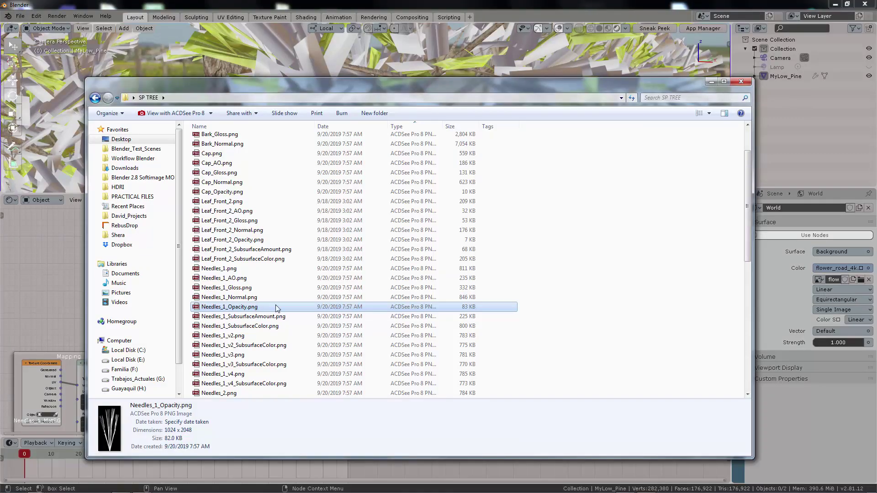
{"action": "double_click", "coordinate": [276, 307]}
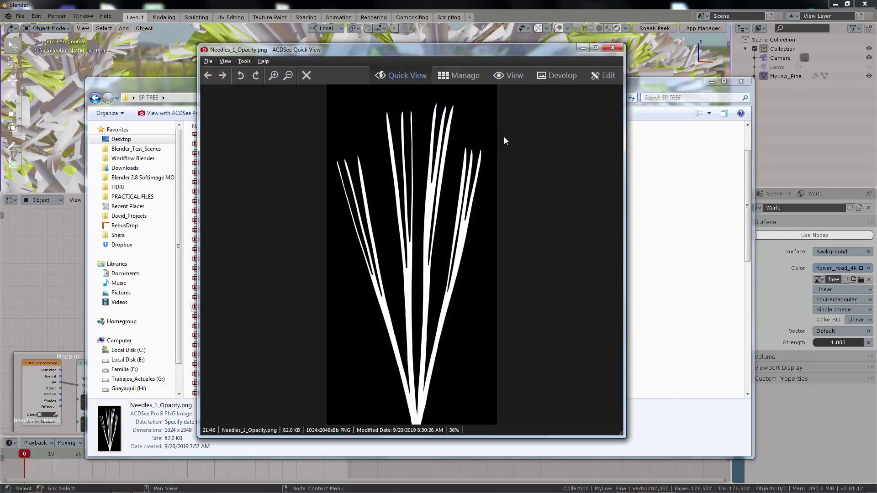
{"action": "left_click", "coordinate": [613, 48]}
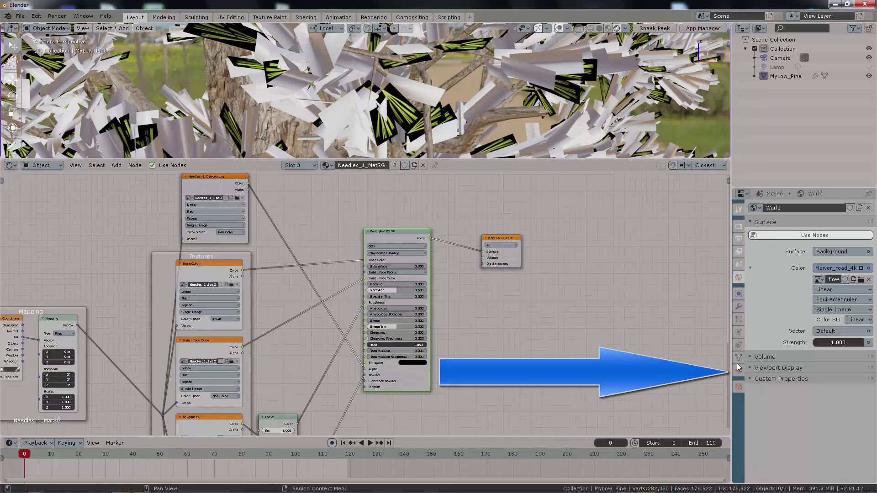
- Set the Blend Mode of Needles_1_MatSG to Alpha Clip in Blender's material settings
{"action": "left_click", "coordinate": [739, 371]}
{"action": "scroll", "coordinate": [795, 344], "scroll_direction": "down", "scroll_amount": 15}
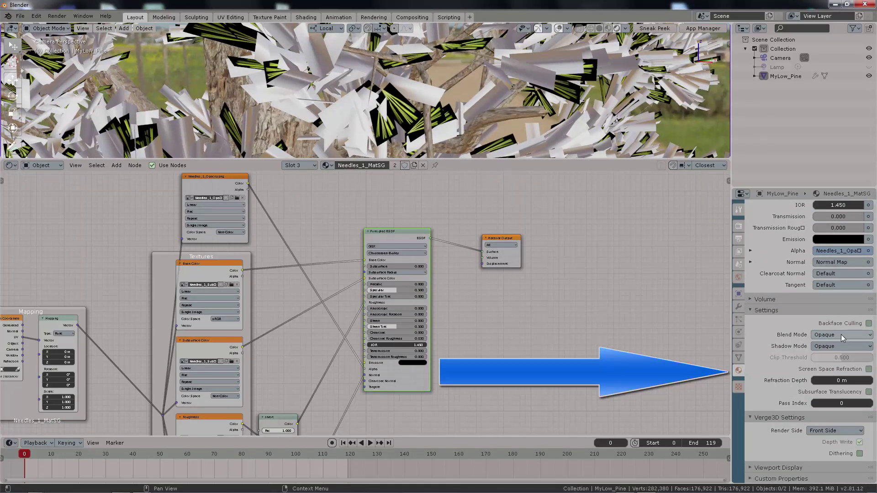
{"action": "left_click", "coordinate": [841, 334]}
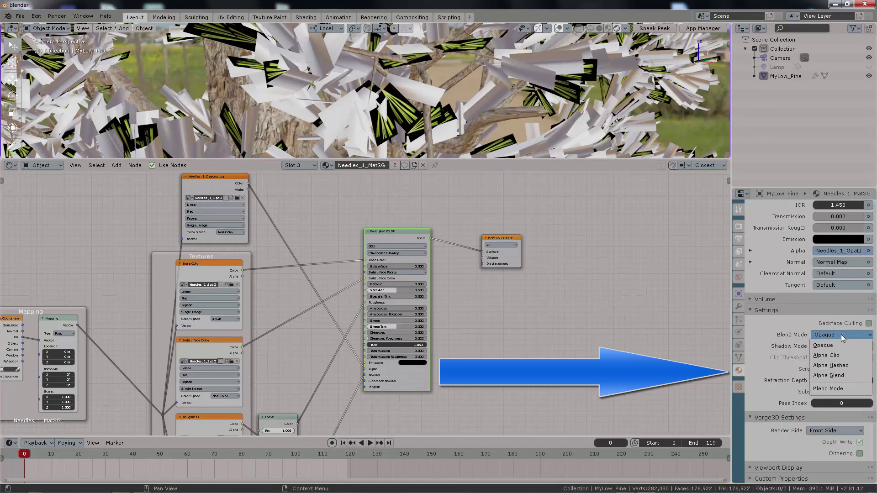
{"action": "left_click", "coordinate": [846, 357]}
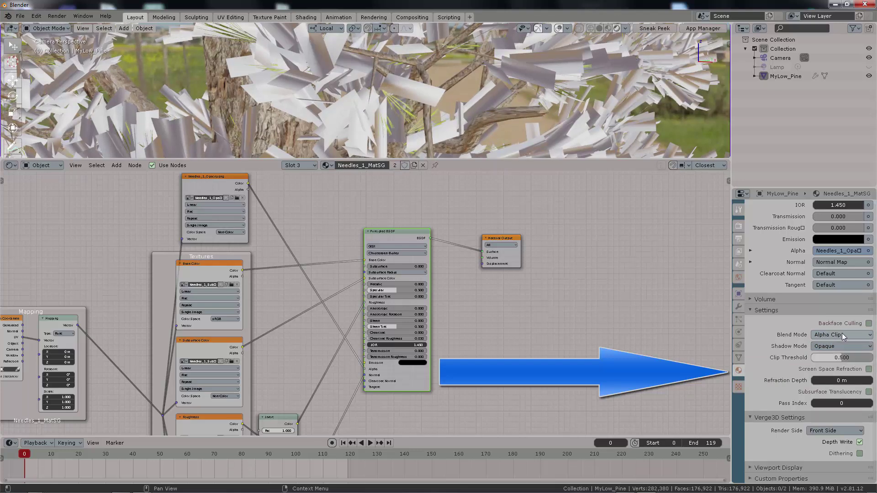
{"action": "left_click", "coordinate": [842, 336]}
{"action": "left_click", "coordinate": [843, 357]}
- Examine the alpha-clipped needles up close and the opacity map's connection to the Alpha input in the node tree
{"action": "middle_click_drag", "start_coordinate": [498, 134], "coordinate": [493, 84]}
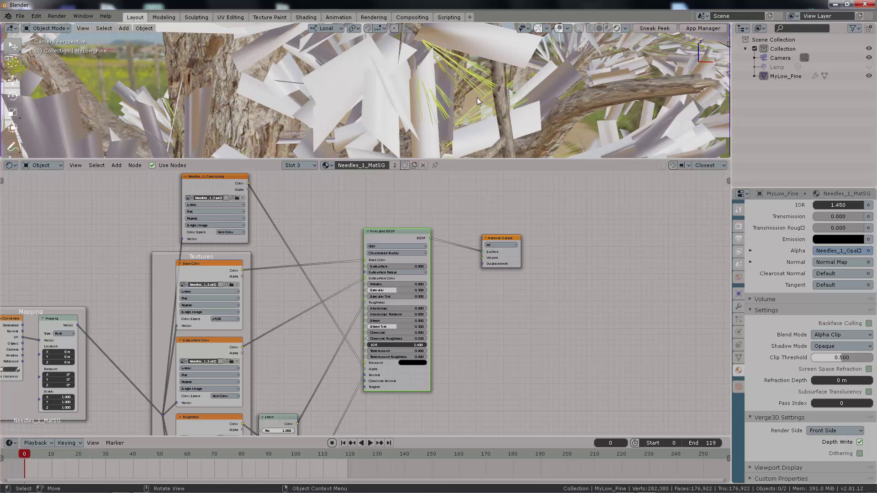
{"action": "scroll", "coordinate": [445, 202], "scroll_direction": "up", "scroll_amount": 3}
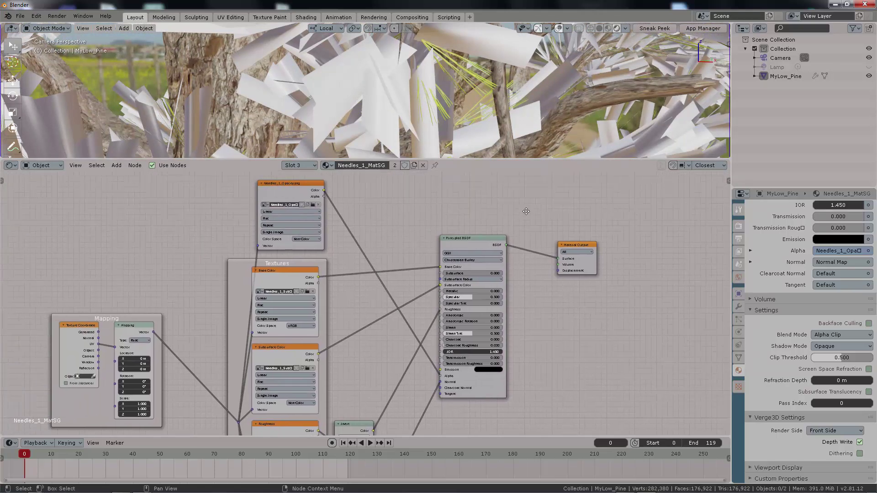
{"action": "scroll", "coordinate": [362, 208], "scroll_direction": "up", "scroll_amount": 1}
{"action": "middle_click_drag", "start_coordinate": [382, 200], "coordinate": [493, 294]}
{"action": "left_click_drag", "start_coordinate": [349, 239], "coordinate": [327, 233]}
{"action": "scroll", "coordinate": [500, 276], "scroll_direction": "down", "scroll_amount": 1}
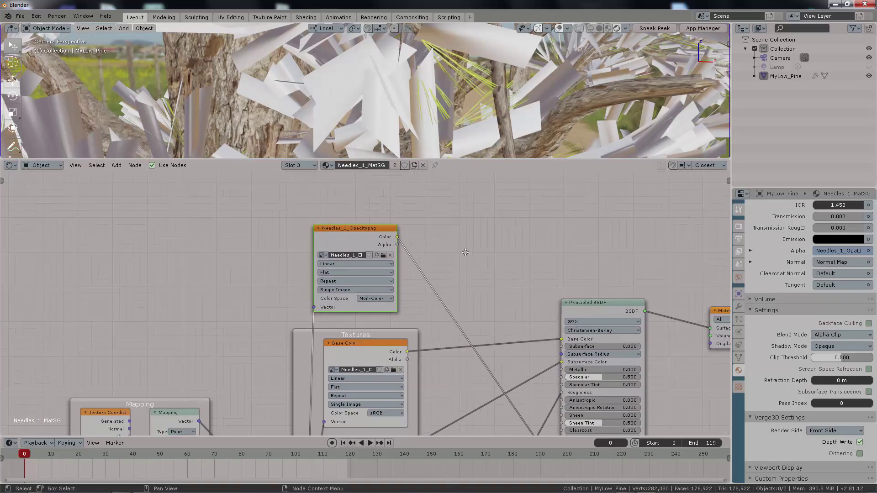
{"action": "middle_click_drag", "start_coordinate": [512, 341], "coordinate": [409, 228]}
{"action": "scroll", "coordinate": [460, 382], "scroll_direction": "up", "scroll_amount": 2}
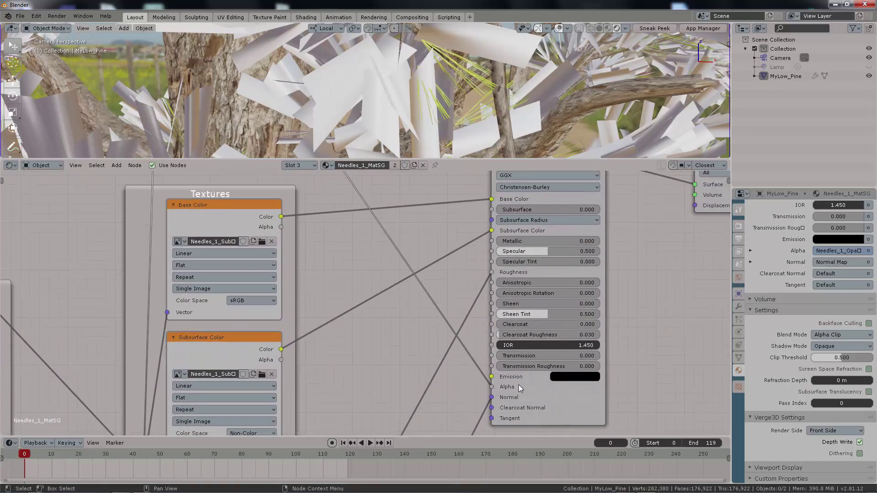
{"action": "scroll", "coordinate": [618, 296], "scroll_direction": "down", "scroll_amount": 2}
{"action": "middle_click_drag", "start_coordinate": [633, 277], "coordinate": [616, 341]}
{"action": "mouse_move", "coordinate": [483, 233]}
{"action": "left_mouse_down"}
{"action": "mouse_move", "coordinate": [507, 209]}
{"action": "mouse_move", "coordinate": [482, 235]}
{"action": "left_mouse_up"}
{"action": "scroll", "coordinate": [407, 252], "scroll_direction": "down", "scroll_amount": 4}
{"action": "middle_click_drag", "start_coordinate": [379, 260], "coordinate": [406, 252]}
{"action": "scroll", "coordinate": [418, 239], "scroll_direction": "down", "scroll_amount": 3}
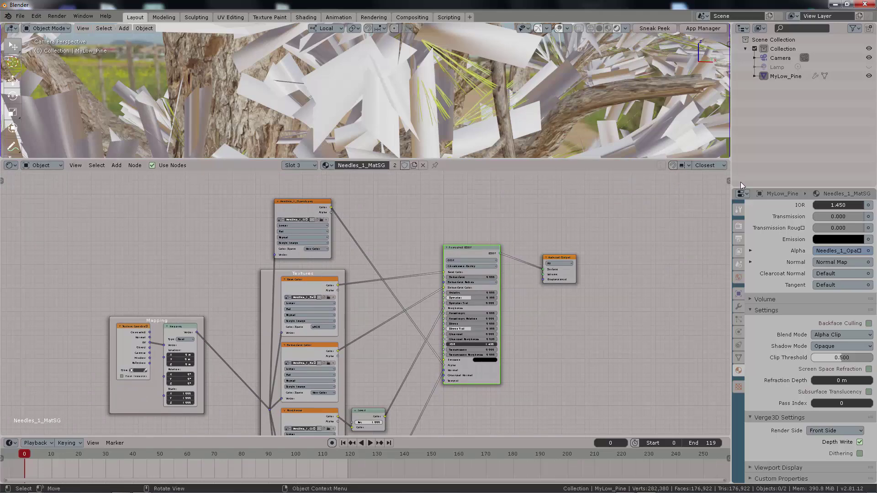
{"action": "scroll", "coordinate": [508, 116], "scroll_direction": "down", "scroll_amount": 10}
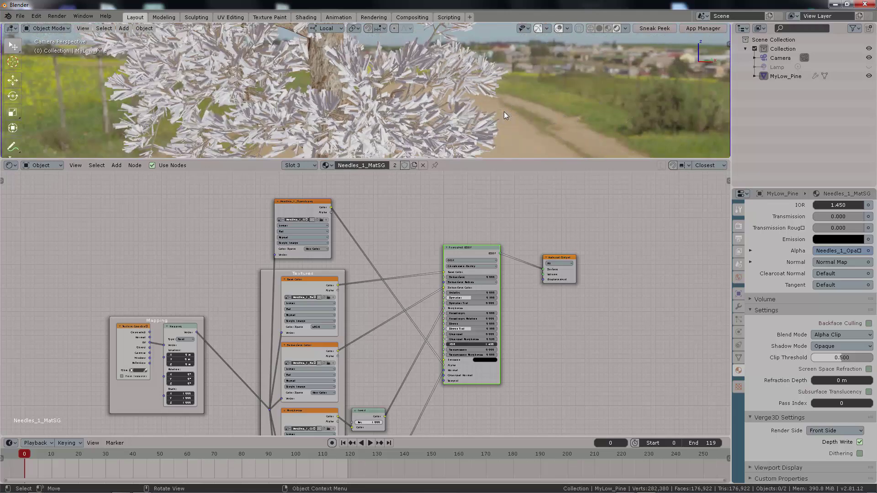
{"action": "scroll", "coordinate": [504, 113], "scroll_direction": "up", "scroll_amount": 1}
- Select the MyLow_Pine tree and make Needles_1_v2_MatSG its active material
{"action": "left_click", "coordinate": [344, 47]}
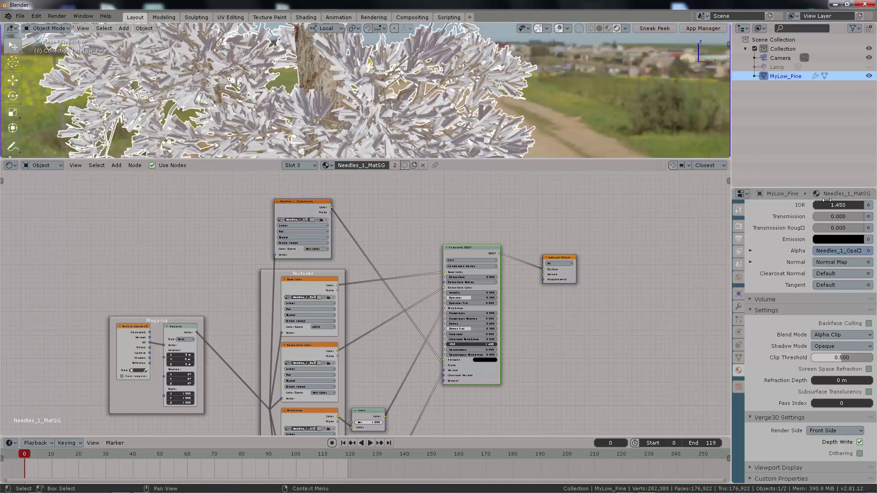
{"action": "left_click", "coordinate": [739, 278]}
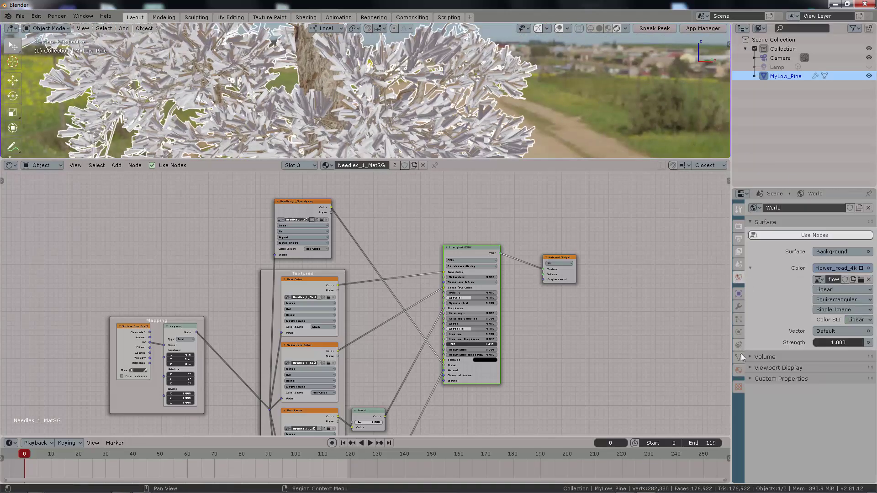
{"action": "left_click", "coordinate": [738, 373]}
{"action": "scroll", "coordinate": [797, 231], "scroll_direction": "up", "scroll_amount": 5}
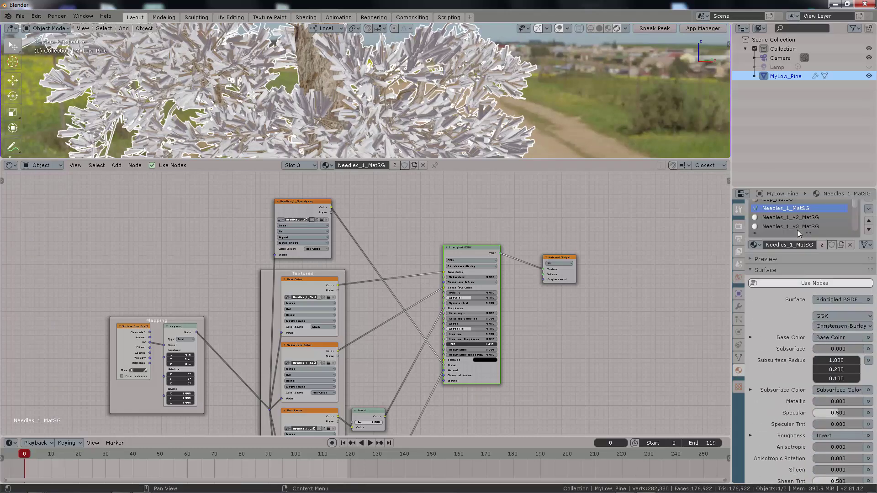
{"action": "left_click", "coordinate": [789, 218]}
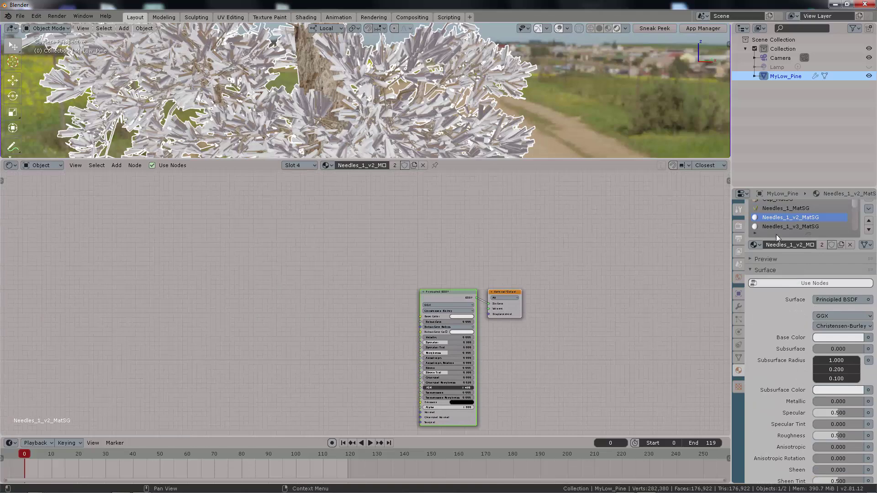
- Build the Principled texture setup of Needles_1_v2_MatSG from Needles_1_v2.png and Needles_1_v2_SubsurfaceColor.png in the SP TREE folder
{"action": "scroll", "coordinate": [561, 259], "scroll_direction": "up", "scroll_amount": 3}
{"action": "left_click", "coordinate": [514, 268]}
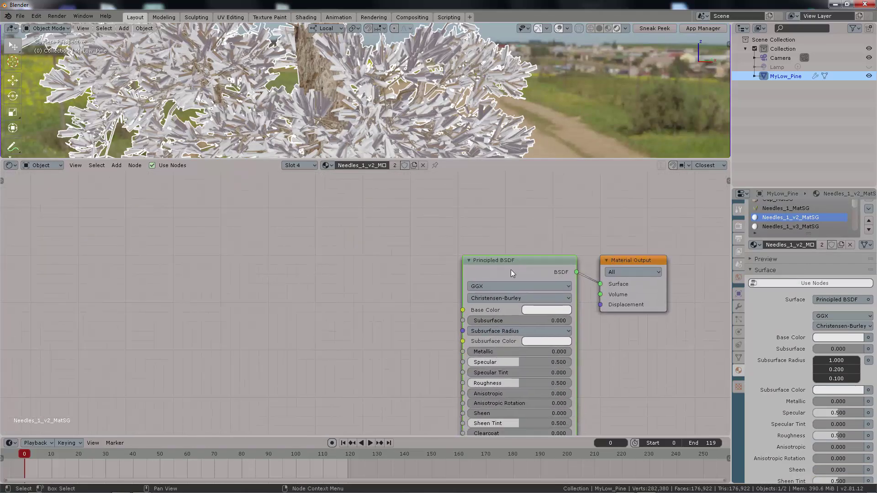
{"action": "key", "text": "ctrl+shift+t"}
{"action": "scroll", "coordinate": [563, 92], "scroll_direction": "up", "scroll_amount": 5}
{"action": "scroll", "coordinate": [561, 143], "scroll_direction": "down", "scroll_amount": 10}
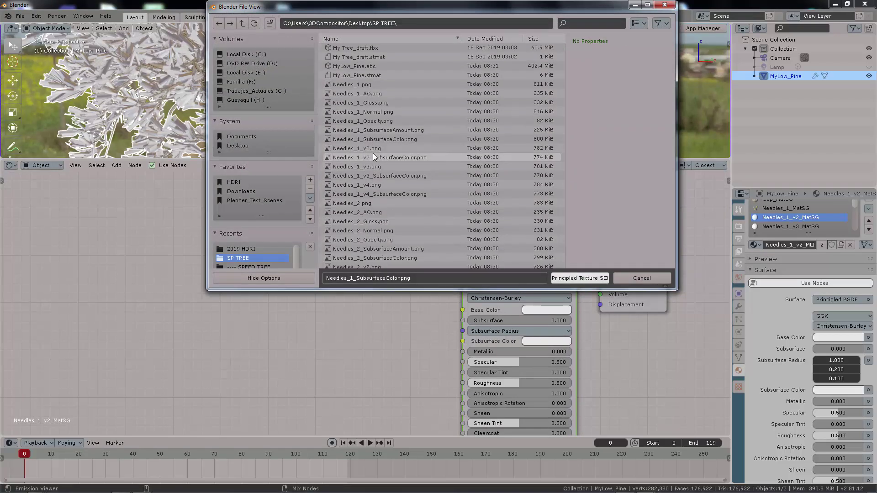
{"action": "left_click", "coordinate": [358, 149]}
{"action": "left_click", "coordinate": [365, 194], "text": "shift"}
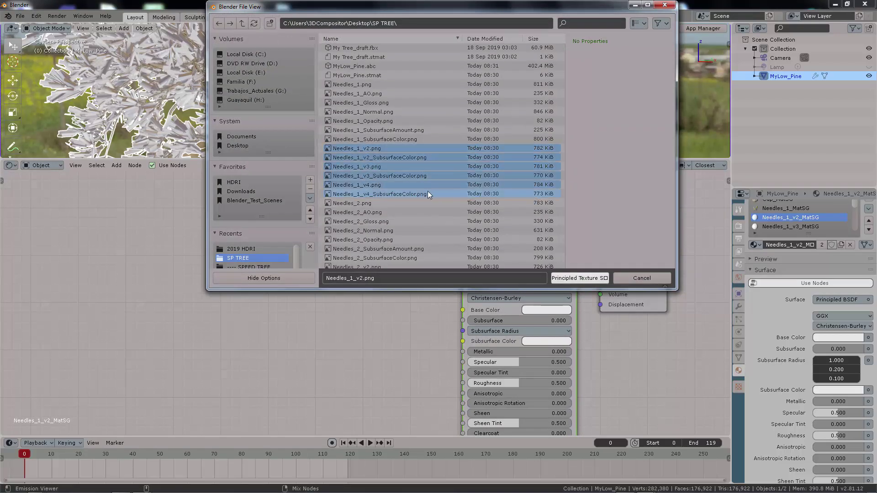
{"action": "left_click", "coordinate": [388, 150]}
{"action": "left_click", "coordinate": [393, 157], "text": "ctrl"}
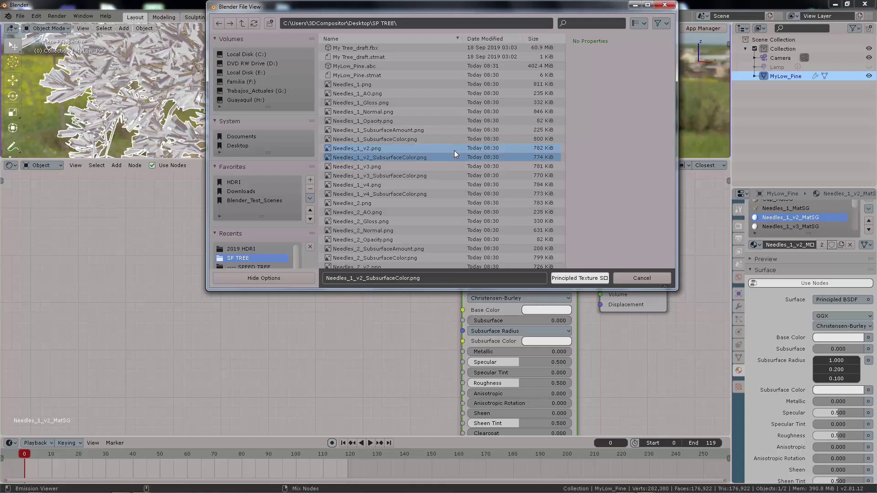
{"action": "scroll", "coordinate": [455, 162], "scroll_direction": "down", "scroll_amount": 2}
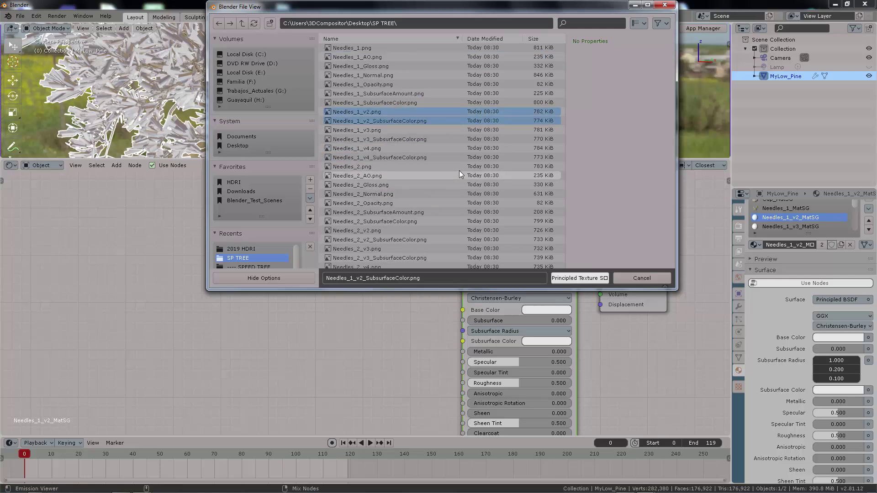
{"action": "scroll", "coordinate": [459, 171], "scroll_direction": "up", "scroll_amount": 1}
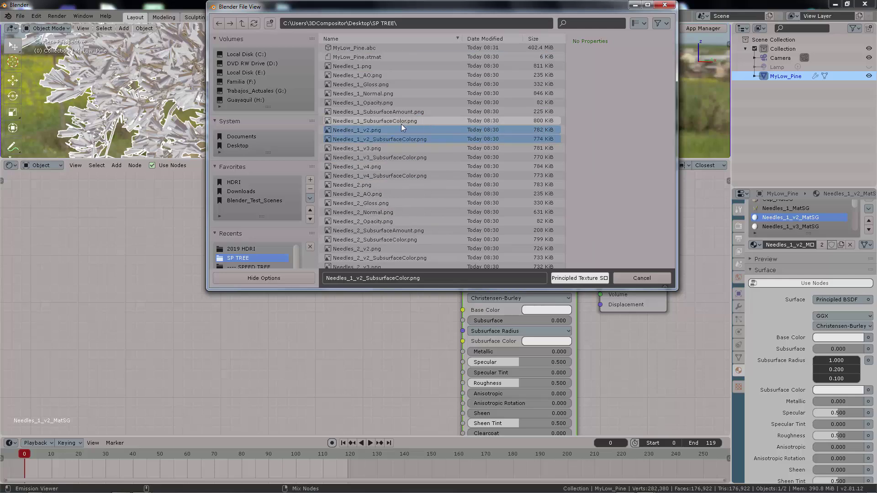
{"action": "left_click", "coordinate": [579, 278]}
{"action": "middle_click_drag", "start_coordinate": [440, 225], "coordinate": [446, 241]}
{"action": "scroll", "coordinate": [445, 239], "scroll_direction": "down", "scroll_amount": 2}
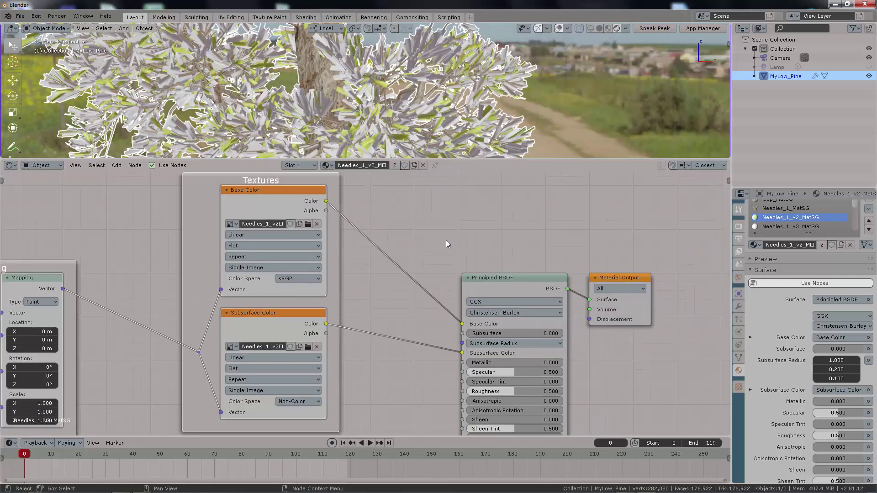
{"action": "scroll", "coordinate": [417, 234], "scroll_direction": "down", "scroll_amount": 2}
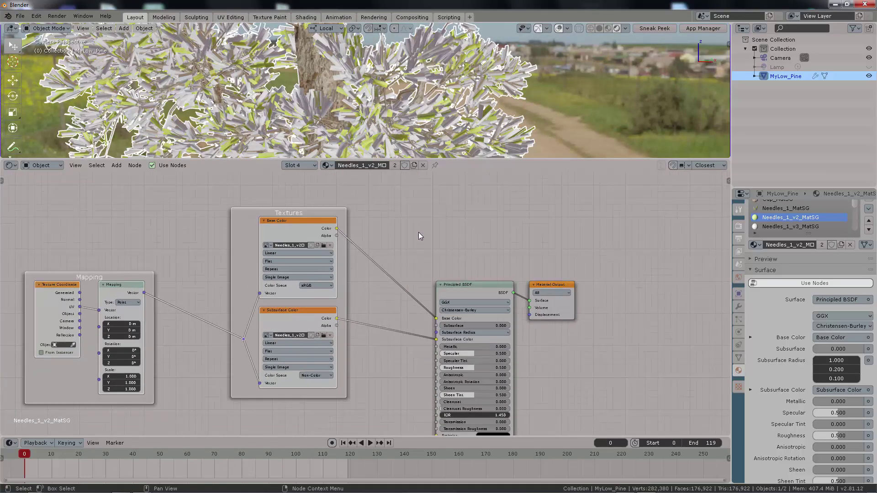
- Add an Image Texture node to Needles_1_v2_MatSG, feed it the Mapping vector, and load Needles_1_Opacity.png into it
{"action": "middle_click_drag", "start_coordinate": [395, 224], "coordinate": [451, 273]}
{"action": "key", "text": "shift+a"}
{"action": "left_click", "coordinate": [350, 216]}
{"action": "type", "text": "image"}
{"action": "key", "text": "Return"}
{"action": "left_click", "coordinate": [264, 192]}
{"action": "left_click_drag", "start_coordinate": [176, 352], "coordinate": [264, 251]}
{"action": "left_click", "coordinate": [324, 219]}
{"action": "type", "text": "C:\\Users\\3DCompositor\\Desktop\\SP TREE\\"}
{"action": "left_click_drag", "start_coordinate": [672, 64], "coordinate": [673, 136]}
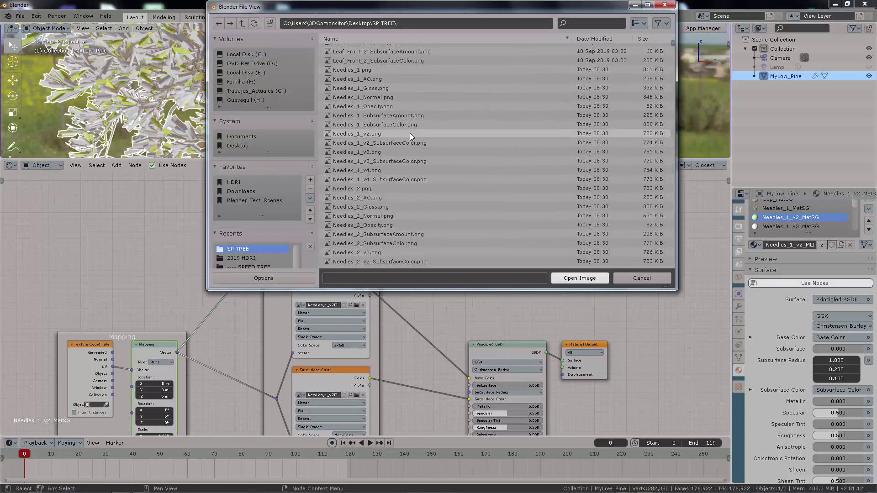
{"action": "double_click", "coordinate": [402, 106]}
- Connect the Color output of the Needles_1_Opacity.png node, using Non-Color space, to the Principled BSDF's Alpha input
{"action": "left_click", "coordinate": [411, 227]}
{"action": "scroll", "coordinate": [227, 219], "scroll_direction": "up", "scroll_amount": 2}
{"action": "left_click_drag", "start_coordinate": [226, 219], "coordinate": [402, 421]}
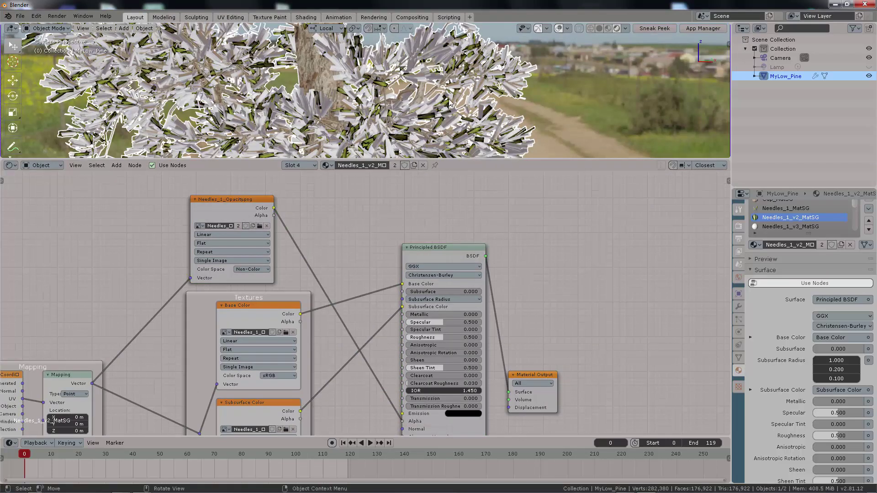
- Set the Blend Mode of Needles_1_v2_MatSG to Alpha Clip and check the clipped needles up close
{"action": "scroll", "coordinate": [805, 365], "scroll_direction": "down", "scroll_amount": 15}
{"action": "left_click", "coordinate": [842, 335]}
{"action": "left_click", "coordinate": [841, 356]}
{"action": "scroll", "coordinate": [474, 103], "scroll_direction": "up", "scroll_amount": 4}
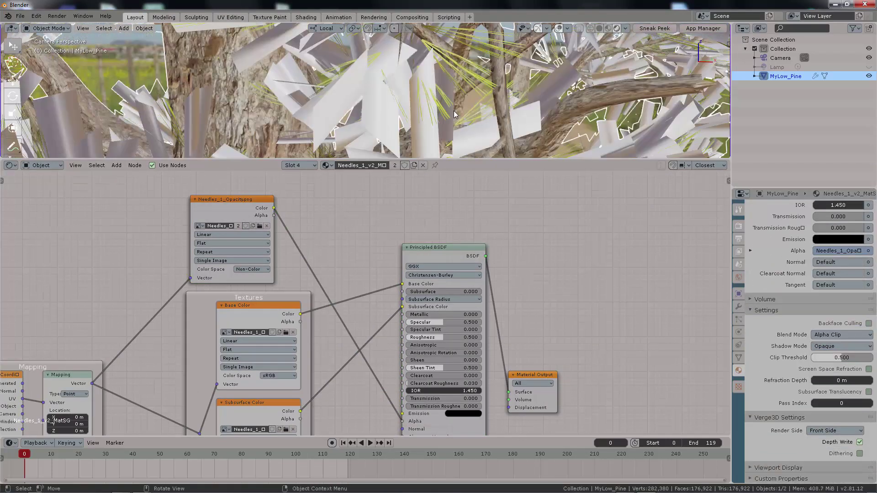
{"action": "key", "text": "Home"}
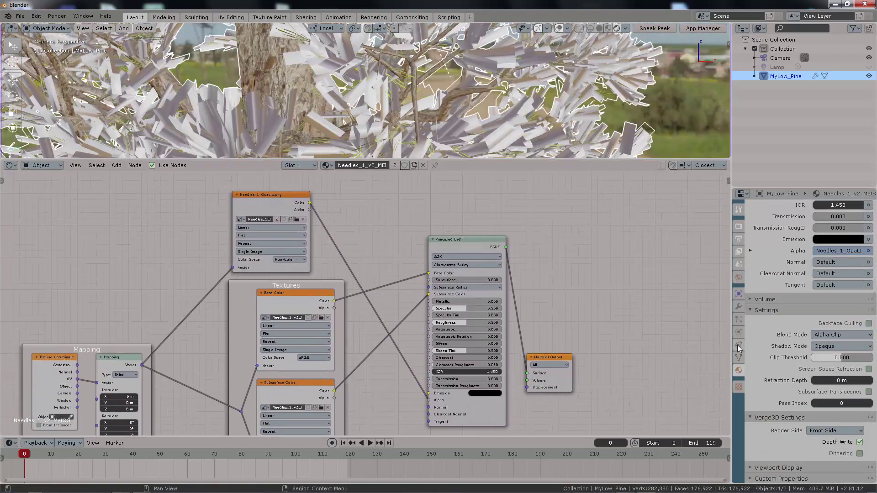
- Make Needles_1_v3_MatSG active and build its Principled texture setup from Needles_1_v3.png and Needles_1_v3_SubsurfaceColor.png
{"action": "scroll", "coordinate": [818, 303], "scroll_direction": "up", "scroll_amount": 15}
{"action": "left_click", "coordinate": [805, 246]}
{"action": "left_click", "coordinate": [484, 242]}
{"action": "key", "text": "ctrl+shift+t"}
{"action": "left_click_drag", "start_coordinate": [563, 80], "coordinate": [562, 150]}
{"action": "left_click", "coordinate": [414, 173]}
{"action": "left_click", "coordinate": [412, 184], "text": "shift"}
{"action": "left_click", "coordinate": [581, 278]}
- Add an Image Texture node above the v3 textures, feed it the Mapping vector, and load the Needles_1 opacity map
{"action": "middle_click_drag", "start_coordinate": [411, 236], "coordinate": [496, 347]}
{"action": "key", "text": "shift+a"}
{"action": "left_click", "coordinate": [378, 231]}
{"action": "type", "text": "image"}
{"action": "key", "text": "Return"}
{"action": "left_click", "coordinate": [317, 202]}
{"action": "left_click_drag", "start_coordinate": [217, 362], "coordinate": [318, 264]}
{"action": "left_click", "coordinate": [379, 232]}
{"action": "double_click", "coordinate": [524, 120]}
{"action": "left_click", "coordinate": [402, 221]}
{"action": "key", "text": "Return"}
- Reposition the Principled BSDF node and connect the Needles_1 opacity map's Color output to its Alpha input
{"action": "middle_click_drag", "start_coordinate": [446, 238], "coordinate": [335, 225]}
{"action": "left_click_drag", "start_coordinate": [420, 341], "coordinate": [389, 208]}
{"action": "scroll", "coordinate": [350, 239], "scroll_direction": "up", "scroll_amount": 3}
{"action": "middle_click_drag", "start_coordinate": [345, 227], "coordinate": [350, 240]}
{"action": "left_click_drag", "start_coordinate": [273, 186], "coordinate": [381, 401]}
- Build the Principled texture setup of Needles_2_MatSG from all maps between Needles_2.png and Needles_2_SubsurfaceColor.png in the file list
{"action": "scroll", "coordinate": [745, 276], "scroll_direction": "down", "scroll_amount": 5}
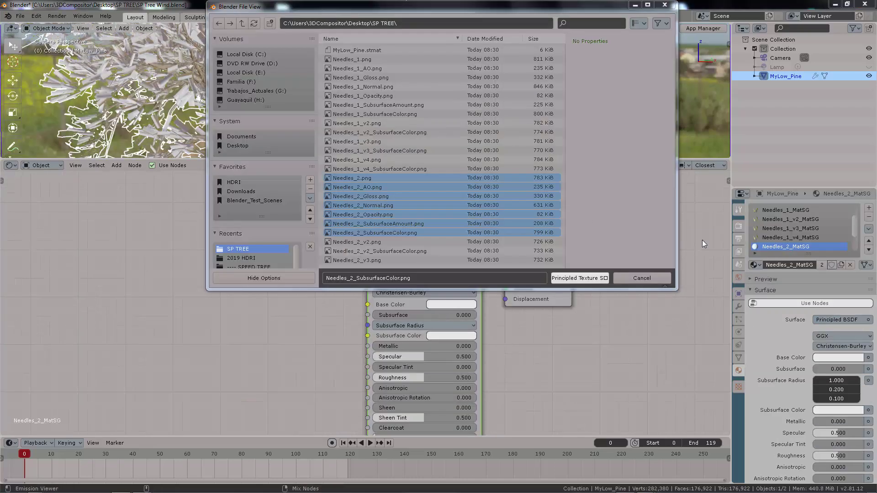
{"action": "left_click", "coordinate": [579, 277]}
{"action": "scroll", "coordinate": [405, 242], "scroll_direction": "down", "scroll_amount": 2}
{"action": "scroll", "coordinate": [407, 250], "scroll_direction": "up", "scroll_amount": 3}
{"action": "middle_click_drag", "start_coordinate": [407, 250], "coordinate": [398, 345]}
{"action": "scroll", "coordinate": [443, 281], "scroll_direction": "down", "scroll_amount": 2}
{"action": "middle_click_drag", "start_coordinate": [443, 282], "coordinate": [425, 181]}
- Add an Image Texture node to Needles_2_MatSG driven by the Mapping vector, and load Needles_2_Opacity.png as Non-Color
{"action": "middle_click_drag", "start_coordinate": [414, 278], "coordinate": [416, 397]}
{"action": "key", "text": "shift+a"}
{"action": "type", "text": "sima"}
{"action": "key", "text": "Return"}
{"action": "left_click", "coordinate": [267, 184]}
{"action": "left_click_drag", "start_coordinate": [160, 341], "coordinate": [267, 243]}
{"action": "scroll", "coordinate": [395, 249], "scroll_direction": "down", "scroll_amount": 2}
{"action": "middle_click_drag", "start_coordinate": [395, 249], "coordinate": [303, 230]}
{"action": "left_click", "coordinate": [247, 197]}
{"action": "scroll", "coordinate": [411, 160], "scroll_direction": "down", "scroll_amount": 5}
{"action": "left_click", "coordinate": [365, 208]}
{"action": "left_click", "coordinate": [577, 277]}
{"action": "left_click", "coordinate": [253, 218]}
{"action": "left_click", "coordinate": [251, 253]}
- Connect the Needles_2_Opacity.png Color output to the Principled BSDF's Alpha and set the Blend Mode of Needles_2_MatSG to Alpha Clip
{"action": "scroll", "coordinate": [339, 269], "scroll_direction": "up", "scroll_amount": 2}
{"action": "scroll", "coordinate": [340, 269], "scroll_direction": "down", "scroll_amount": 2}
{"action": "left_click_drag", "start_coordinate": [414, 344], "coordinate": [364, 216]}
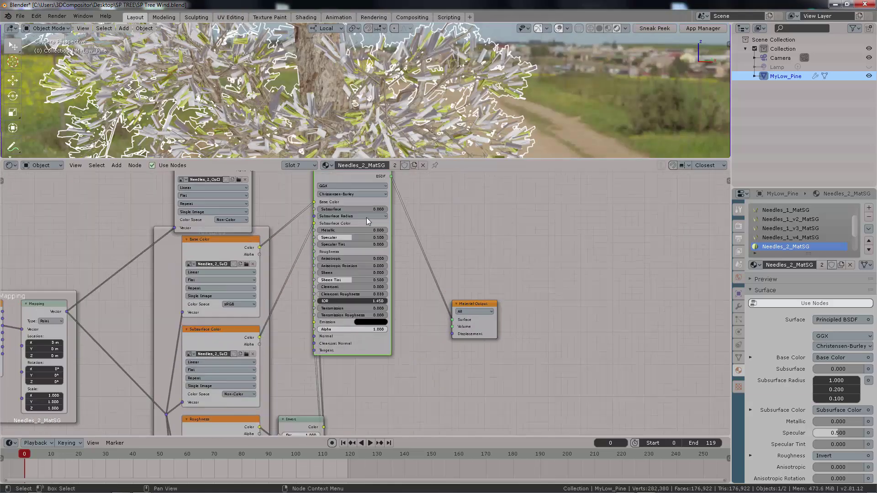
{"action": "scroll", "coordinate": [389, 315], "scroll_direction": "up", "scroll_amount": 2}
{"action": "left_click_drag", "start_coordinate": [282, 203], "coordinate": [384, 377]}
{"action": "scroll", "coordinate": [854, 338], "scroll_direction": "down", "scroll_amount": 4}
{"action": "scroll", "coordinate": [820, 292], "scroll_direction": "up", "scroll_amount": 6}
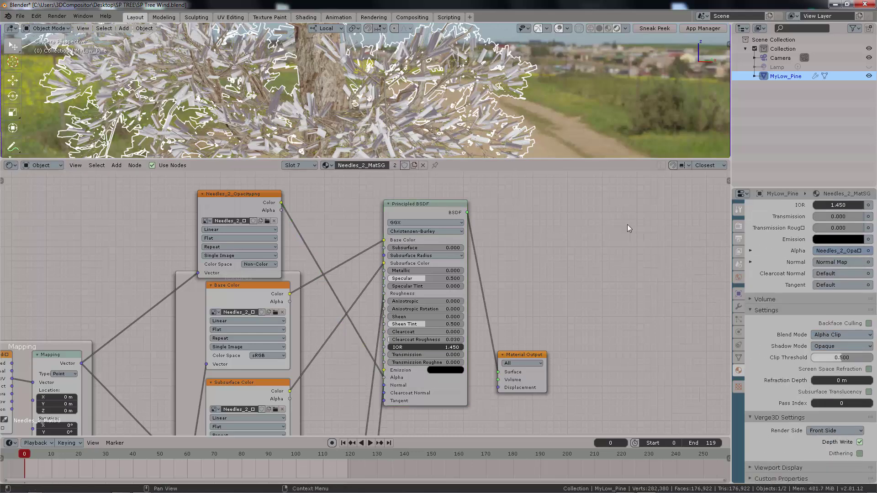
- Make Needles_2_v2_MatSG active and build its Principled texture setup from Needles_2_v2.png and Needles_2_v2_SubsurfaceColor.png
{"action": "left_click", "coordinate": [790, 229]}
{"action": "key", "text": "ctrl+shift+t"}
{"action": "scroll", "coordinate": [556, 169], "scroll_direction": "down", "scroll_amount": 3}
{"action": "left_click", "coordinate": [390, 218]}
{"action": "double_click", "coordinate": [346, 235]}
{"action": "middle_click_drag", "start_coordinate": [338, 195], "coordinate": [447, 306]}
- Add an Image Texture node to Needles_2_v2_MatSG, feed it the Mapping vector, and load Needles_2_Opacity.png
{"action": "key", "text": "shift+a"}
{"action": "left_click", "coordinate": [355, 234]}
{"action": "type", "text": "image"}
{"action": "key", "text": "Return"}
{"action": "left_click", "coordinate": [299, 212]}
{"action": "left_click_drag", "start_coordinate": [186, 391], "coordinate": [300, 278]}
{"action": "left_click", "coordinate": [290, 215]}
{"action": "scroll", "coordinate": [404, 183], "scroll_direction": "down", "scroll_amount": 5}
{"action": "double_click", "coordinate": [405, 154]}
- Connect the Non-Color opacity map's Color output to Alpha in Needles_2_v2_MatSG and set its Blend Mode to Alpha Clip
{"action": "scroll", "coordinate": [355, 246], "scroll_direction": "up", "scroll_amount": 2}
{"action": "middle_click_drag", "start_coordinate": [354, 245], "coordinate": [353, 227]}
{"action": "left_click_drag", "start_coordinate": [294, 191], "coordinate": [361, 381]}
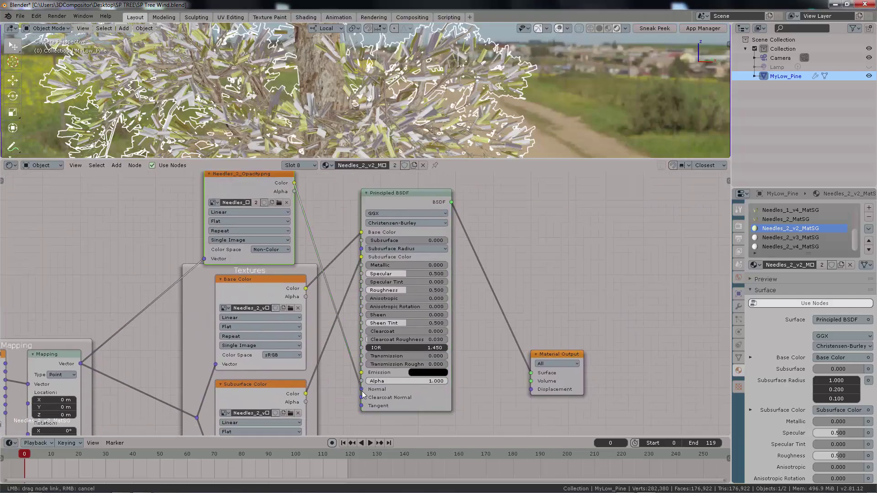
{"action": "left_click", "coordinate": [271, 249]}
{"action": "scroll", "coordinate": [817, 308], "scroll_direction": "down", "scroll_amount": 12}
{"action": "scroll", "coordinate": [818, 308], "scroll_direction": "up", "scroll_amount": 12}
- Make Needles_2_v3_MatSG active and build its Principled texture setup from Needles_2_v3.png and Needles_2_v3_SubsurfaceColor.png
{"action": "left_click", "coordinate": [790, 237]}
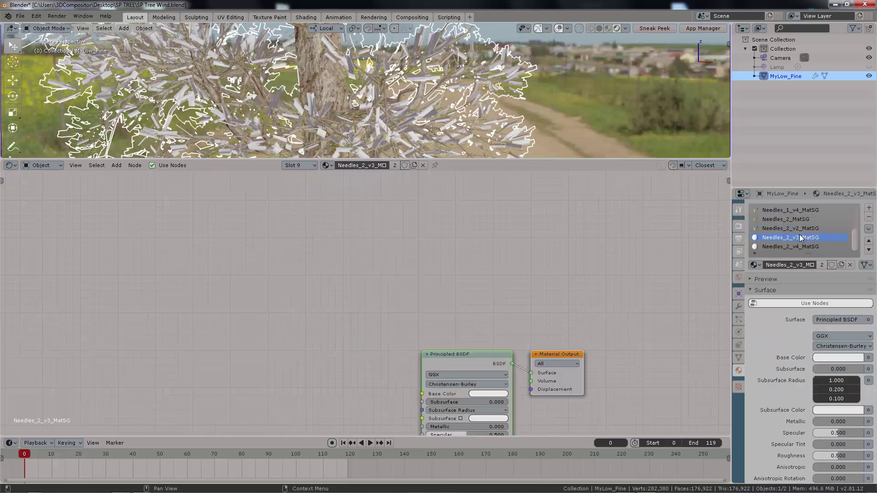
{"action": "key", "text": "ctrl+shift+t"}
{"action": "scroll", "coordinate": [435, 173], "scroll_direction": "down", "scroll_amount": 10}
{"action": "left_click", "coordinate": [435, 172]}
{"action": "left_click", "coordinate": [390, 182]}
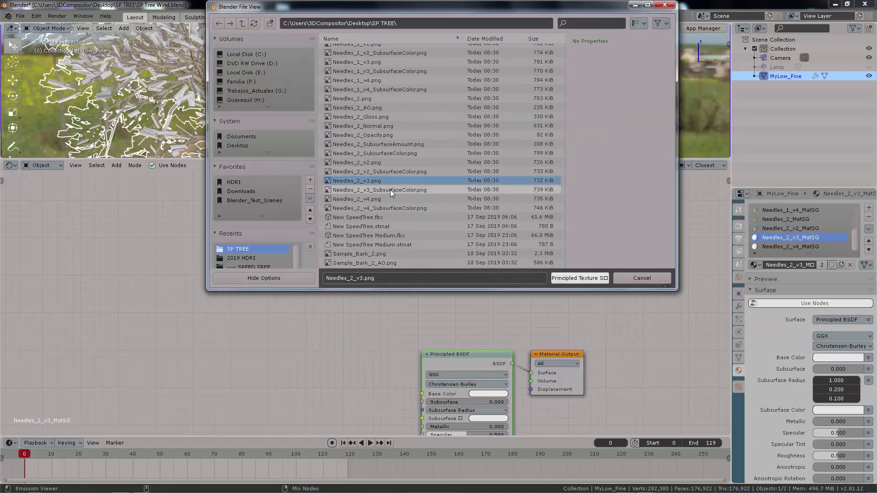
{"action": "left_click", "coordinate": [402, 190], "text": "ctrl"}
{"action": "left_click", "coordinate": [580, 278]}
- Add an Image Texture node to Needles_2_v3_MatSG, feed it the Mapping vector, and load Needles_2_Opacity.png
{"action": "key", "text": "shift+a"}
{"action": "type", "text": "simage"}
{"action": "key", "text": "Return"}
{"action": "left_click", "coordinate": [210, 176]}
{"action": "left_click", "coordinate": [91, 358]}
{"action": "left_click_drag", "start_coordinate": [81, 363], "coordinate": [210, 246]}
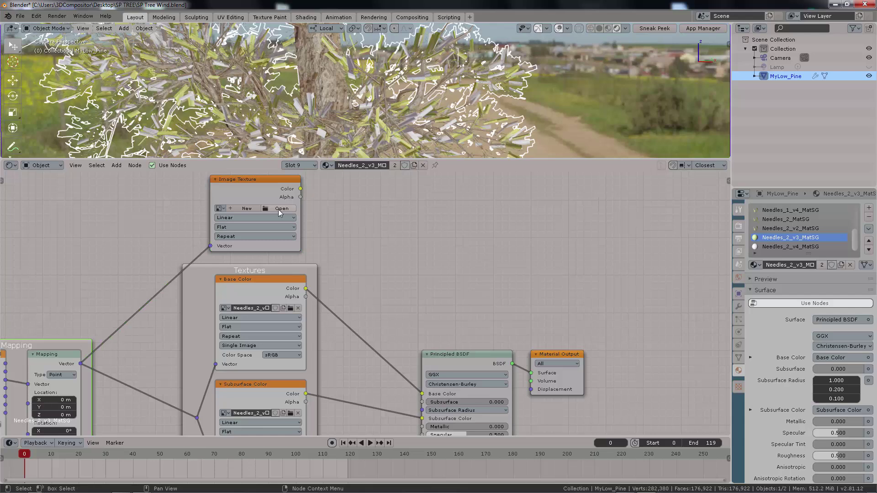
{"action": "left_click", "coordinate": [282, 209]}
{"action": "left_click", "coordinate": [444, 172]}
{"action": "key", "text": "Return"}
- Set the Needles_2_v3_MatSG opacity map's Color Space to Non-Color and connect its Color output to the Principled BSDF's Alpha
{"action": "scroll", "coordinate": [365, 246], "scroll_direction": "down", "scroll_amount": 1}
{"action": "middle_click_drag", "start_coordinate": [365, 246], "coordinate": [366, 241]}
{"action": "left_click", "coordinate": [297, 247]}
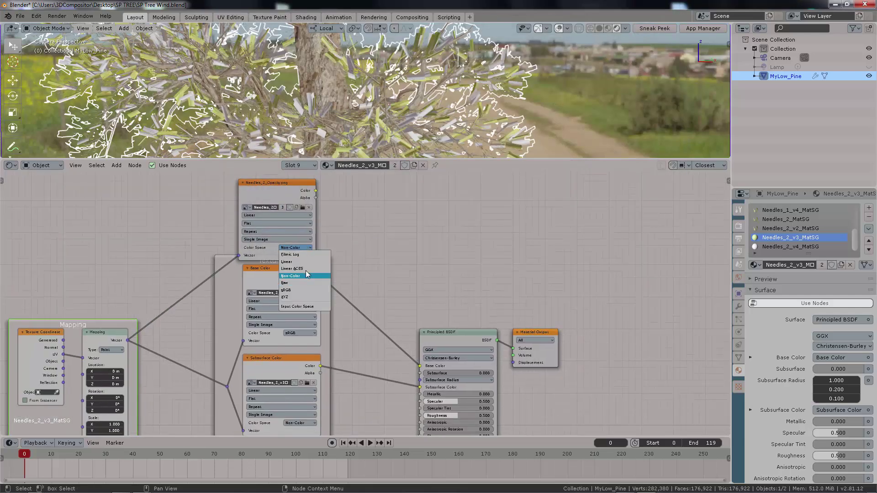
{"action": "left_click", "coordinate": [303, 276]}
{"action": "scroll", "coordinate": [269, 249], "scroll_direction": "down", "scroll_amount": 4}
{"action": "left_click_drag", "start_coordinate": [398, 316], "coordinate": [381, 212]}
{"action": "scroll", "coordinate": [317, 213], "scroll_direction": "up", "scroll_amount": 6}
{"action": "left_click_drag", "start_coordinate": [290, 193], "coordinate": [384, 384]}
{"action": "middle_click_drag", "start_coordinate": [325, 200], "coordinate": [372, 246]}
{"action": "left_click_drag", "start_coordinate": [305, 229], "coordinate": [308, 209]}
- Set the Blend Mode of Needles_2_v3_MatSG to Alpha Clip in the material settings
{"action": "scroll", "coordinate": [797, 329], "scroll_direction": "down", "scroll_amount": 15}
{"action": "left_click", "coordinate": [837, 392]}
{"action": "left_click", "coordinate": [834, 414]}
{"action": "scroll", "coordinate": [798, 292], "scroll_direction": "up", "scroll_amount": 15}
- Make Needles_2_v4_MatSG active and paste the copied Needles_2_Opacity.png texture node into its node tree
{"action": "left_click", "coordinate": [790, 247]}
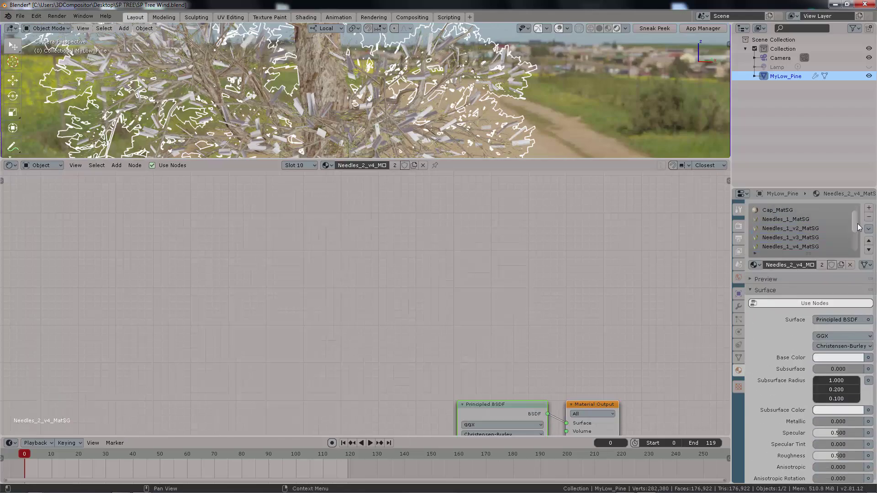
{"action": "key", "text": "ctrl+v"}
{"action": "scroll", "coordinate": [443, 346], "scroll_direction": "down", "scroll_amount": 1}
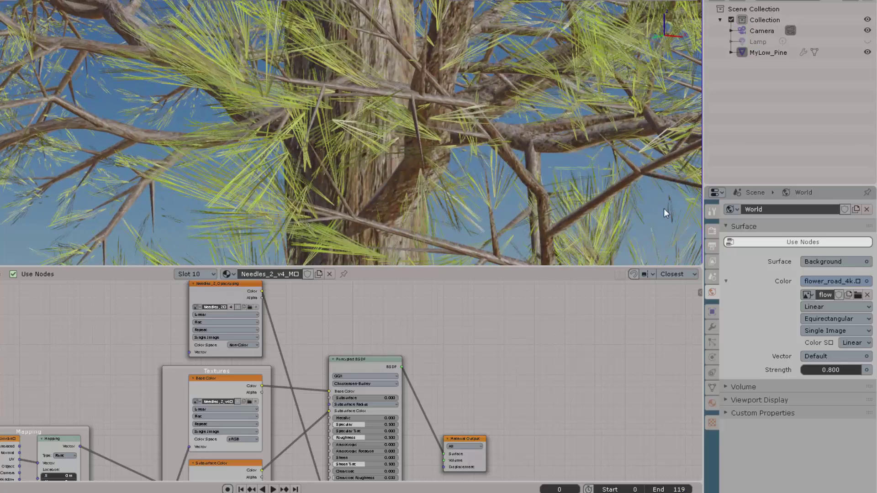
- Enable Ambient Occlusion, Bloom, Screen Space Reflections and Motion Blur in the Eevee render settings and check the tree
{"action": "left_click", "coordinate": [708, 232]}
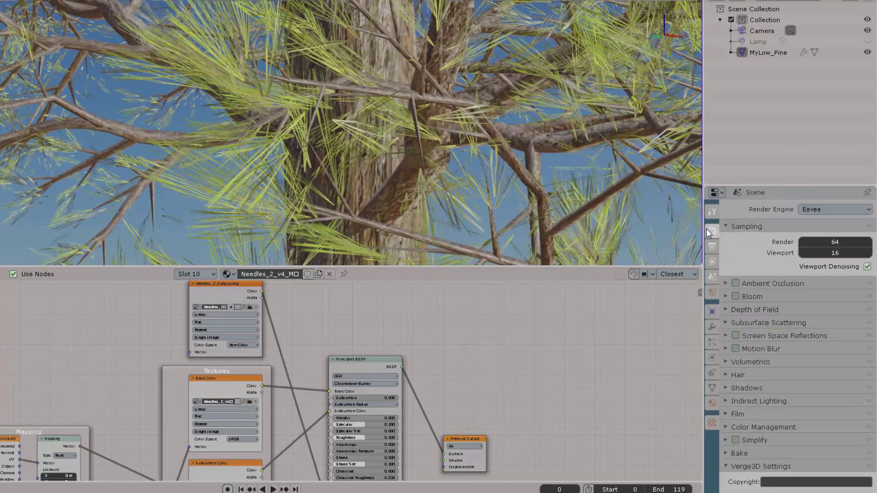
{"action": "left_click", "coordinate": [735, 296]}
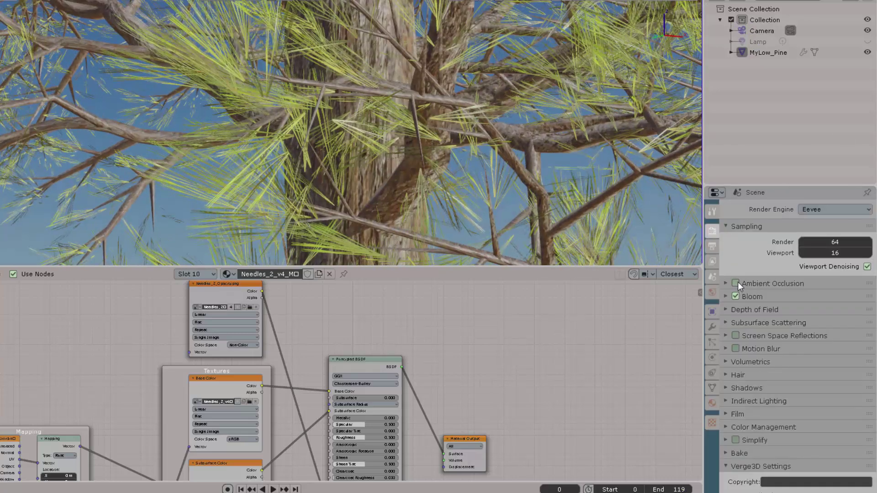
{"action": "left_click", "coordinate": [737, 336]}
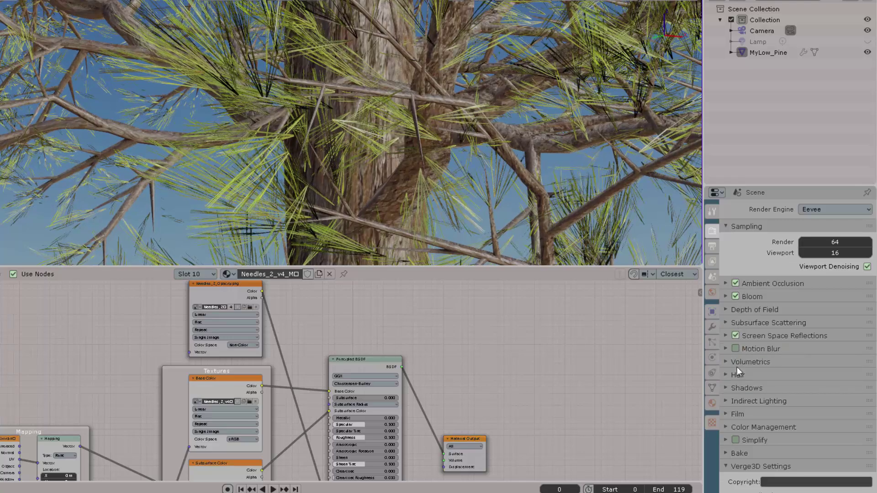
{"action": "left_click", "coordinate": [736, 351]}
{"action": "middle_click_drag", "start_coordinate": [492, 170], "coordinate": [469, 154]}
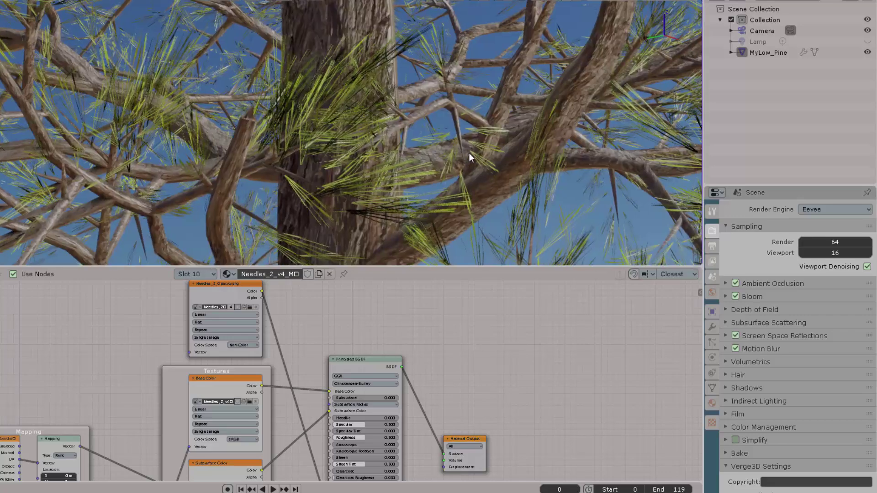
- Switch the render engine to Cycles, examine the tree from several angles, and return to Eevee for comparison
{"action": "left_click", "coordinate": [816, 209]}
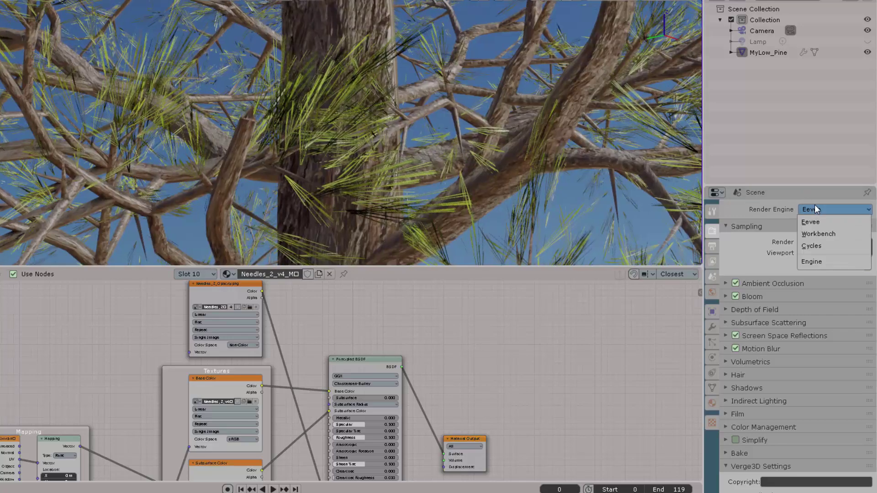
{"action": "left_click", "coordinate": [815, 244]}
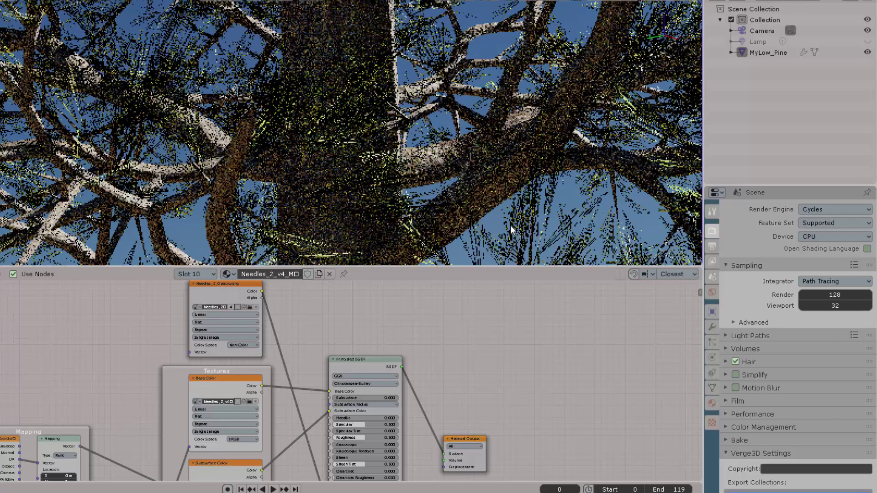
{"action": "middle_click_drag", "start_coordinate": [465, 210], "coordinate": [412, 182]}
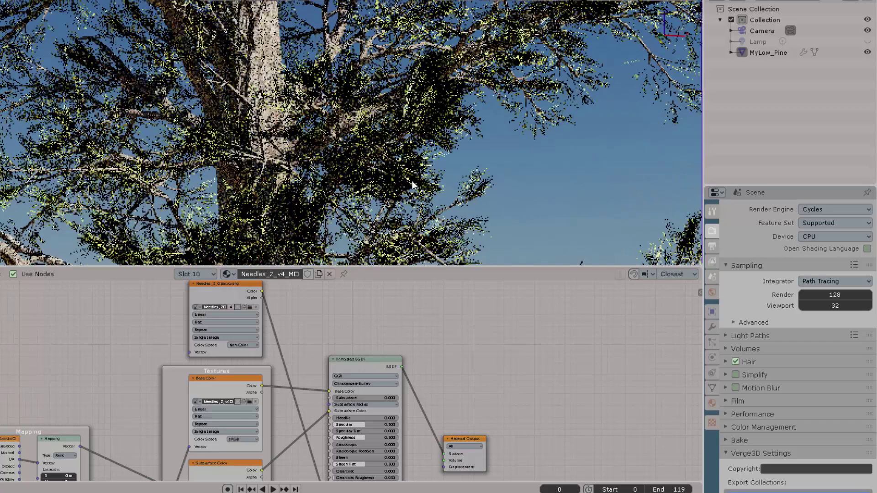
{"action": "middle_click_drag", "start_coordinate": [425, 189], "coordinate": [439, 160]}
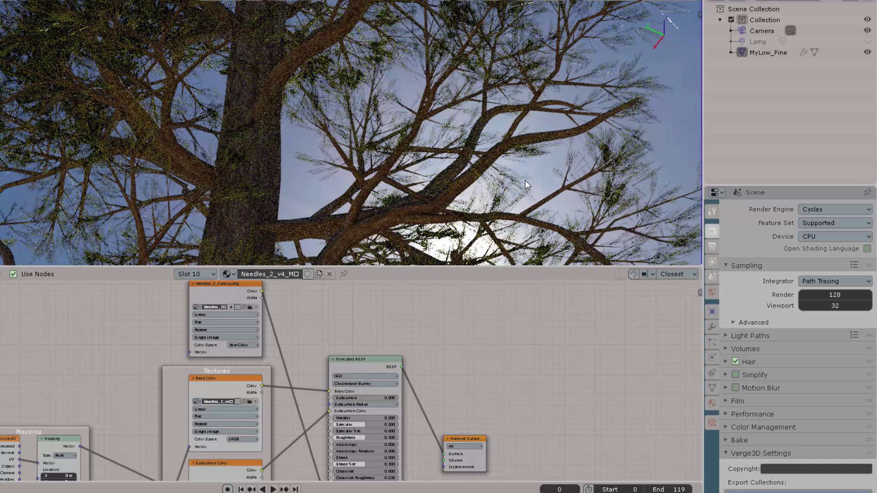
{"action": "left_click", "coordinate": [832, 207]}
{"action": "left_click", "coordinate": [824, 224]}
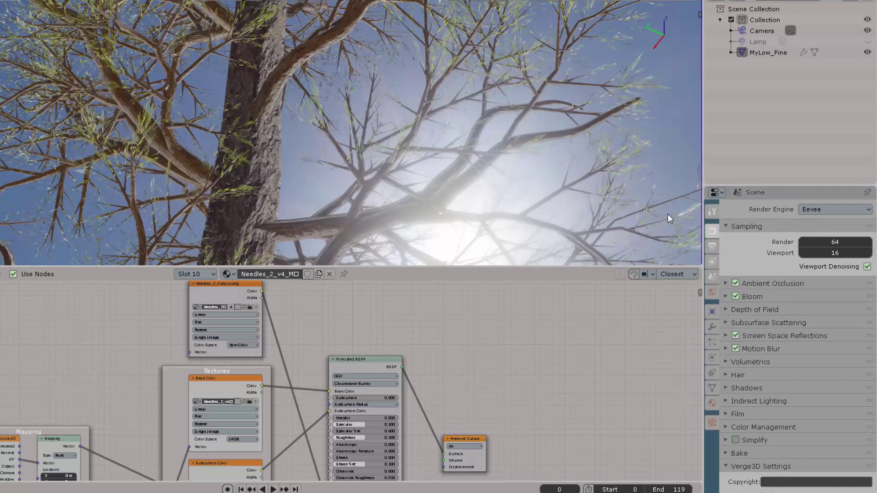
- Switch the render engine to Cycles and set the viewport samples to 128
{"action": "left_click", "coordinate": [828, 207]}
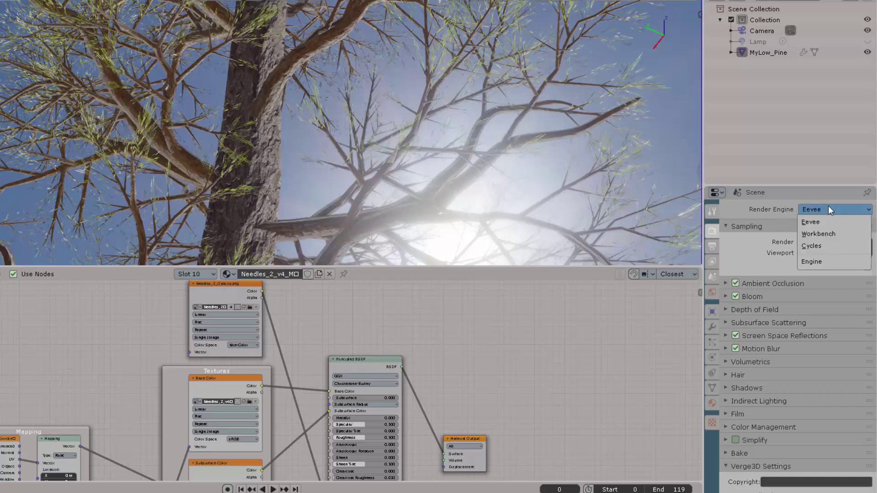
{"action": "left_click", "coordinate": [826, 249]}
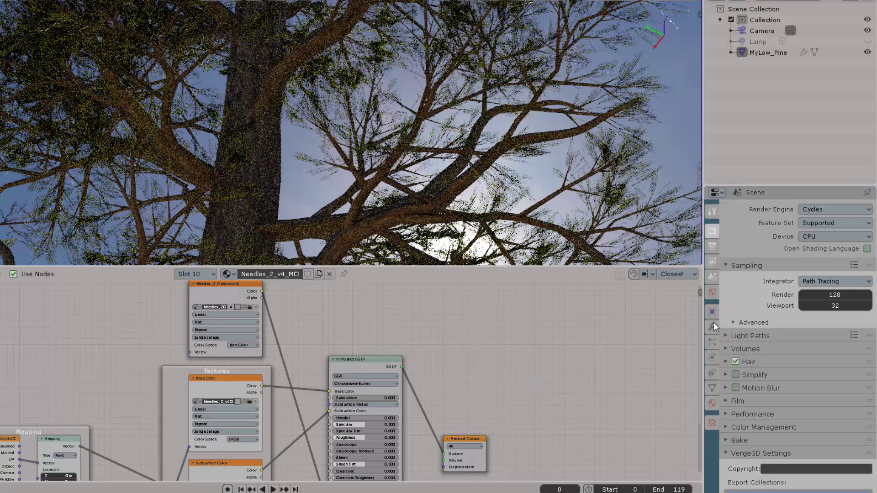
{"action": "double_click", "coordinate": [835, 306]}
{"action": "type", "text": "1"}
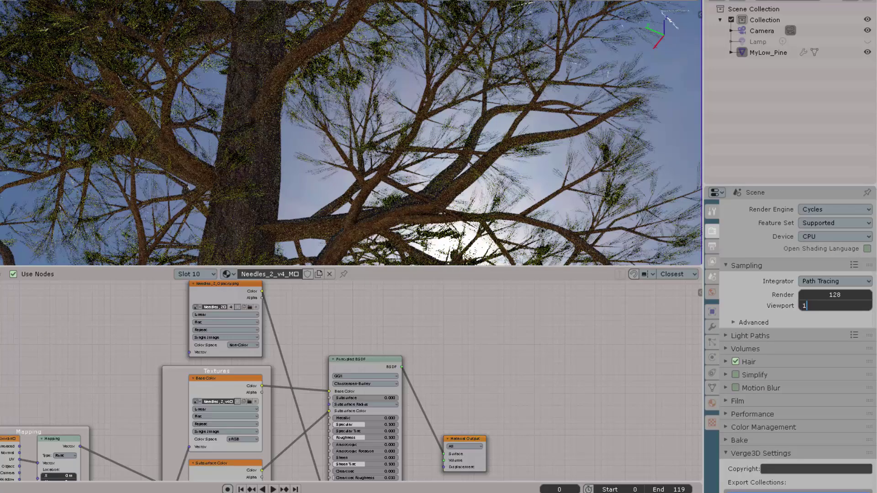
{"action": "type", "text": "28"}
{"action": "key", "text": "Return"}
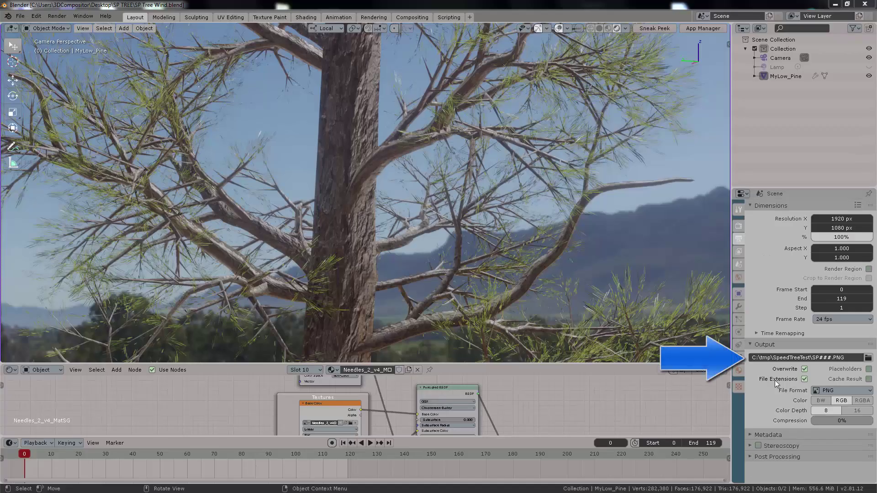
- Review the output settings and browse the SpeedTreeTest output folder, leaving the output path as it is
{"action": "left_click", "coordinate": [739, 226]}
{"action": "left_click", "coordinate": [739, 239]}
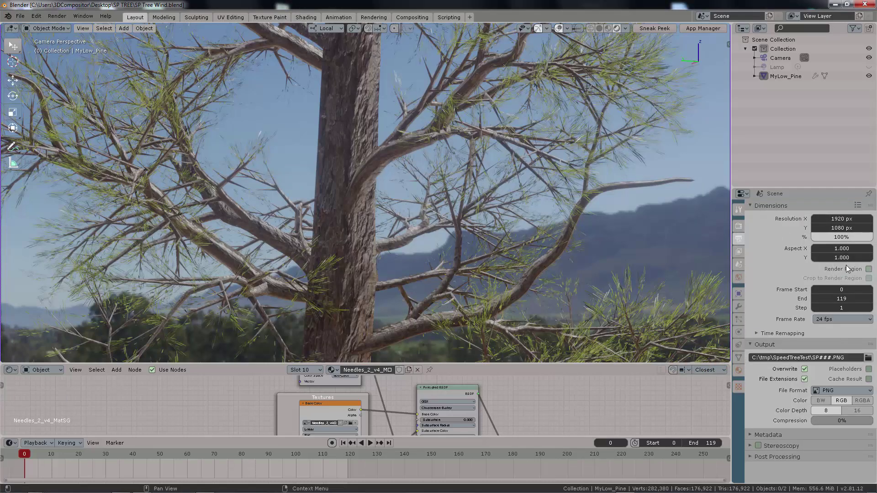
{"action": "left_click", "coordinate": [771, 207]}
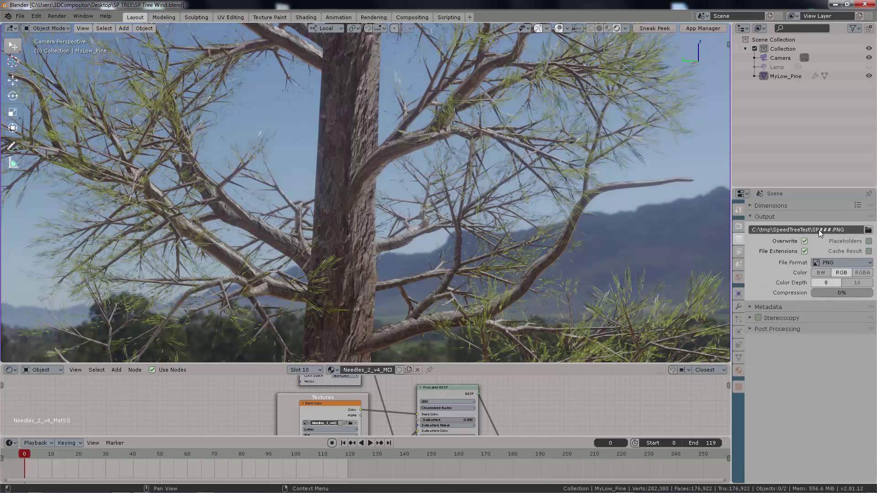
{"action": "left_click", "coordinate": [868, 230]}
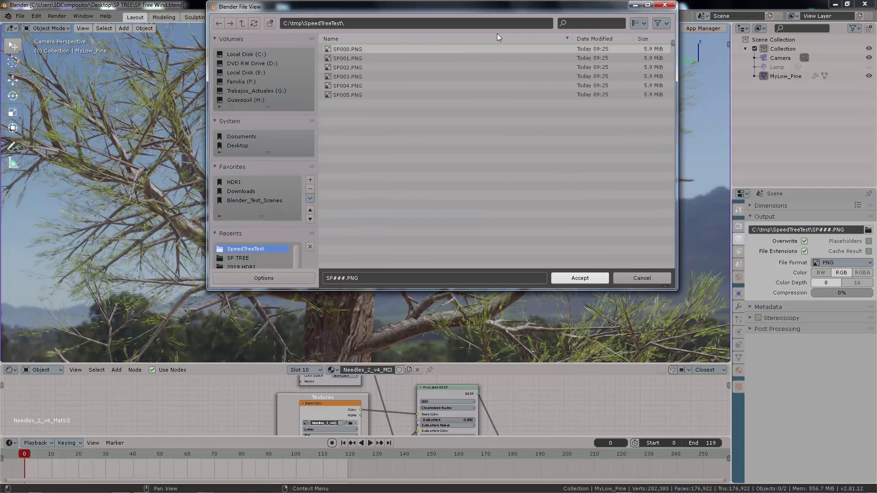
{"action": "left_click", "coordinate": [664, 5]}
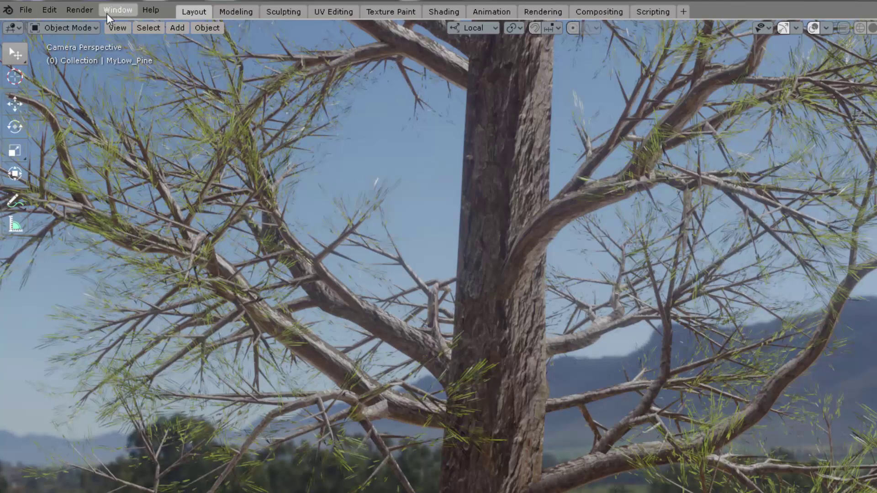
- Render the whole animation and play back the rendered frames
{"action": "left_click", "coordinate": [80, 10]}
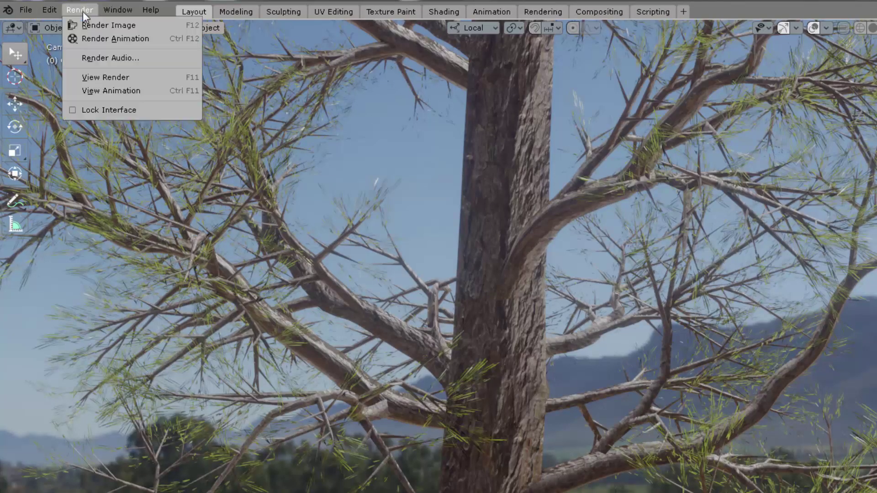
{"action": "left_click", "coordinate": [181, 39]}
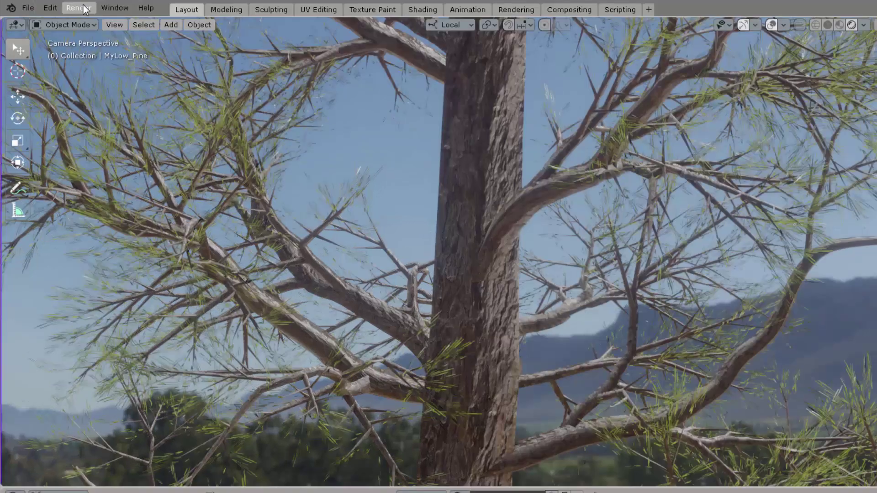
{"action": "left_click", "coordinate": [83, 6]}
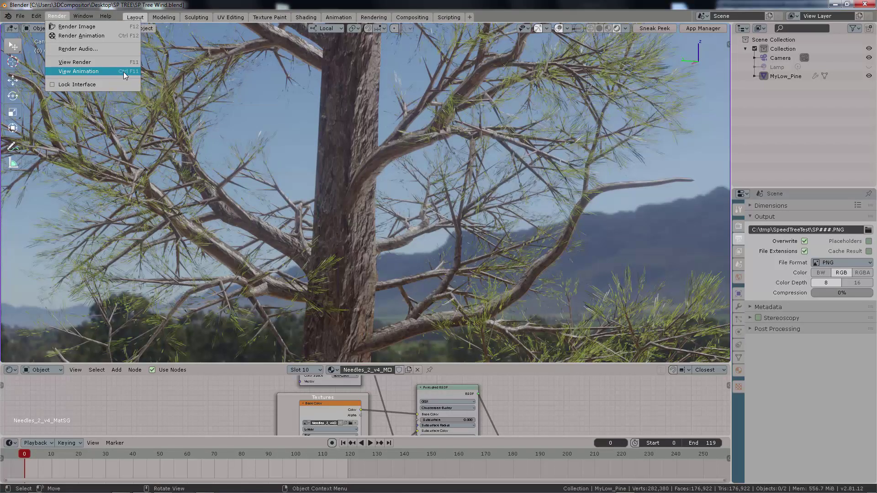
{"action": "left_click", "coordinate": [124, 72]}
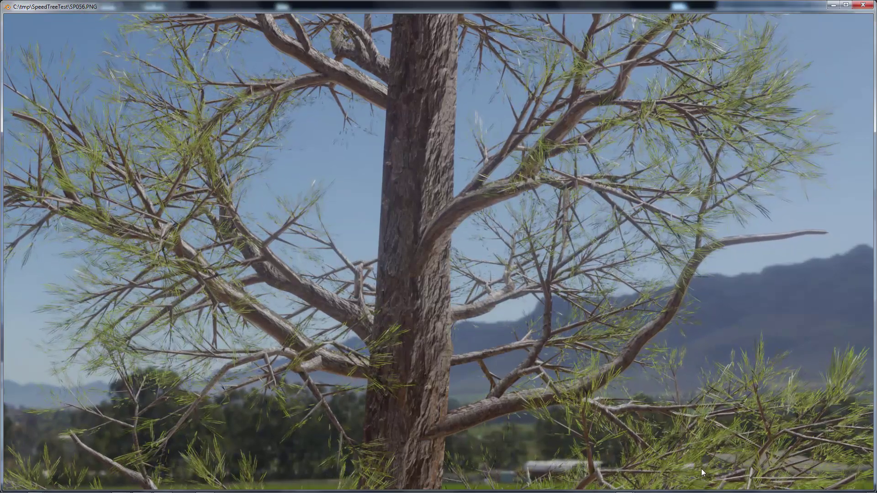
{"action": "key", "text": "Escape"}
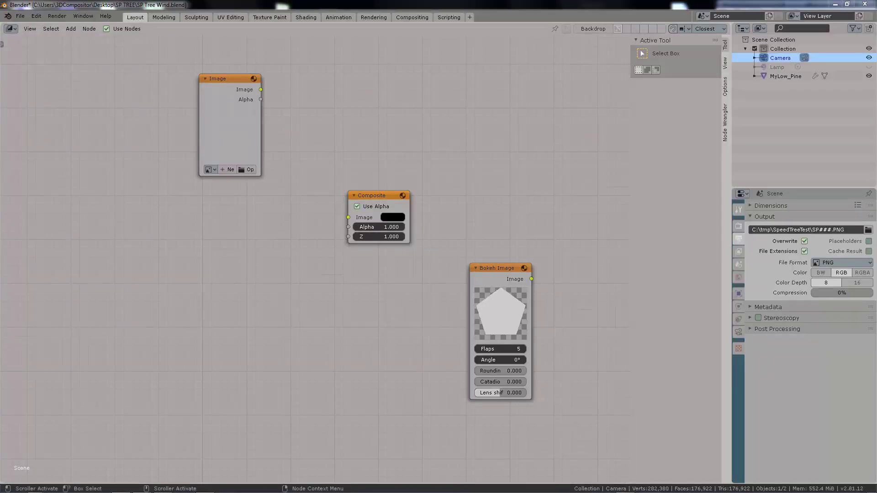
- Switch the main editor to the Compositor, maximize it and hide its sidebar
{"action": "left_click", "coordinate": [10, 28]}
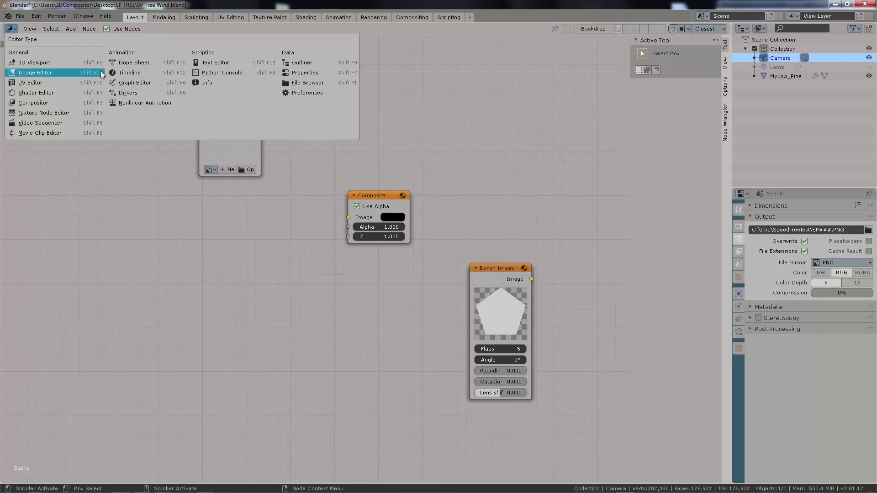
{"action": "left_click", "coordinate": [45, 103]}
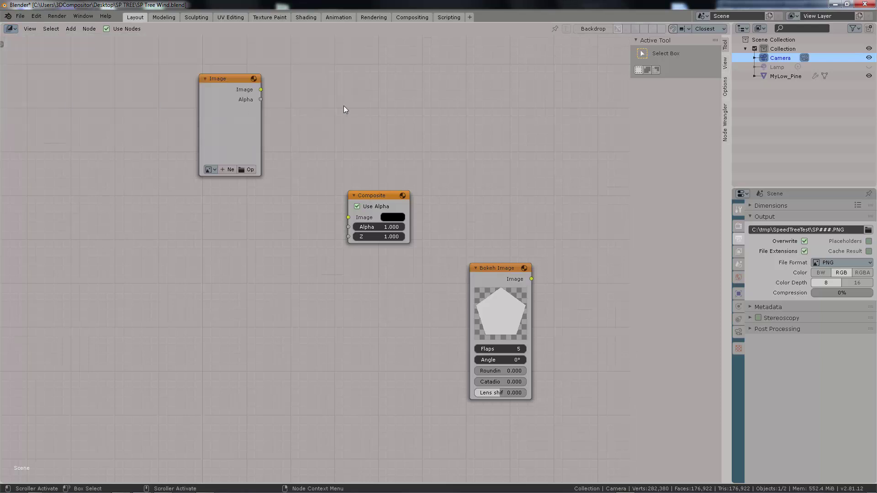
{"action": "key", "text": "ctrl+space"}
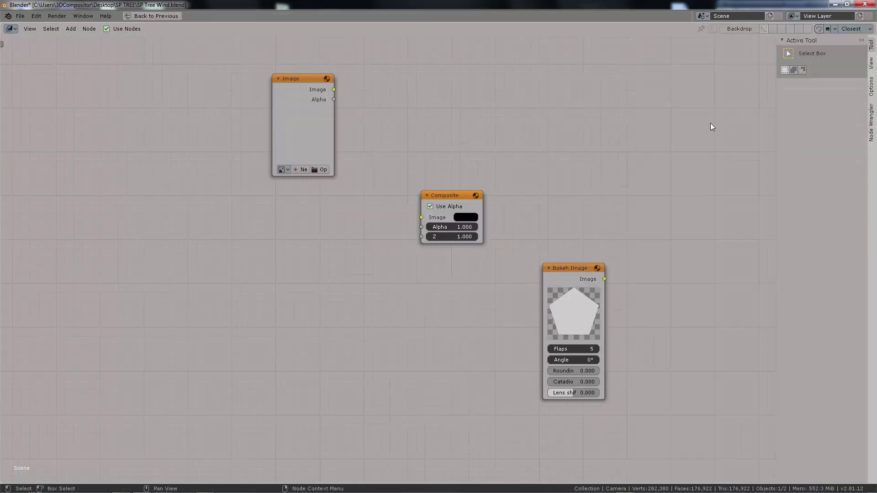
{"action": "key", "text": "n"}
{"action": "middle_click_drag", "start_coordinate": [712, 107], "coordinate": [622, 106]}
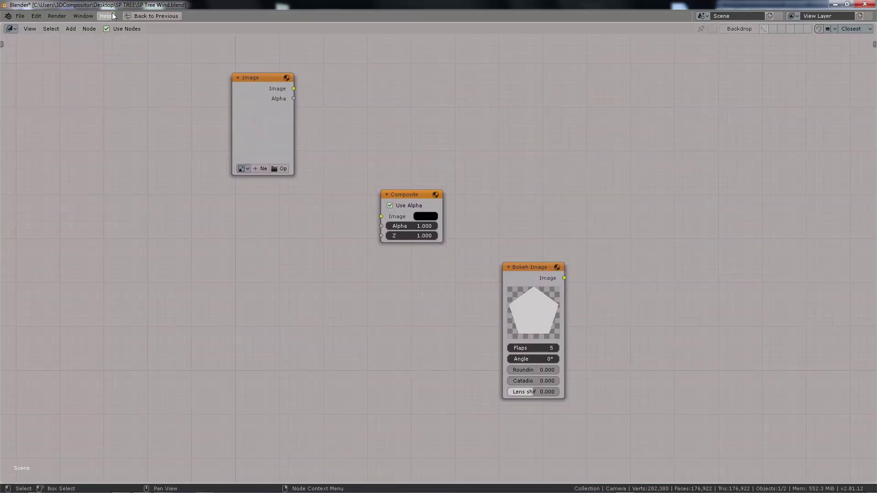
- Add a Viewer node just above the Composite node
{"action": "middle_click_drag", "start_coordinate": [465, 134], "coordinate": [488, 133]}
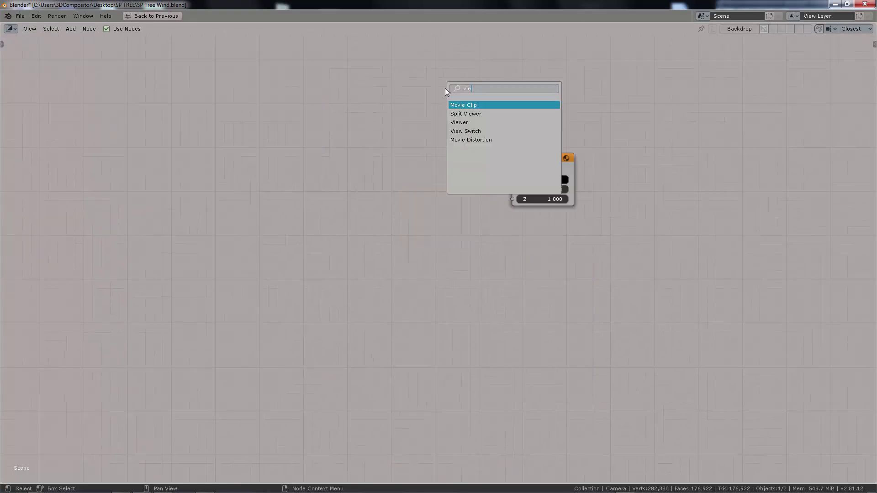
{"action": "type", "text": "we"}
{"action": "key", "text": "Down"}
{"action": "key", "text": "Return"}
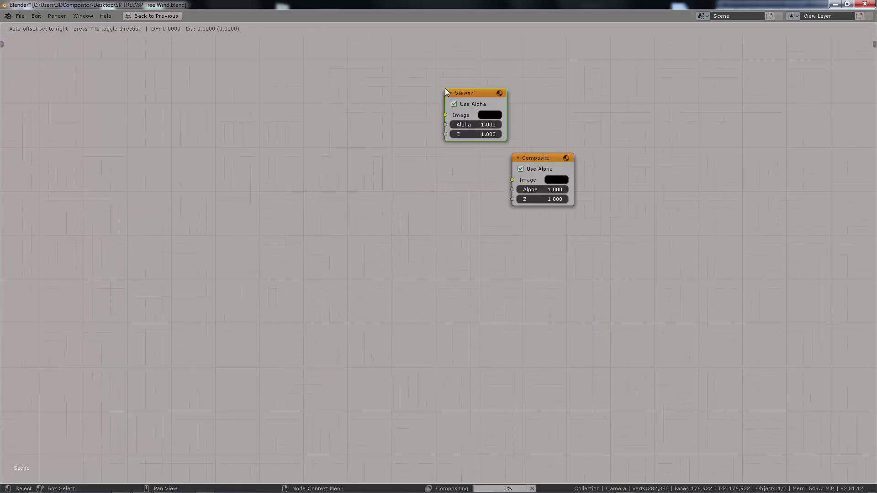
{"action": "left_click", "coordinate": [492, 89]}
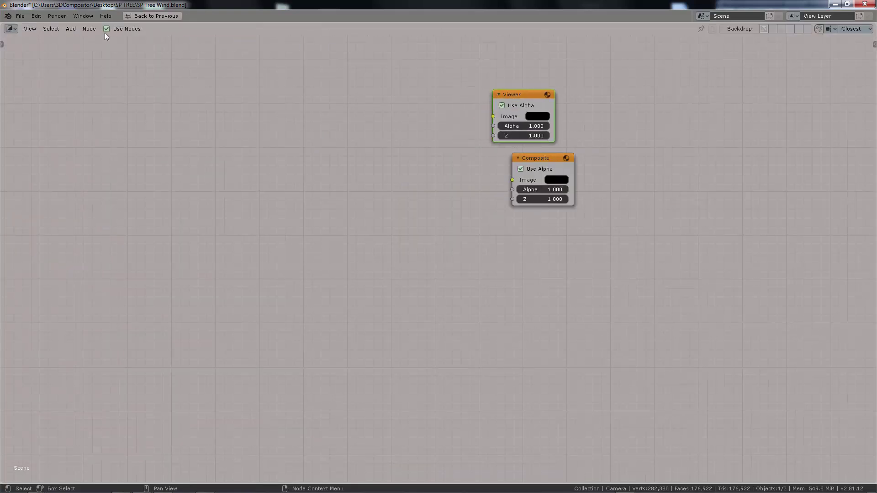
- Add an Image node in the empty space well before the Viewer and Composite nodes
{"action": "left_click", "coordinate": [249, 129]}
{"action": "key", "text": "shift+a"}
{"action": "left_click", "coordinate": [248, 130]}
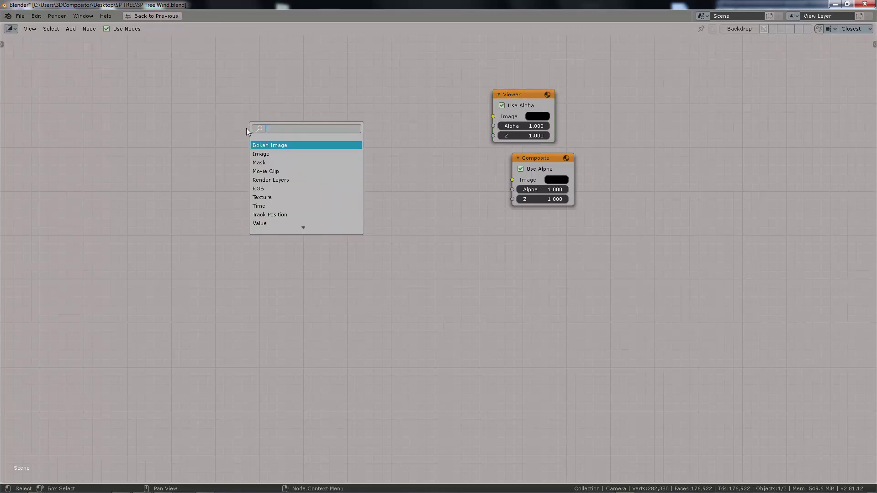
{"action": "type", "text": "image"}
{"action": "key", "text": "Down"}
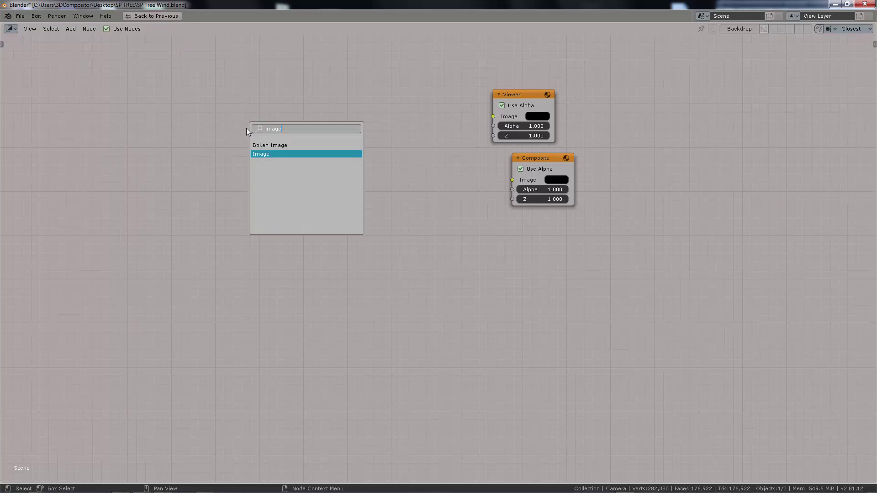
{"action": "key", "text": "Return"}
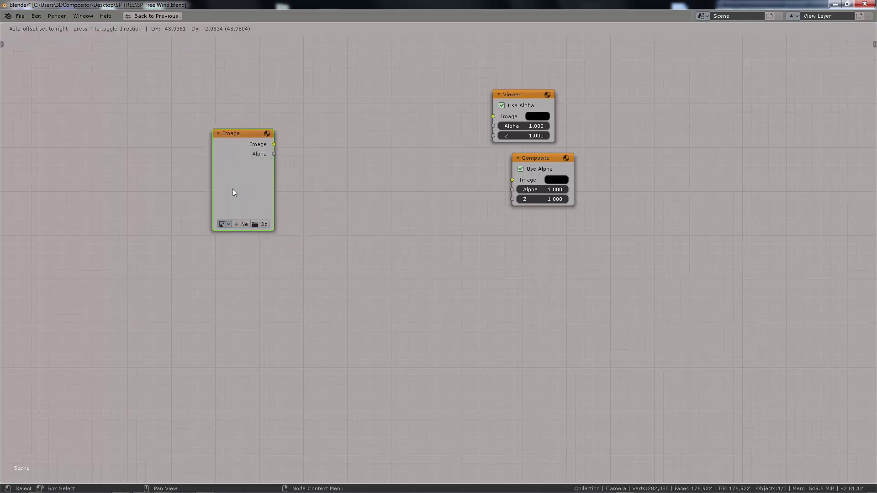
{"action": "left_click", "coordinate": [201, 154]}
- Load the rendered frame SP000.PNG into the Image node and widen the node so its settings are readable
{"action": "left_click", "coordinate": [234, 222]}
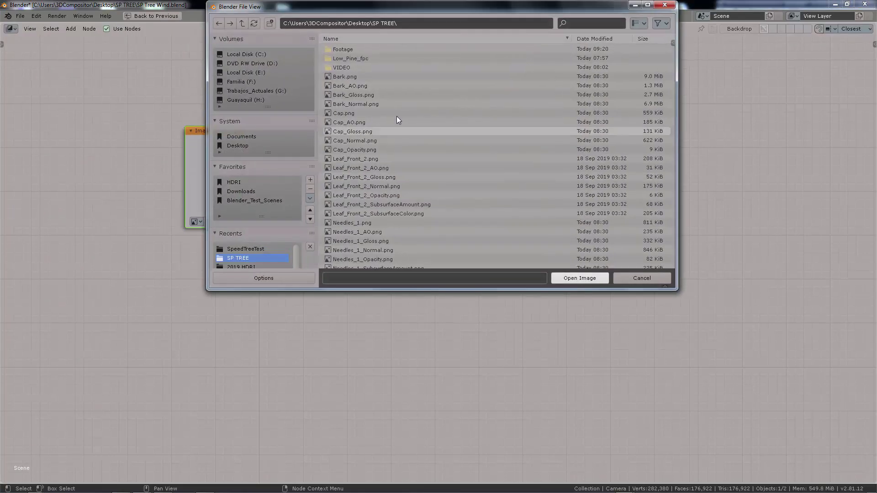
{"action": "left_click", "coordinate": [364, 48]}
{"action": "left_click", "coordinate": [564, 277]}
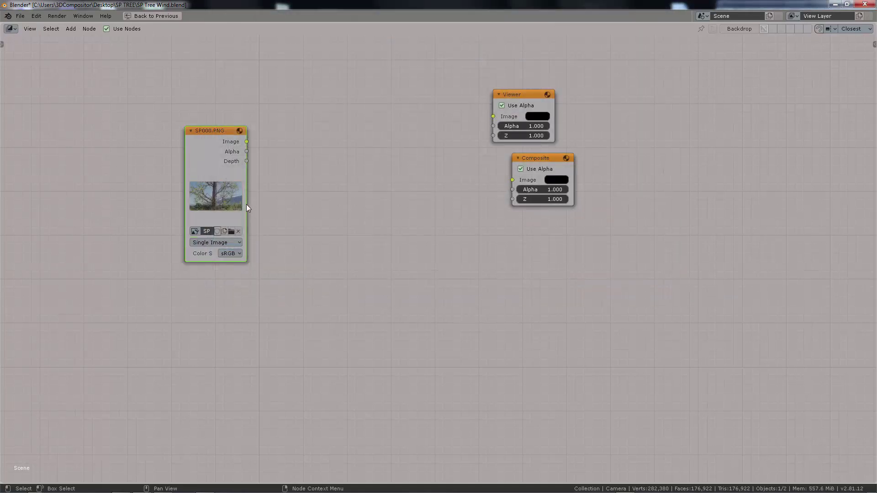
{"action": "left_click_drag", "start_coordinate": [247, 208], "coordinate": [323, 210]}
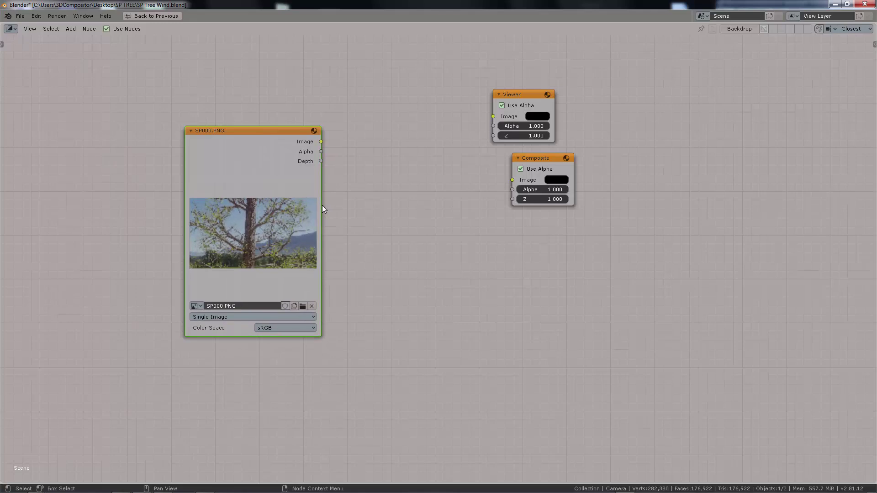
- Set the SP000.PNG node's source to Image Sequence with 120 frames and enable Cyclic
{"action": "left_click", "coordinate": [213, 318]}
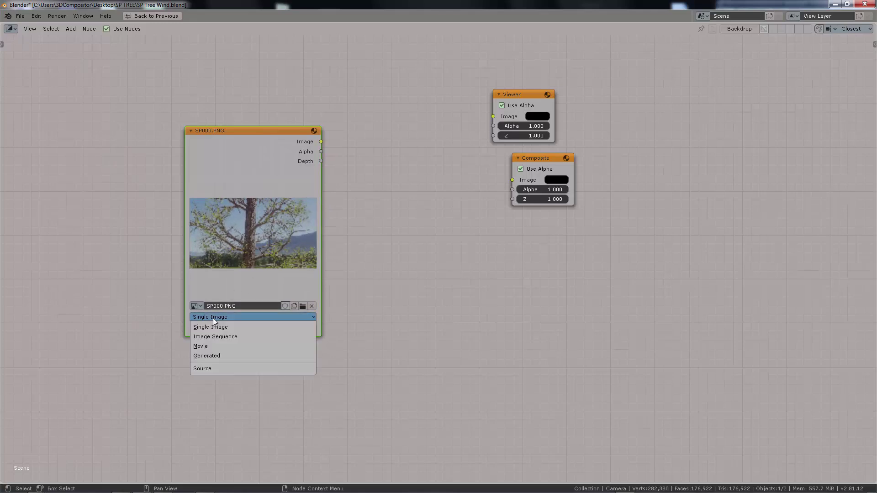
{"action": "left_click", "coordinate": [215, 336]}
{"action": "left_click_drag", "start_coordinate": [241, 144], "coordinate": [164, 98]}
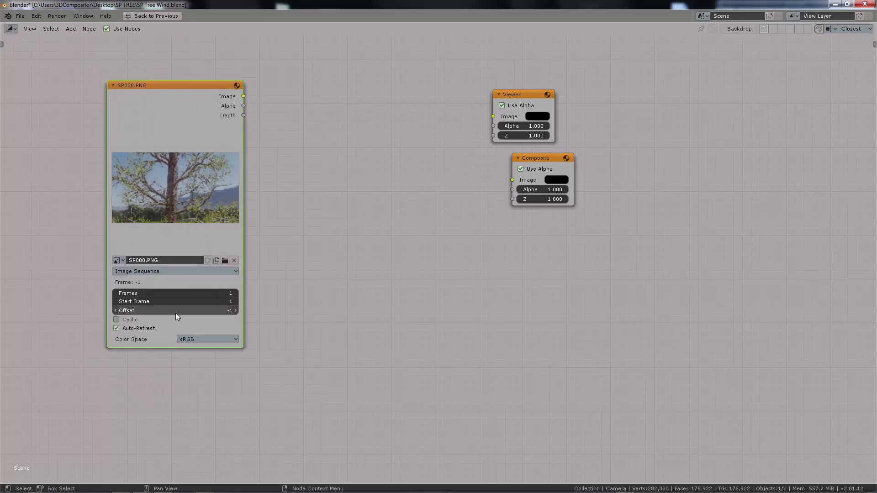
{"action": "left_click", "coordinate": [185, 292]}
{"action": "type", "text": "120"}
{"action": "key", "text": "Return"}
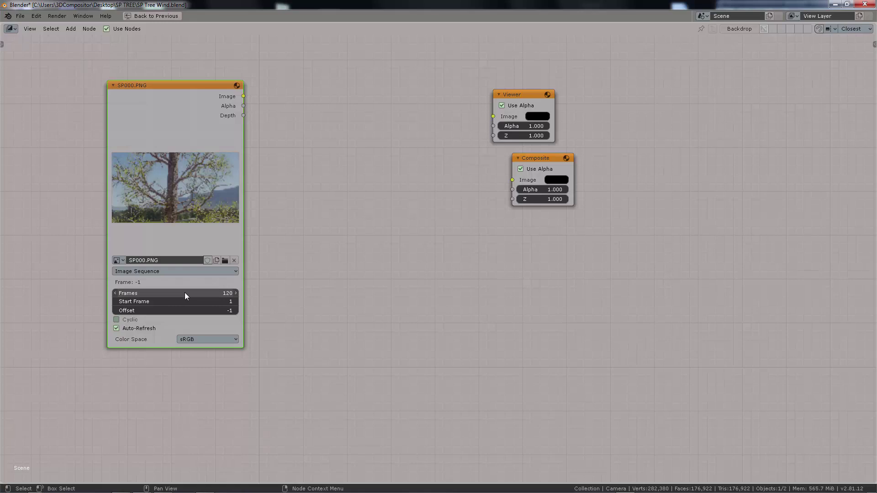
{"action": "left_click", "coordinate": [118, 320]}
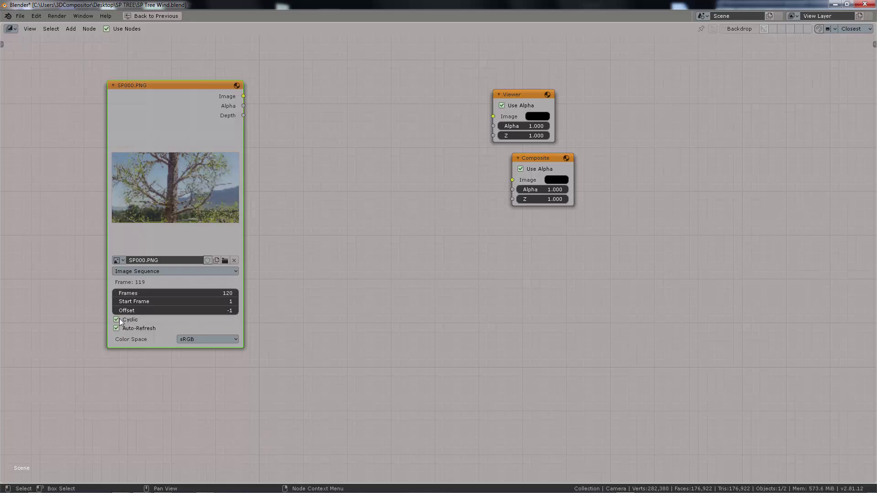
- Link the sequence's Image output to the Viewer and Composite nodes, and turn off Use Alpha on the Viewer
{"action": "mouse_move", "coordinate": [215, 127]}
{"action": "left_mouse_down"}
{"action": "mouse_move", "coordinate": [208, 125]}
{"action": "mouse_move", "coordinate": [208, 139]}
{"action": "left_mouse_up"}
{"action": "left_click_drag", "start_coordinate": [236, 108], "coordinate": [494, 116]}
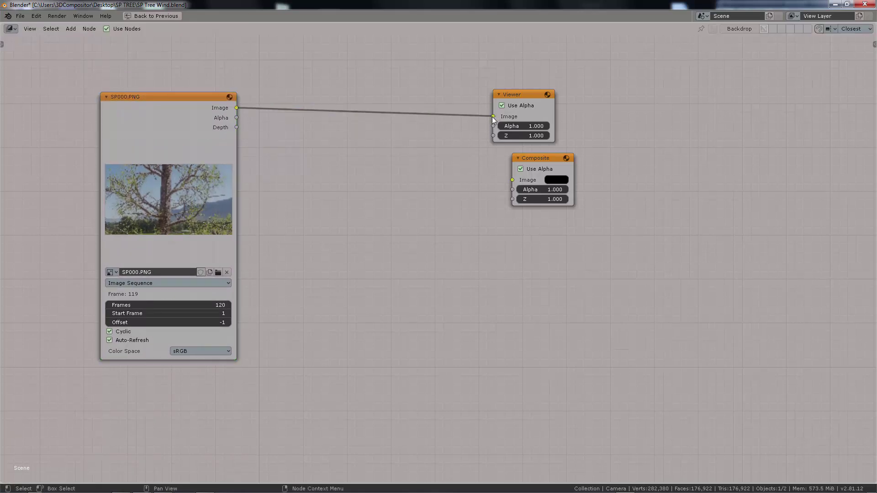
{"action": "left_click", "coordinate": [524, 106]}
{"action": "left_click_drag", "start_coordinate": [237, 118], "coordinate": [518, 169]}
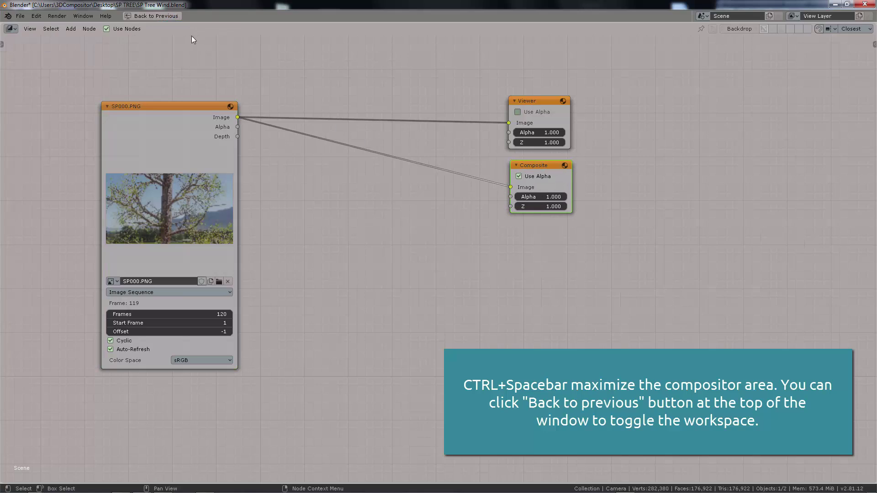
- Restore the multi-editor layout and show the composition as a backdrop, zoomed out behind the nodes
{"action": "left_click", "coordinate": [155, 17]}
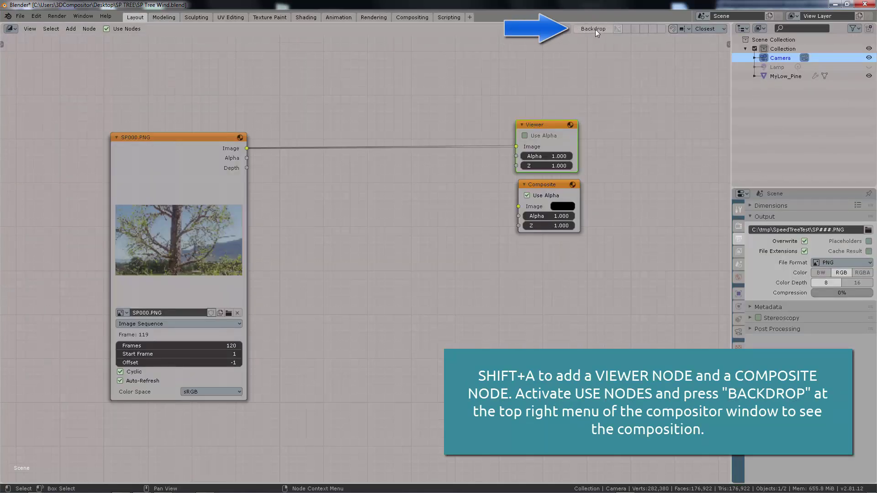
{"action": "left_click", "coordinate": [595, 30]}
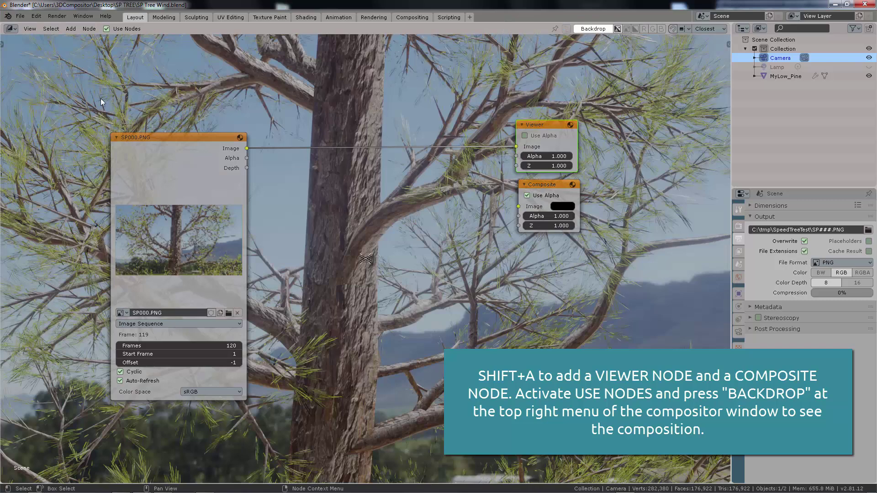
{"action": "left_click", "coordinate": [90, 29]}
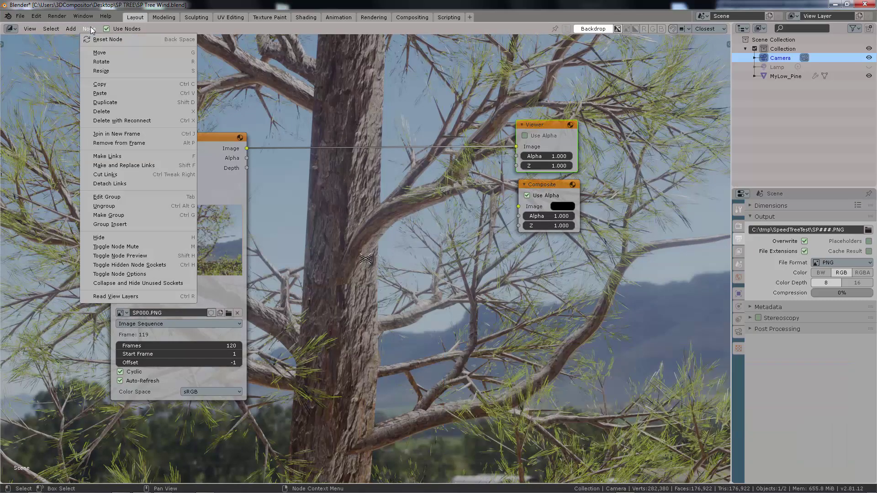
{"action": "mouse_move", "coordinate": [30, 29]}
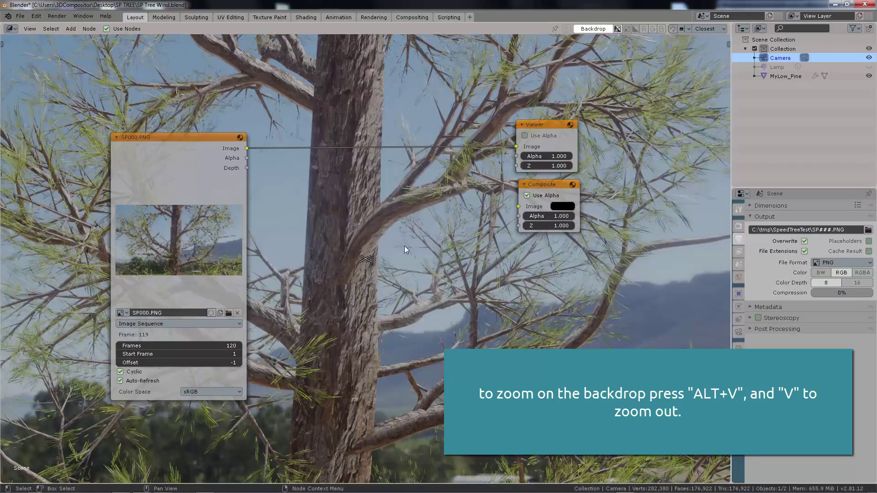
{"action": "key", "text": "v"}
{"action": "key", "text": "v"}
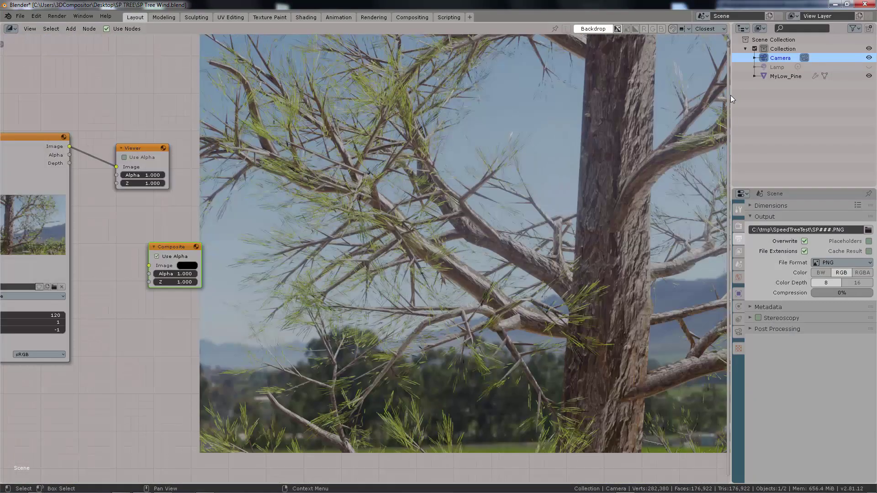
- Widen the side editors beside the compositor and change the Outliner area to a second Compositor
{"action": "left_click_drag", "start_coordinate": [731, 95], "coordinate": [509, 98]}
{"action": "left_click", "coordinate": [519, 28]}
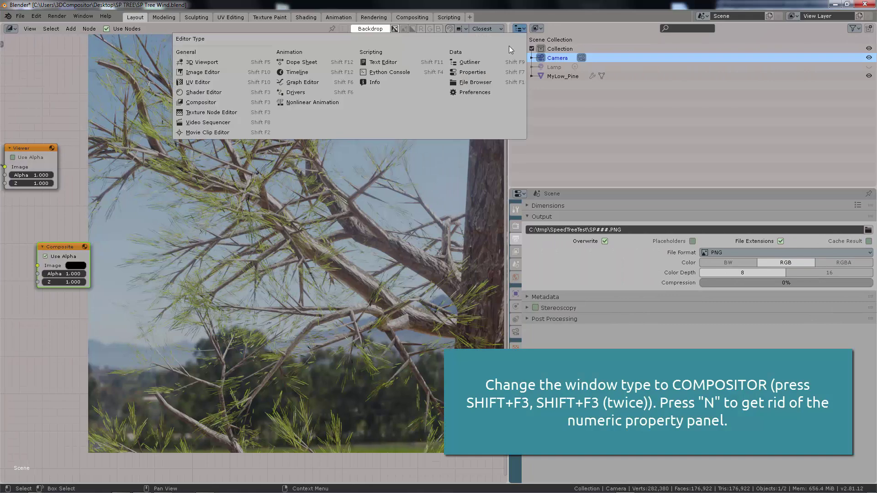
{"action": "left_click", "coordinate": [212, 103]}
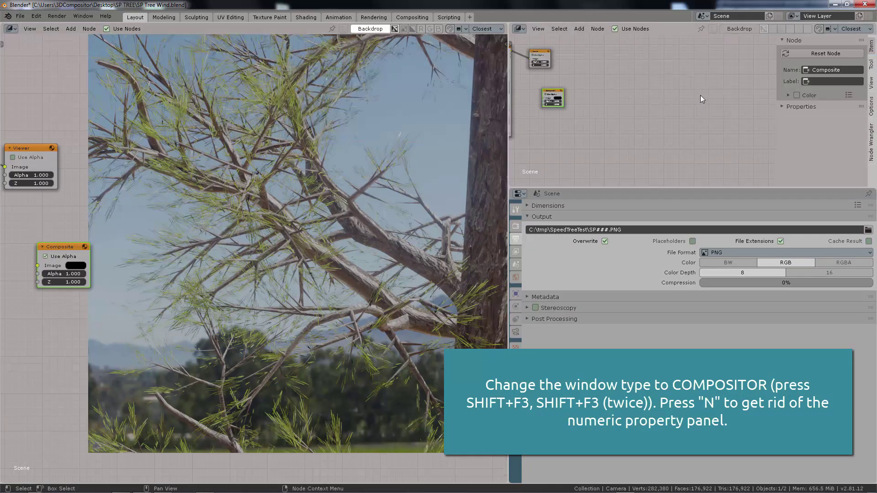
- Hide the sidebar in the second Compositor editor and bring its nodes into view
{"action": "key", "text": "n"}
{"action": "scroll", "coordinate": [700, 96], "scroll_direction": "up", "scroll_amount": 3}
{"action": "middle_click_drag", "start_coordinate": [667, 52], "coordinate": [689, 129]}
{"action": "scroll", "coordinate": [690, 129], "scroll_direction": "up", "scroll_amount": 3}
{"action": "middle_click_drag", "start_coordinate": [634, 122], "coordinate": [739, 117]}
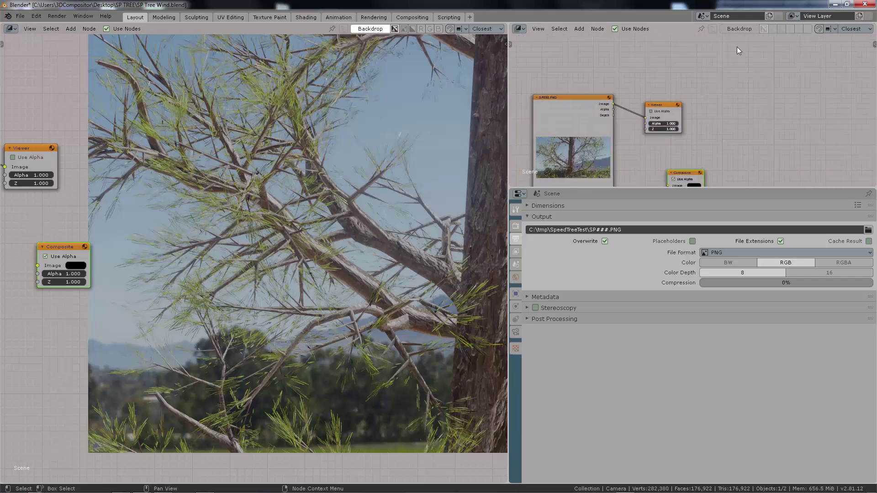
- Move the Viewer node farther from the image sequence node in the second Compositor and adjust the backdrop's zoom
{"action": "left_click", "coordinate": [598, 105]}
{"action": "left_click", "coordinate": [739, 29]}
{"action": "key", "text": "g"}
{"action": "left_click_drag", "start_coordinate": [663, 117], "coordinate": [629, 161]}
{"action": "scroll", "coordinate": [736, 92], "scroll_direction": "down", "scroll_amount": 4}
{"action": "key", "text": "v"}
{"action": "key", "text": "v"}
{"action": "key", "text": "v"}
{"action": "key", "text": "v"}
{"action": "key", "text": "v"}
{"action": "key", "text": "v"}
{"action": "key", "text": "v"}
{"action": "key", "text": "alt+v"}
{"action": "key", "text": "alt+v"}
- Enlarge the second Compositor over the Properties editor, spread out its nodes and clear the nodes away from the other editor's backdrop
{"action": "left_click_drag", "start_coordinate": [733, 188], "coordinate": [736, 241]}
{"action": "left_click_drag", "start_coordinate": [589, 176], "coordinate": [544, 251]}
{"action": "middle_click_drag", "start_coordinate": [61, 204], "coordinate": [390, 134]}
{"action": "left_click", "coordinate": [371, 29]}
{"action": "scroll", "coordinate": [347, 183], "scroll_direction": "up", "scroll_amount": 1}
{"action": "left_click_drag", "start_coordinate": [568, 241], "coordinate": [588, 331]}
{"action": "left_click_drag", "start_coordinate": [510, 156], "coordinate": [512, 156]}
{"action": "middle_click_drag", "start_coordinate": [357, 192], "coordinate": [398, 204]}
{"action": "left_click", "coordinate": [372, 29]}
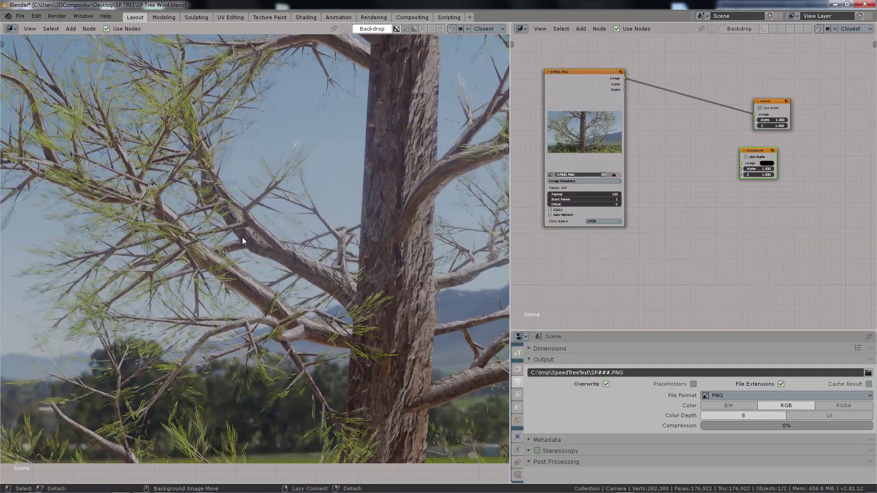
- Join the second Compositor with the Properties area below it and centre the tree trunk in the backdrop
{"action": "left_click_drag", "start_coordinate": [654, 331], "coordinate": [652, 275]}
{"action": "right_click", "coordinate": [591, 275]}
{"action": "left_click", "coordinate": [594, 298]}
{"action": "left_click", "coordinate": [697, 347]}
{"action": "middle_click_drag", "start_coordinate": [377, 217], "coordinate": [264, 233], "text": "alt"}
- Rearrange the SP000.PNG, Viewer and Composite nodes so the two output nodes are stacked close together
{"action": "scroll", "coordinate": [731, 86], "scroll_direction": "up", "scroll_amount": 1}
{"action": "middle_click_drag", "start_coordinate": [732, 86], "coordinate": [752, 133]}
{"action": "left_click_drag", "start_coordinate": [818, 165], "coordinate": [814, 121]}
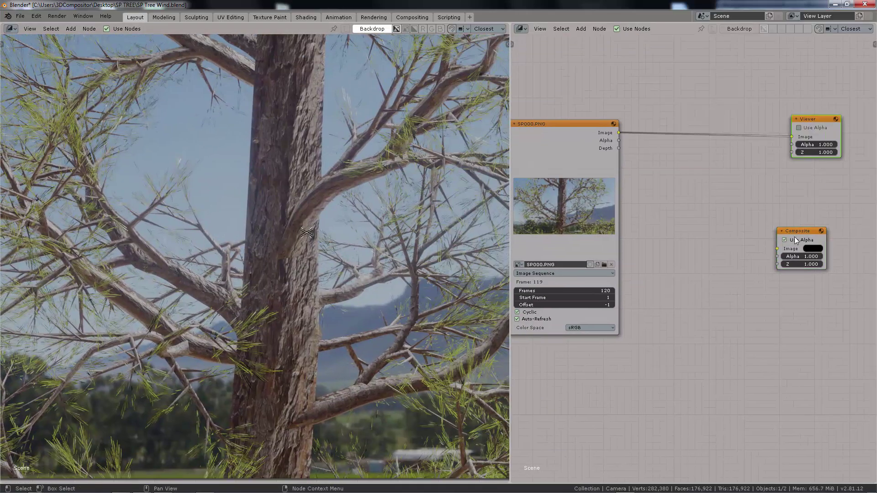
{"action": "left_click_drag", "start_coordinate": [797, 230], "coordinate": [810, 170]}
{"action": "middle_click_drag", "start_coordinate": [575, 147], "coordinate": [577, 152]}
{"action": "left_click_drag", "start_coordinate": [577, 153], "coordinate": [590, 145]}
{"action": "middle_click_drag", "start_coordinate": [713, 192], "coordinate": [683, 194]}
{"action": "left_click_drag", "start_coordinate": [786, 128], "coordinate": [759, 117]}
{"action": "left_click_drag", "start_coordinate": [566, 134], "coordinate": [595, 118]}
{"action": "left_click_drag", "start_coordinate": [756, 116], "coordinate": [779, 107]}
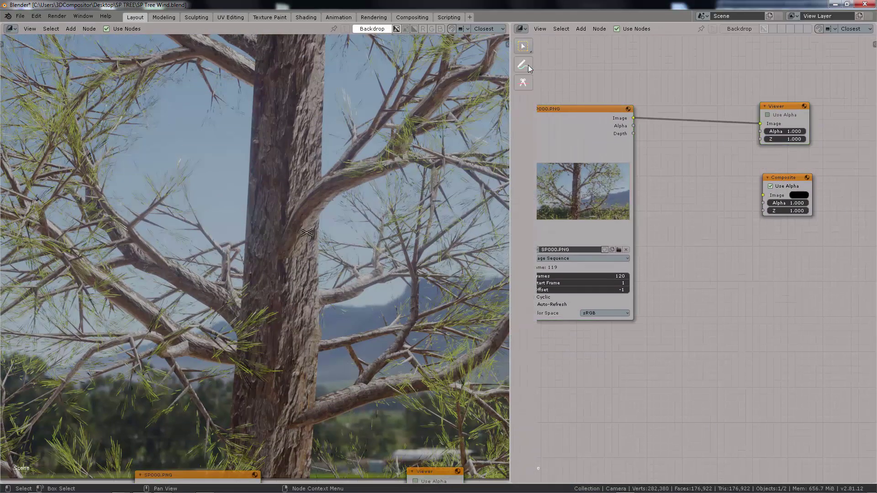
- Widen the node-editing Compositor and add a File Output node above the Viewer
{"action": "left_click_drag", "start_coordinate": [510, 79], "coordinate": [472, 79]}
{"action": "left_click", "coordinate": [559, 28]}
{"action": "left_click", "coordinate": [545, 29]}
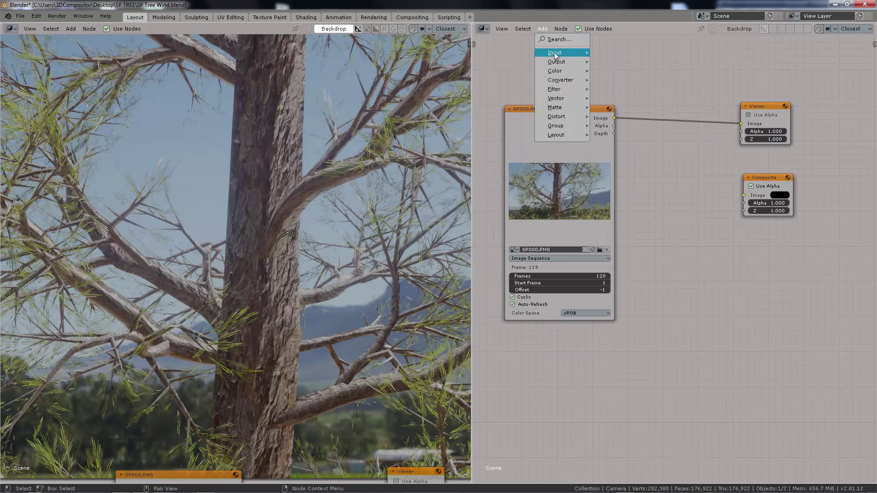
{"action": "mouse_move", "coordinate": [566, 62]}
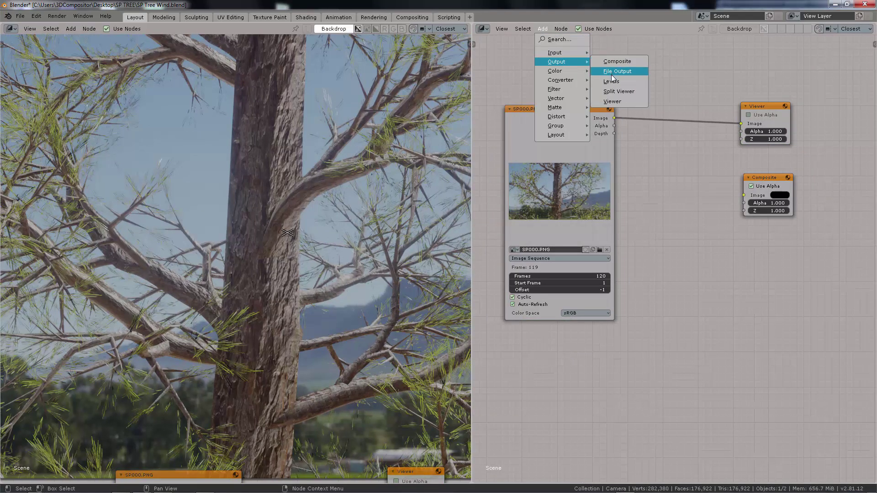
{"action": "left_click_drag", "start_coordinate": [768, 100], "coordinate": [807, 99]}
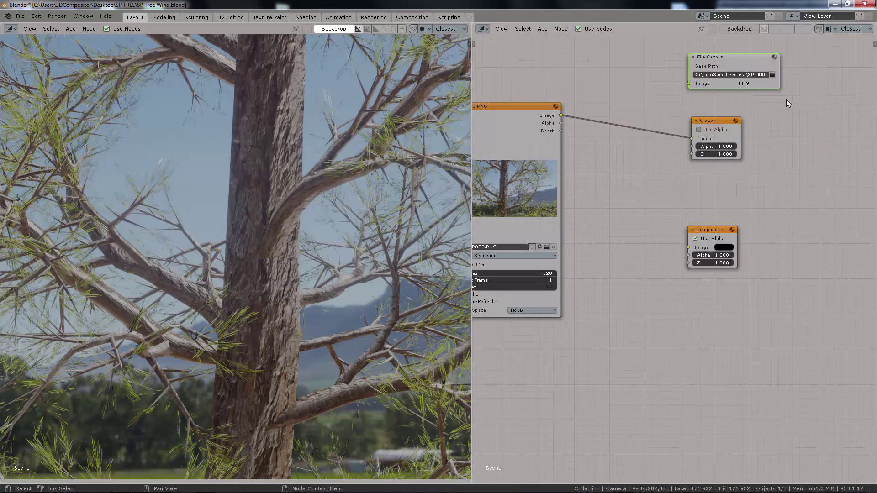
- Browse for the File Output node's base path and create a folder named Render inside C:\tmp\SpeedTreeTest
{"action": "left_click", "coordinate": [797, 75]}
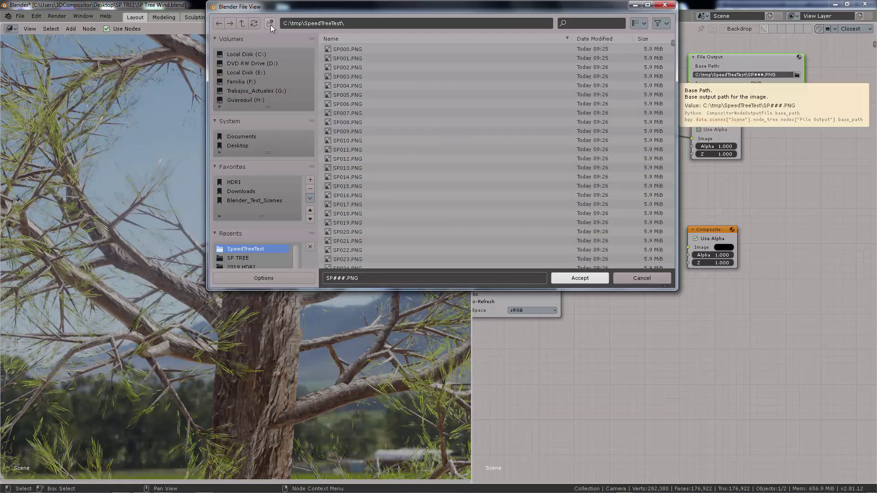
{"action": "left_click", "coordinate": [271, 24]}
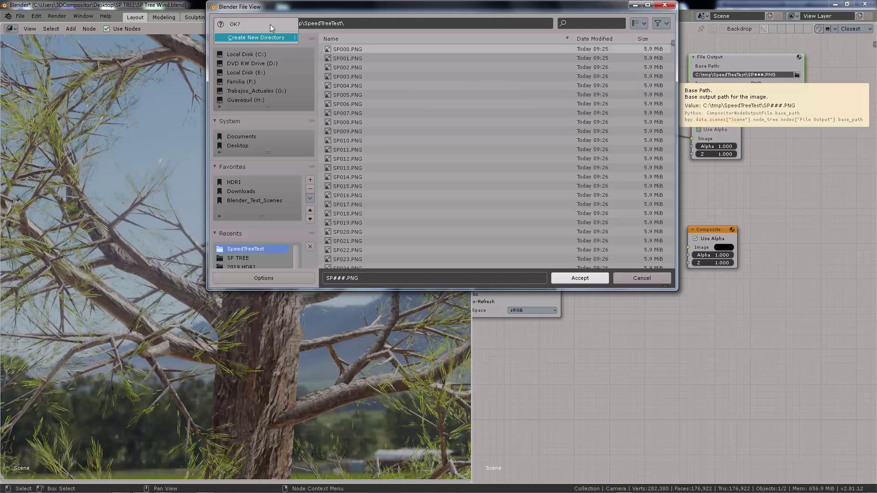
{"action": "left_click", "coordinate": [271, 39]}
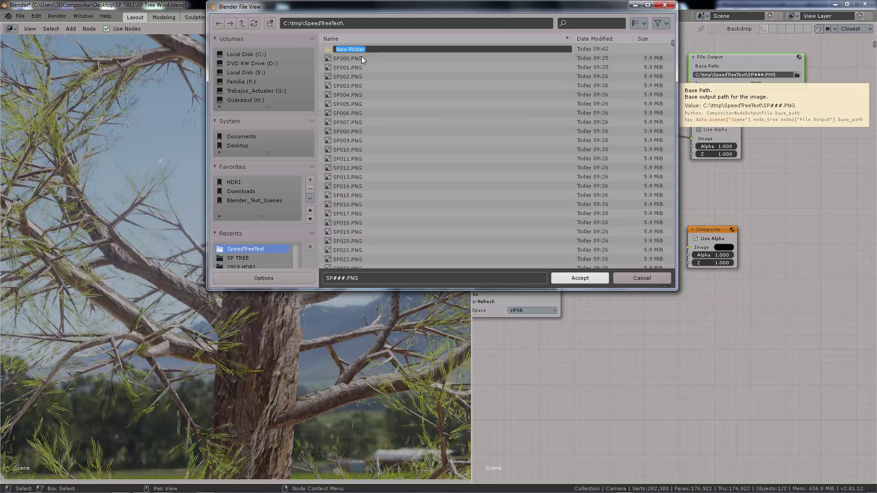
{"action": "type", "text": "Renmd"}
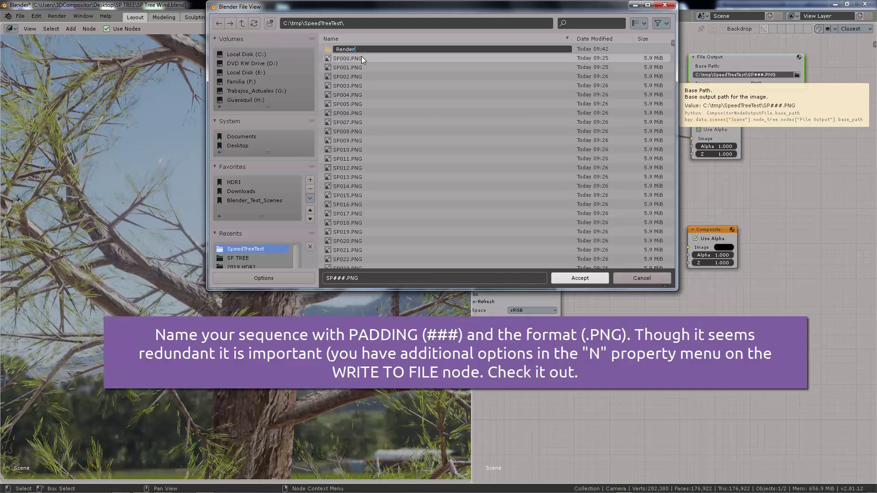
{"action": "key", "text": "Return"}
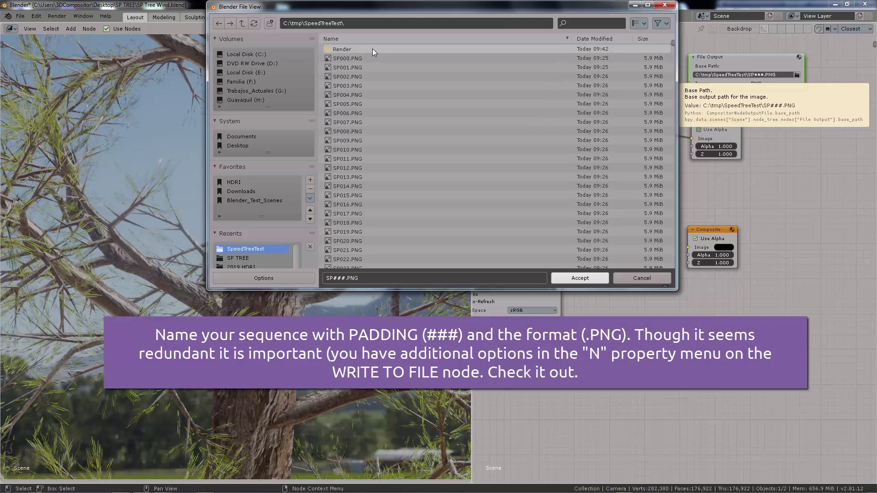
- Set the File Output base path to Post_CC_Tree###.PNG inside the Render folder
{"action": "left_click", "coordinate": [372, 49]}
{"action": "left_click", "coordinate": [343, 279]}
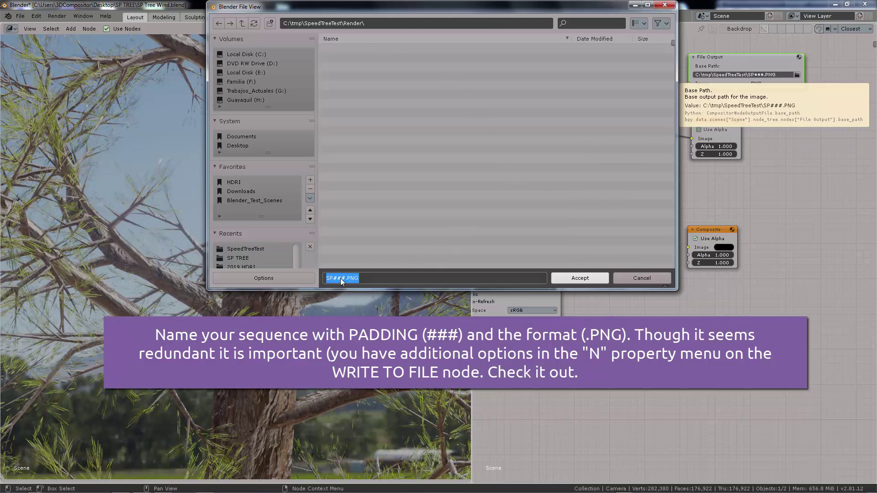
{"action": "left_click_drag", "start_coordinate": [334, 280], "coordinate": [321, 279]}
{"action": "type", "text": "Post_CC_Tree"}
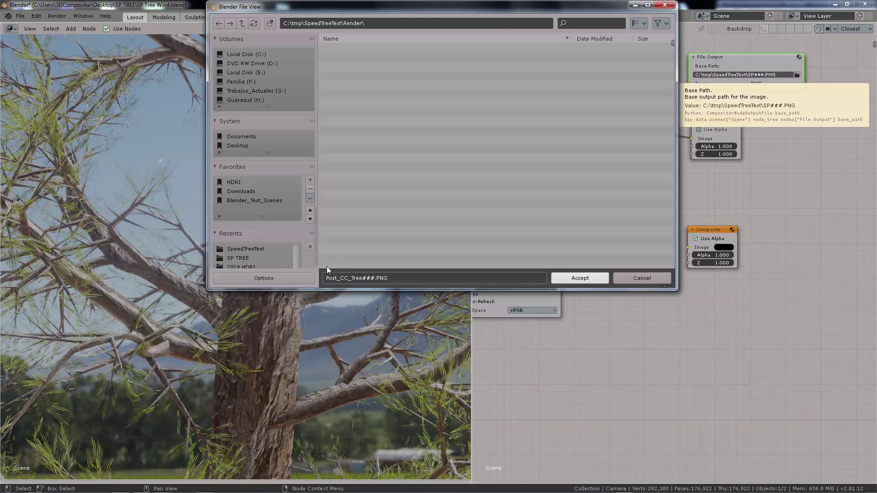
{"action": "left_click", "coordinate": [585, 279]}
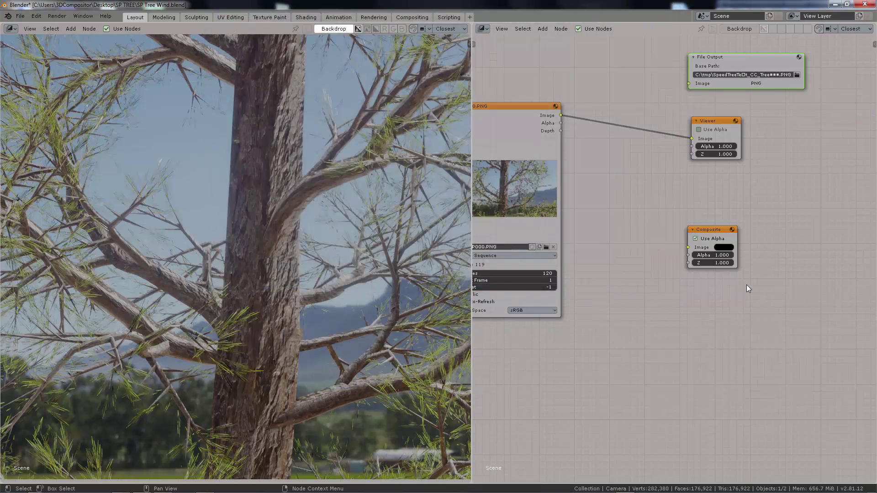
- Link the SP000.PNG node's Image output to the File Output node and reposition the output node
{"action": "left_click_drag", "start_coordinate": [561, 115], "coordinate": [613, 103]}
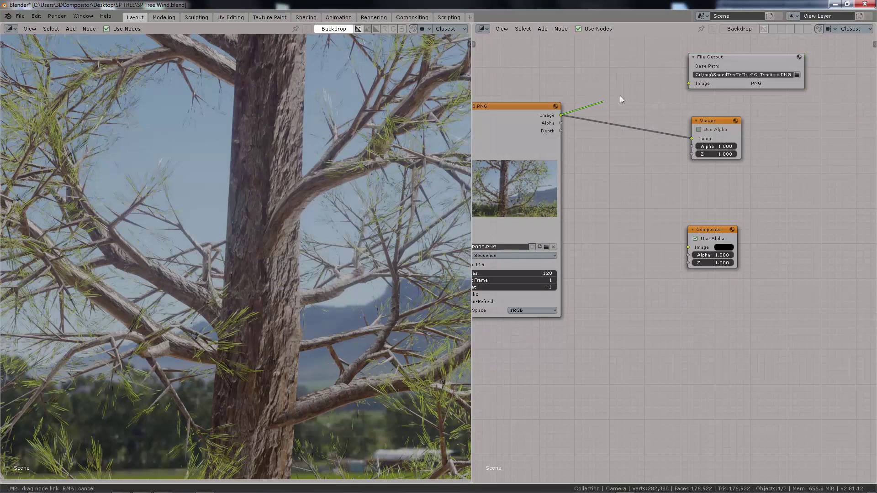
{"action": "left_click_drag", "start_coordinate": [671, 79], "coordinate": [689, 84]}
{"action": "mouse_move", "coordinate": [739, 58]}
{"action": "left_mouse_down"}
{"action": "mouse_move", "coordinate": [705, 66]}
{"action": "mouse_move", "coordinate": [733, 62]}
{"action": "mouse_move", "coordinate": [712, 75]}
{"action": "mouse_move", "coordinate": [727, 71]}
{"action": "left_mouse_up"}
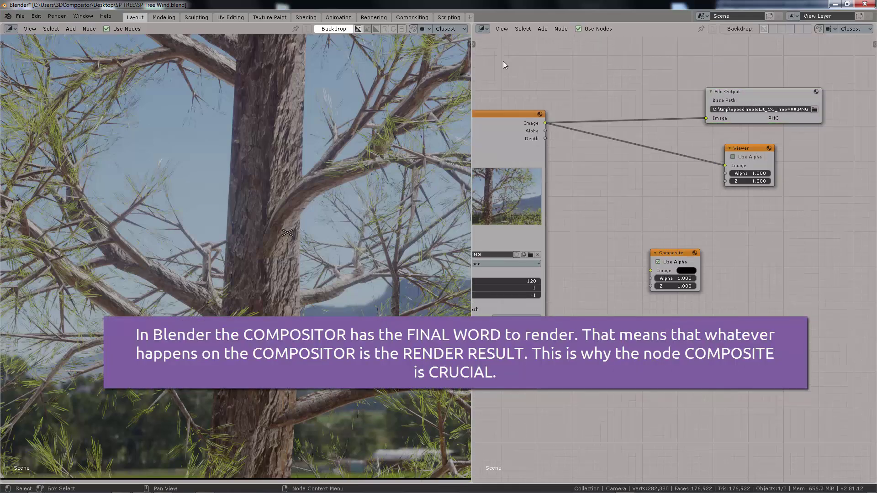
- Add a Color Balance node to the compositing tree
{"action": "left_click", "coordinate": [544, 29]}
{"action": "mouse_move", "coordinate": [566, 71]}
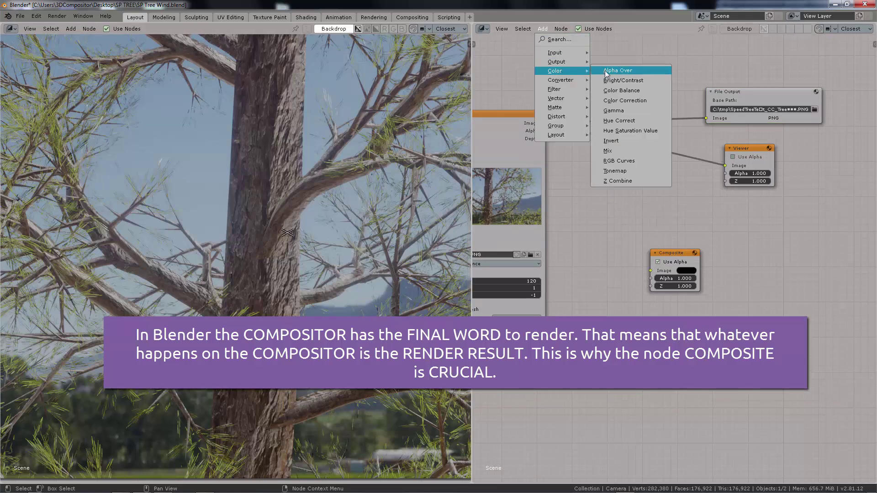
{"action": "left_click", "coordinate": [626, 90]}
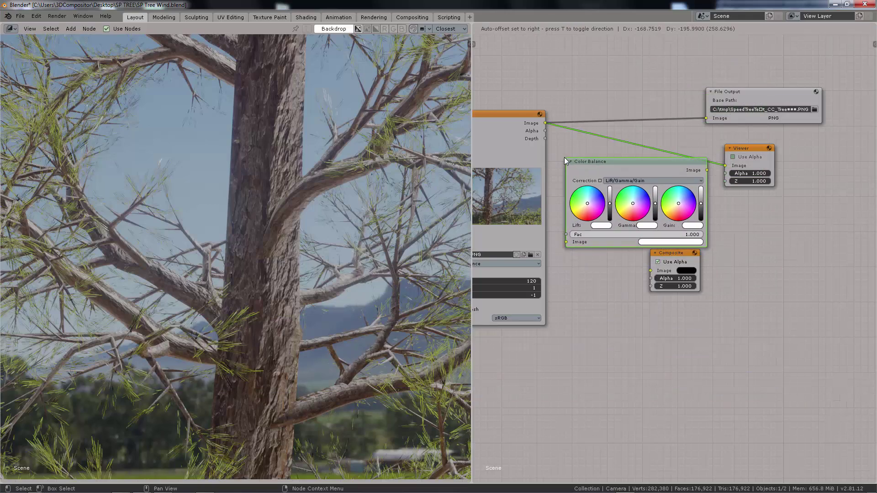
{"action": "left_click", "coordinate": [566, 303]}
- Place the Color Balance node after SP000.PNG and connect the sequence's Image output only to it
{"action": "left_click_drag", "start_coordinate": [691, 249], "coordinate": [764, 222]}
{"action": "left_click_drag", "start_coordinate": [662, 304], "coordinate": [647, 207]}
{"action": "scroll", "coordinate": [682, 204], "scroll_direction": "up", "scroll_amount": 2}
{"action": "middle_click_drag", "start_coordinate": [708, 181], "coordinate": [731, 206]}
{"action": "middle_click_drag", "start_coordinate": [624, 201], "coordinate": [741, 178]}
{"action": "left_click_drag", "start_coordinate": [604, 150], "coordinate": [573, 159]}
{"action": "left_click_drag", "start_coordinate": [696, 224], "coordinate": [669, 119]}
{"action": "left_click_drag", "start_coordinate": [624, 142], "coordinate": [650, 215]}
{"action": "middle_click_drag", "start_coordinate": [692, 80], "coordinate": [601, 80]}
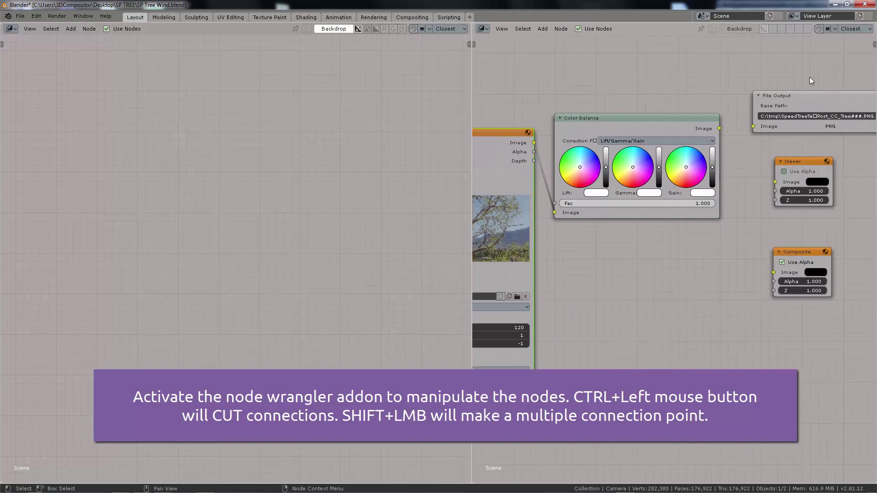
- Link the Color Balance output to the File Output and Viewer nodes, and line up the output nodes
{"action": "middle_click_drag", "start_coordinate": [810, 77], "coordinate": [661, 89]}
{"action": "left_click_drag", "start_coordinate": [670, 111], "coordinate": [718, 100]}
{"action": "left_click_drag", "start_coordinate": [651, 173], "coordinate": [692, 160]}
{"action": "left_click_drag", "start_coordinate": [570, 140], "coordinate": [666, 180]}
{"action": "left_click_drag", "start_coordinate": [653, 264], "coordinate": [706, 222]}
{"action": "left_click_drag", "start_coordinate": [570, 139], "coordinate": [650, 125]}
{"action": "middle_click_drag", "start_coordinate": [627, 172], "coordinate": [728, 190]}
{"action": "scroll", "coordinate": [725, 251], "scroll_direction": "down", "scroll_amount": 1}
{"action": "scroll", "coordinate": [718, 244], "scroll_direction": "down", "scroll_amount": 1}
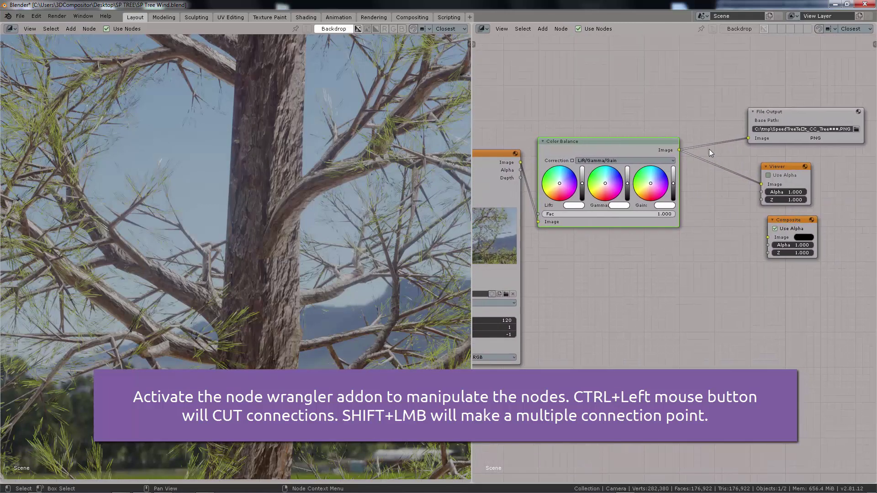
- Cut the Color Balance link to the Viewer and add a reroute point on the File Output link
{"action": "mouse_move", "coordinate": [711, 205]}
{"action": "left_mouse_down", "text": "ctrl"}
{"action": "mouse_move", "coordinate": [718, 142]}
{"action": "mouse_move", "coordinate": [679, 150]}
{"action": "left_mouse_up", "text": "ctrl"}
{"action": "right_click_drag", "start_coordinate": [706, 122], "coordinate": [713, 184], "text": "shift"}
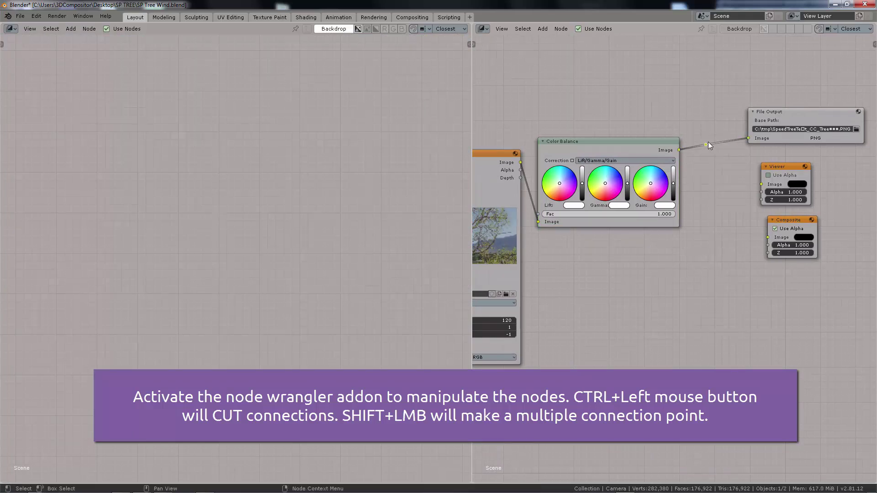
{"action": "mouse_move", "coordinate": [707, 145]}
{"action": "left_mouse_down"}
{"action": "mouse_move", "coordinate": [716, 154]}
{"action": "mouse_move", "coordinate": [705, 144]}
{"action": "left_mouse_up"}
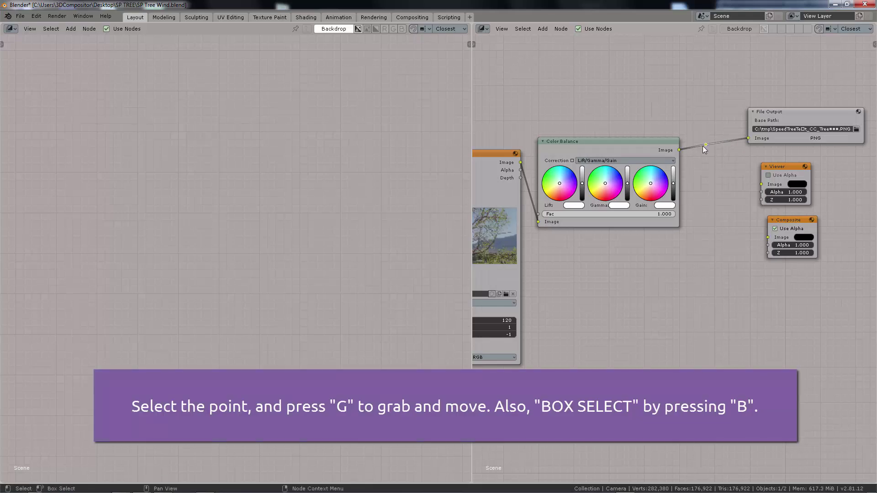
- Move the reroute point closer to the output nodes and cut its link from Color Balance
{"action": "key", "text": "g"}
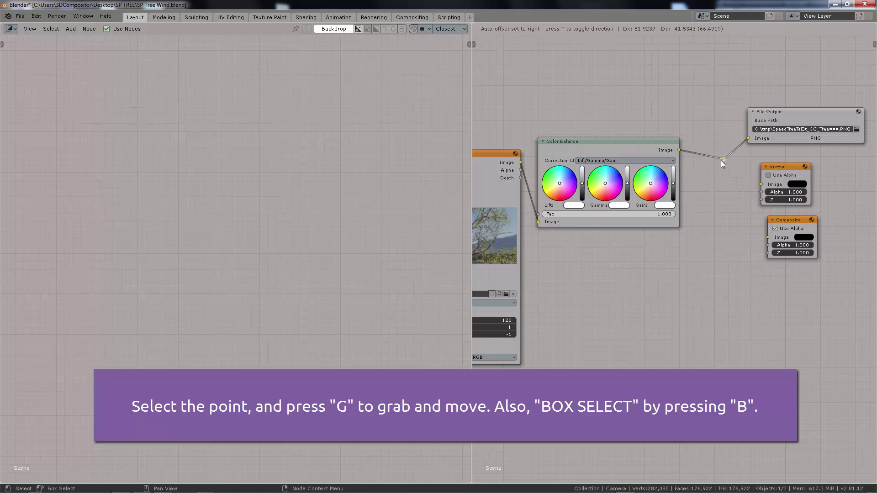
{"action": "left_click", "coordinate": [725, 149]}
{"action": "right_click_drag", "start_coordinate": [695, 140], "coordinate": [698, 176], "text": "ctrl"}
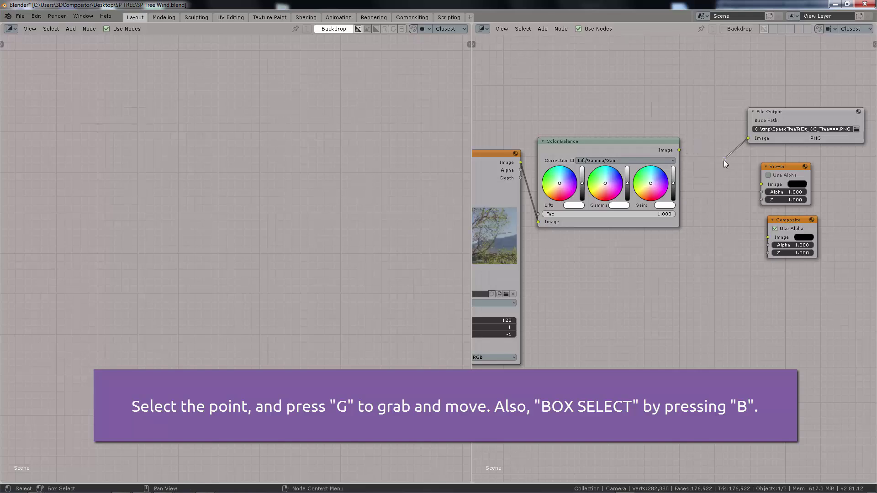
- Link the reroute point to the Viewer and Composite nodes and collapse both nodes
{"action": "scroll", "coordinate": [791, 231], "scroll_direction": "up", "scroll_amount": 2}
{"action": "left_click_drag", "start_coordinate": [713, 146], "coordinate": [764, 238]}
{"action": "left_click_drag", "start_coordinate": [789, 217], "coordinate": [774, 167]}
{"action": "left_click", "coordinate": [762, 155]}
{"action": "left_click", "coordinate": [761, 209]}
{"action": "left_click_drag", "start_coordinate": [777, 91], "coordinate": [780, 92]}
{"action": "middle_click_drag", "start_coordinate": [656, 101], "coordinate": [736, 111]}
{"action": "scroll", "coordinate": [736, 111], "scroll_direction": "down", "scroll_amount": 2}
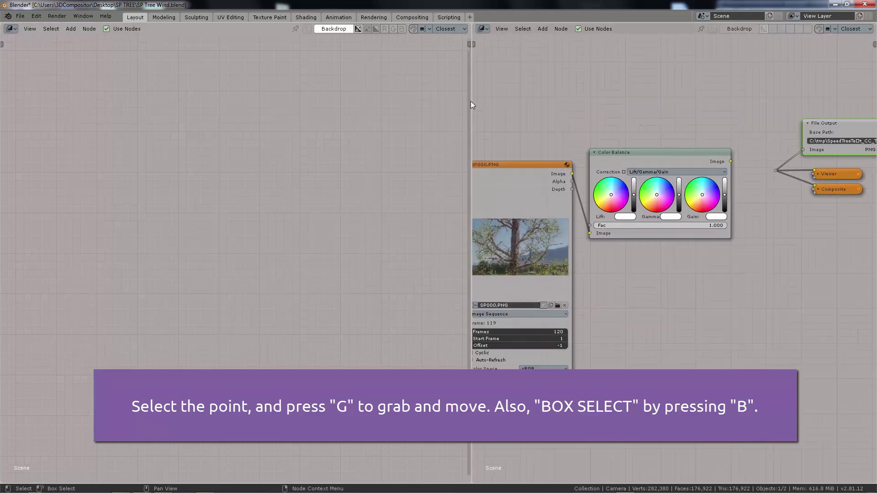
- Widen the node editor slightly and link the Color Balance output to the reroute point
{"action": "left_click_drag", "start_coordinate": [473, 102], "coordinate": [454, 102]}
{"action": "middle_click_drag", "start_coordinate": [511, 125], "coordinate": [520, 133]}
{"action": "left_click_drag", "start_coordinate": [518, 191], "coordinate": [521, 174]}
{"action": "left_click_drag", "start_coordinate": [653, 169], "coordinate": [663, 155]}
{"action": "scroll", "coordinate": [740, 149], "scroll_direction": "up", "scroll_amount": 1}
{"action": "middle_click_drag", "start_coordinate": [739, 149], "coordinate": [725, 147]}
{"action": "left_click_drag", "start_coordinate": [726, 153], "coordinate": [767, 181]}
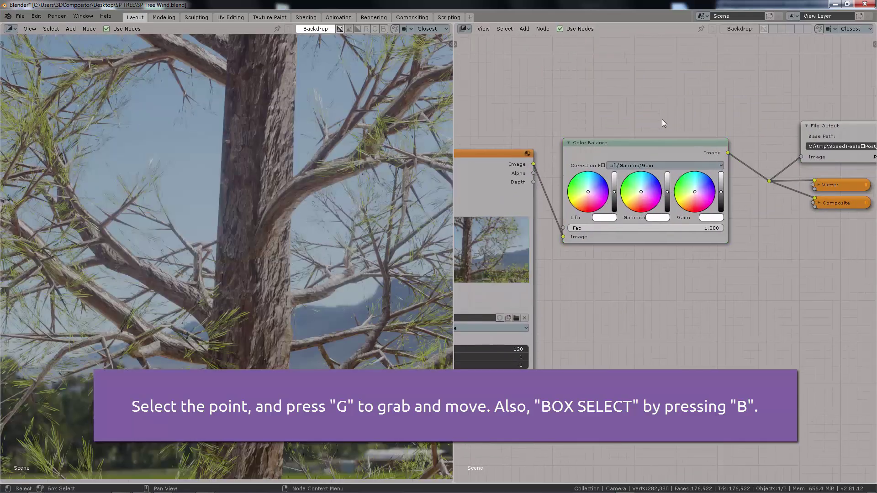
- Choose Lift/Gamma/Gain as the Color Balance node's correction formula
{"action": "middle_click_drag", "start_coordinate": [643, 119], "coordinate": [673, 120]}
{"action": "scroll", "coordinate": [610, 133], "scroll_direction": "down", "scroll_amount": 1}
{"action": "middle_click_drag", "start_coordinate": [611, 133], "coordinate": [601, 120]}
{"action": "scroll", "coordinate": [613, 117], "scroll_direction": "up", "scroll_amount": 1}
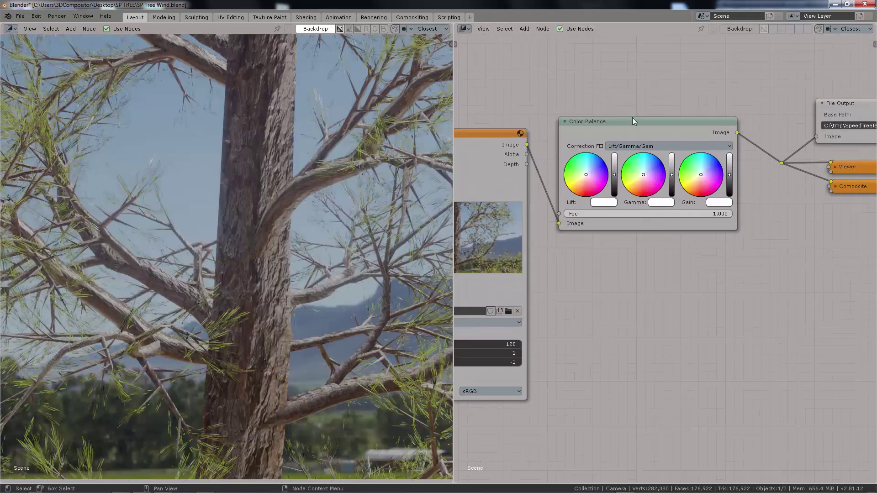
{"action": "left_click", "coordinate": [644, 144]}
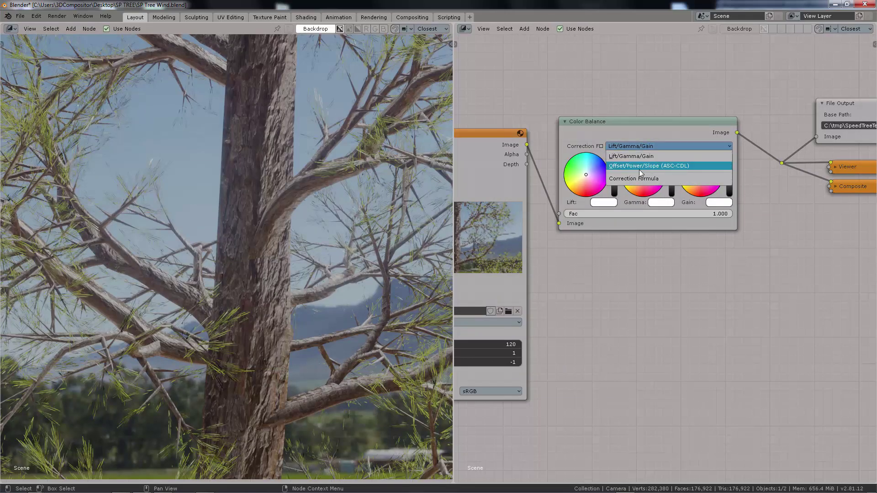
{"action": "left_click", "coordinate": [642, 160]}
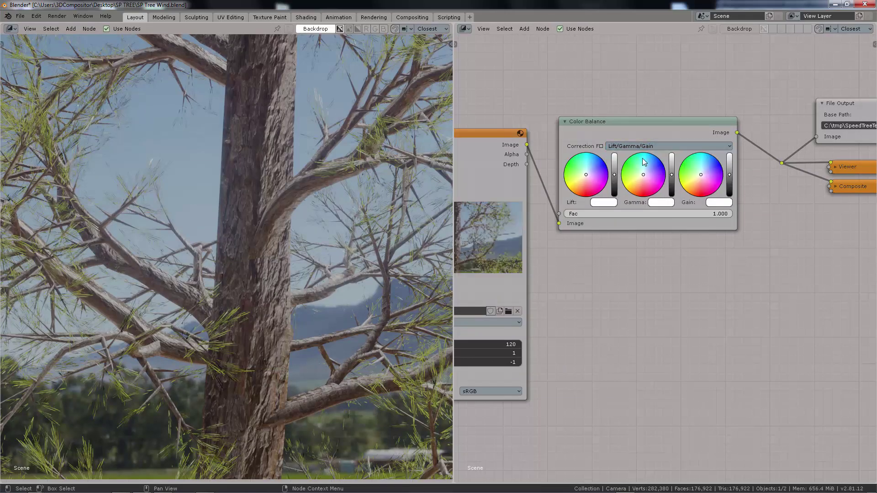
{"action": "middle_click_drag", "start_coordinate": [606, 181], "coordinate": [660, 189]}
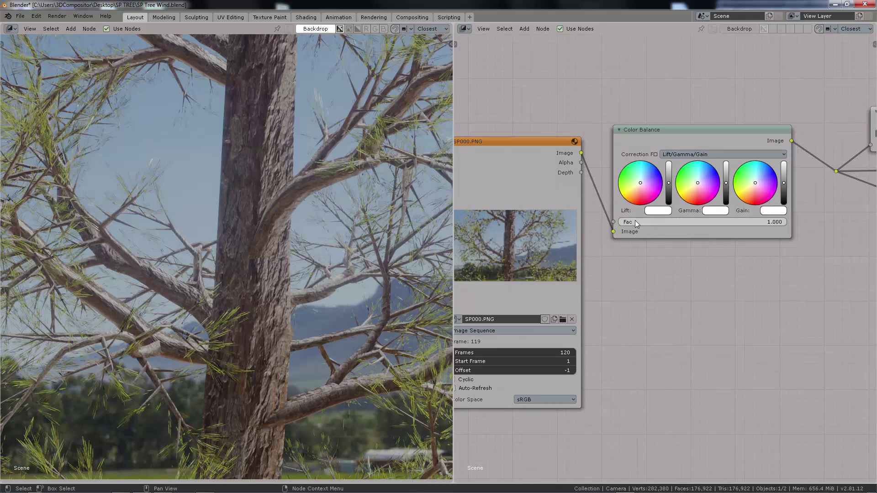
- Shift the Color Balance lift slightly toward violet, the gamma toward green and the gain toward yellow
{"action": "left_click", "coordinate": [645, 183]}
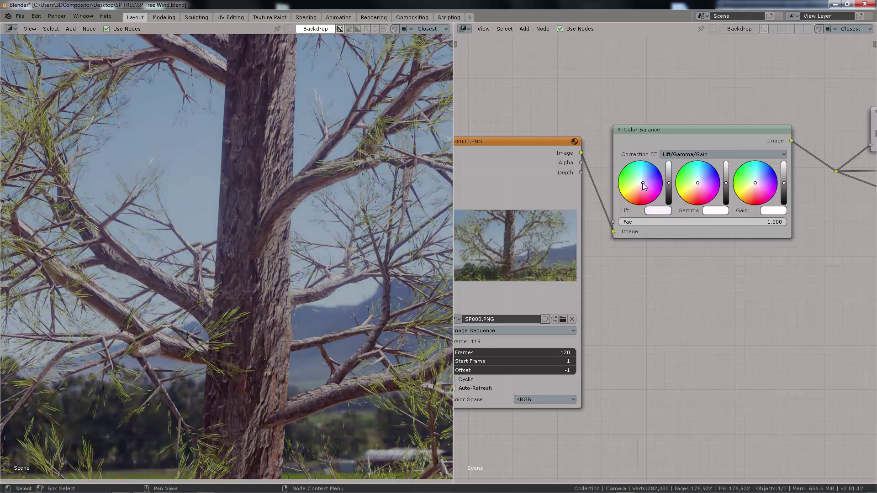
{"action": "left_click", "coordinate": [694, 180]}
{"action": "left_click_drag", "start_coordinate": [754, 184], "coordinate": [746, 193]}
{"action": "left_click", "coordinate": [714, 210]}
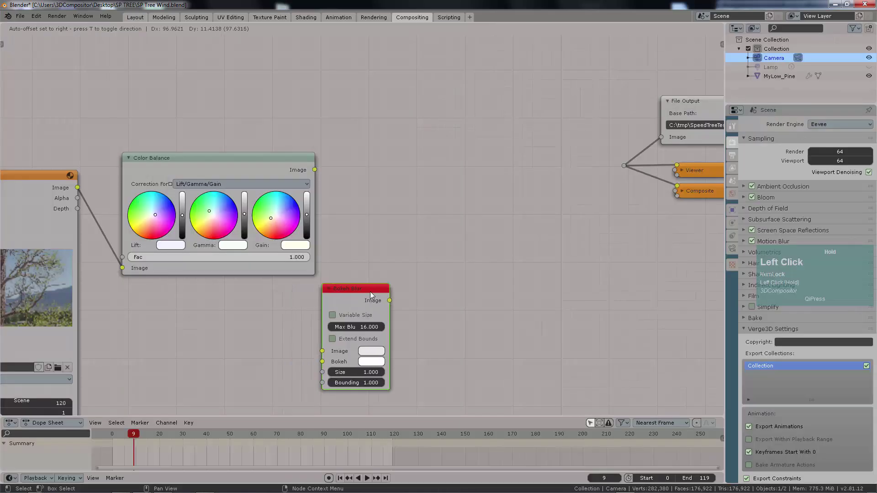
- Insert the Bokeh Blur node between Color Balance and the reroute point
{"action": "left_click_drag", "start_coordinate": [370, 291], "coordinate": [412, 156]}
{"action": "middle_click_drag", "start_coordinate": [318, 169], "coordinate": [256, 158]}
{"action": "left_click_drag", "start_coordinate": [253, 157], "coordinate": [327, 193]}
{"action": "left_click_drag", "start_coordinate": [394, 143], "coordinate": [562, 152]}
- Add a Bokeh Image node feeding the blur's Bokeh input, and set the blur's Max Blur to 3 and Size to 0.1
{"action": "key", "text": "shift+a"}
{"action": "left_click", "coordinate": [345, 270]}
{"action": "type", "text": "boke"}
{"action": "key", "text": "Return"}
{"action": "left_click", "coordinate": [273, 294]}
{"action": "left_click_drag", "start_coordinate": [273, 295], "coordinate": [336, 207]}
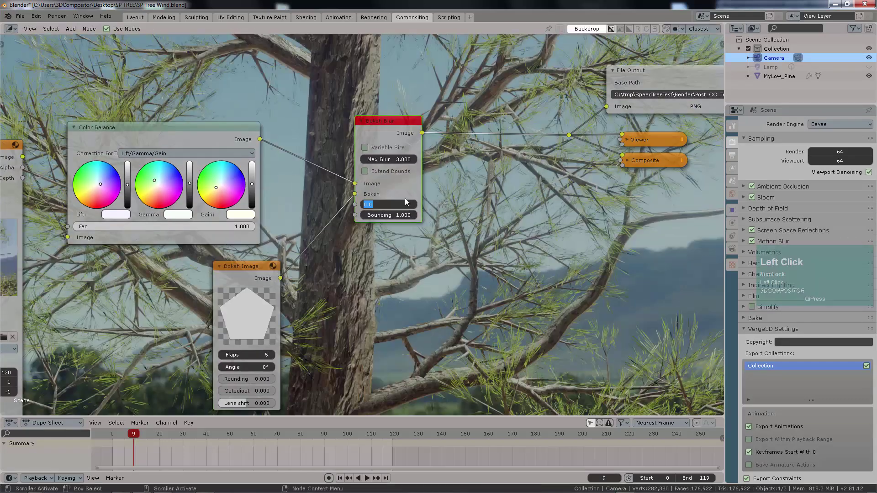
{"action": "left_click", "coordinate": [397, 204]}
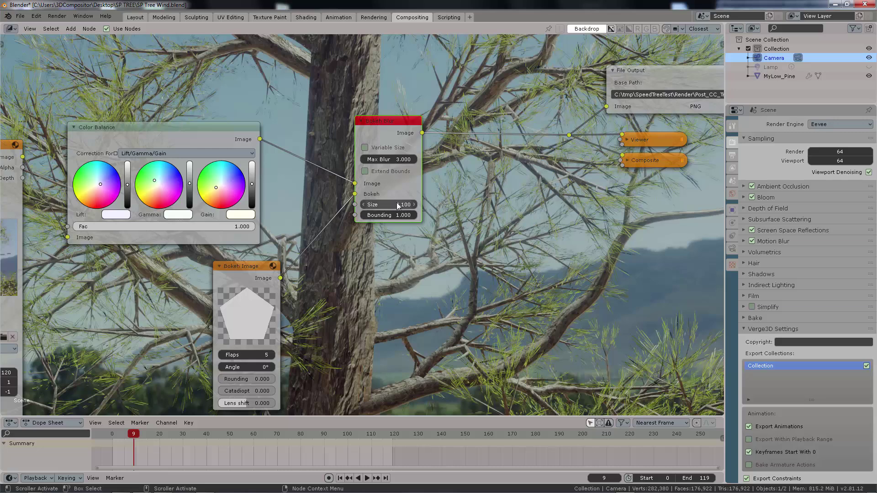
- Set the Bokeh Blur node's Size to 0.2 and its Max Blur to 2
{"action": "type", "text": "1"}
{"action": "key", "text": "Return"}
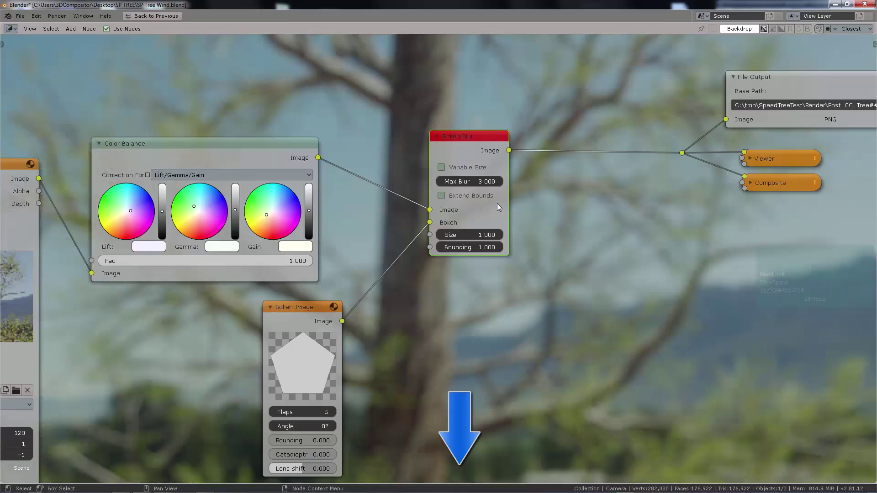
{"action": "left_click", "coordinate": [475, 235]}
{"action": "type", "text": "0.2"}
{"action": "key", "text": "Return"}
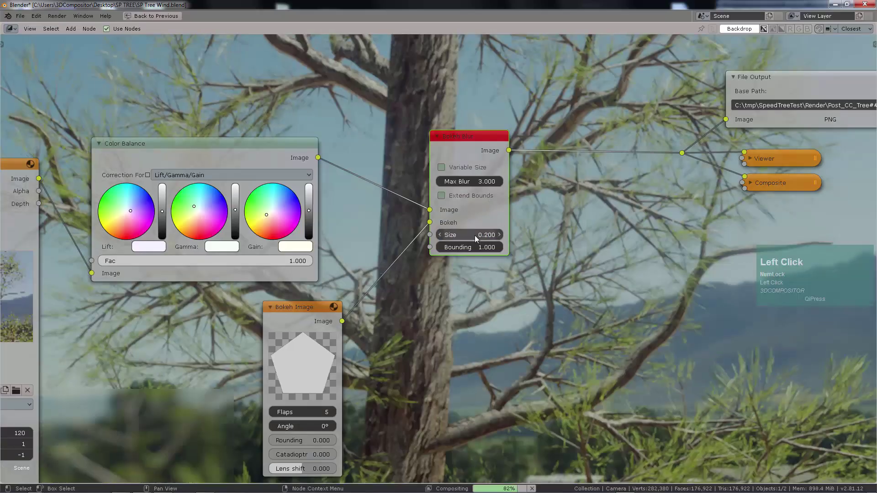
{"action": "left_click", "coordinate": [486, 181]}
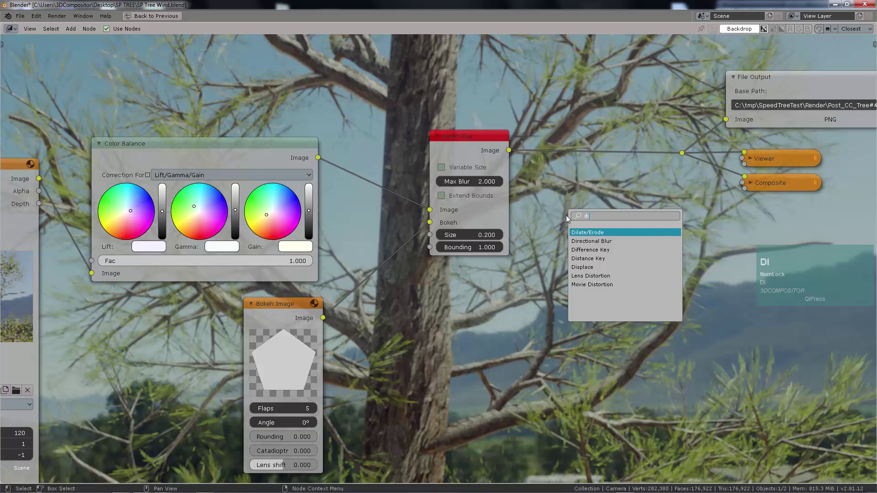
- Add a Lens Distortion node and insert it between the Bokeh Blur and the reroute point
{"action": "key", "text": "Down"}
{"action": "key", "text": "Down"}
{"action": "key", "text": "Down"}
{"action": "key", "text": "Down"}
{"action": "key", "text": "Down"}
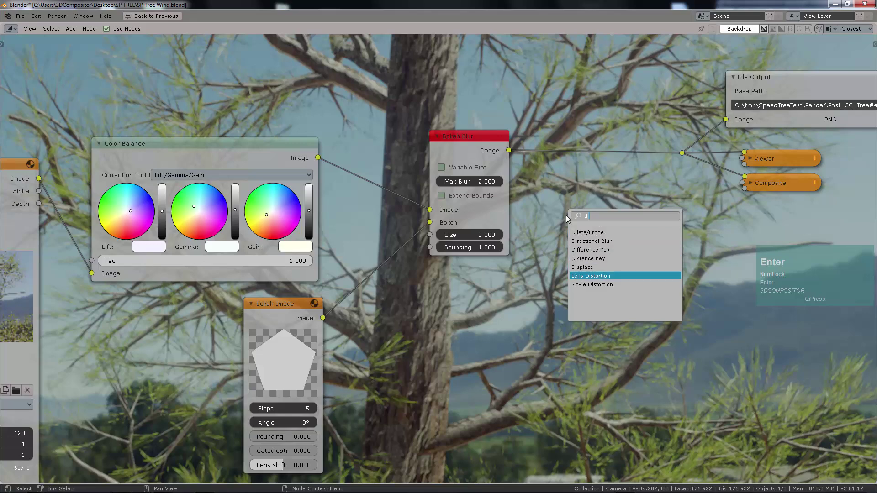
{"action": "key", "text": "Return"}
{"action": "left_click", "coordinate": [570, 213]}
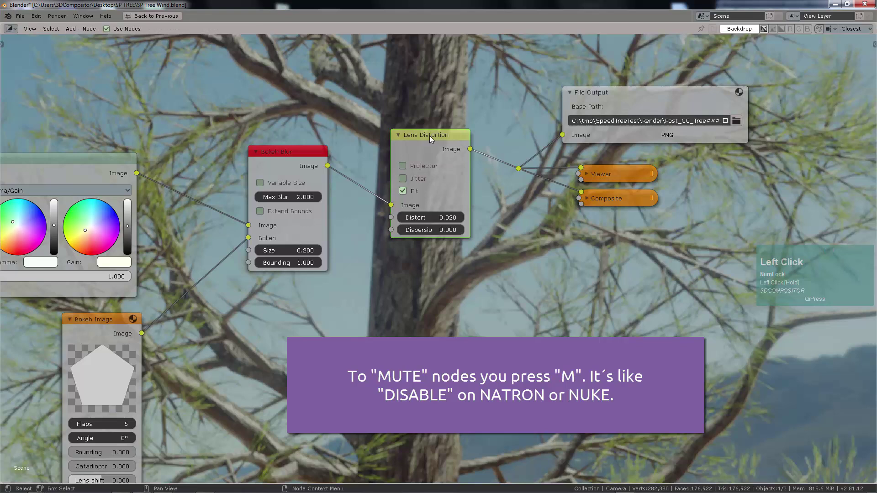
- Mute the Lens Distortion node to compare the image without it, and unmute it again
{"action": "key", "text": "m"}
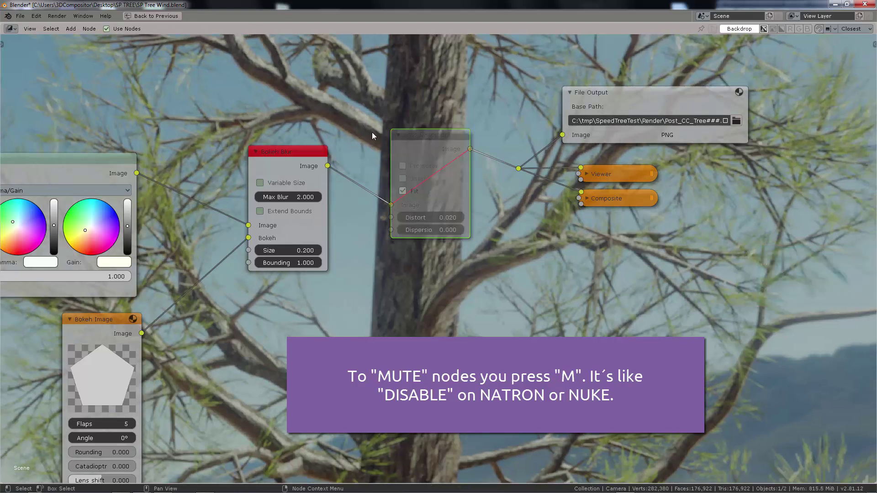
{"action": "left_click", "coordinate": [426, 138]}
{"action": "key", "text": "m"}
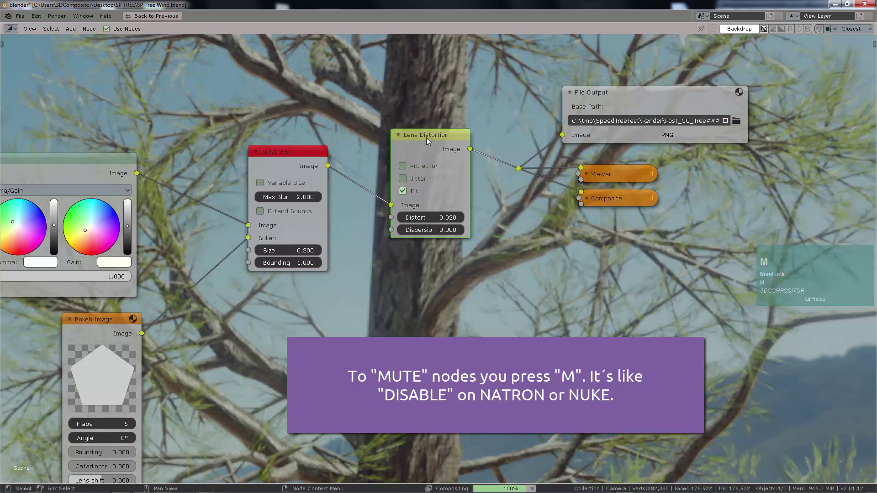
- Try Dispersion values of 1 and 0.2 on the Lens Distortion node
{"action": "left_click", "coordinate": [425, 230]}
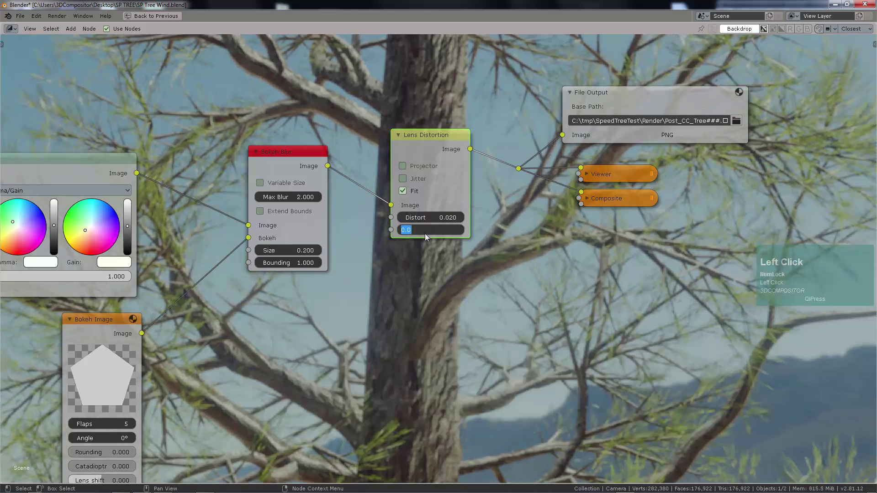
{"action": "type", "text": "1"}
{"action": "key", "text": "Return"}
{"action": "left_click", "coordinate": [439, 231]}
{"action": "type", "text": "0.2"}
{"action": "key", "text": "Return"}
- Set the Lens Distortion node's Dispersion to 0.05 and its Distort to 0.01
{"action": "left_click", "coordinate": [443, 231]}
{"action": "key", "text": "BackSpace"}
{"action": "type", "text": "0.05"}
{"action": "key", "text": "Return"}
{"action": "left_click", "coordinate": [430, 219]}
{"action": "type", "text": "0.01"}
{"action": "key", "text": "Return"}
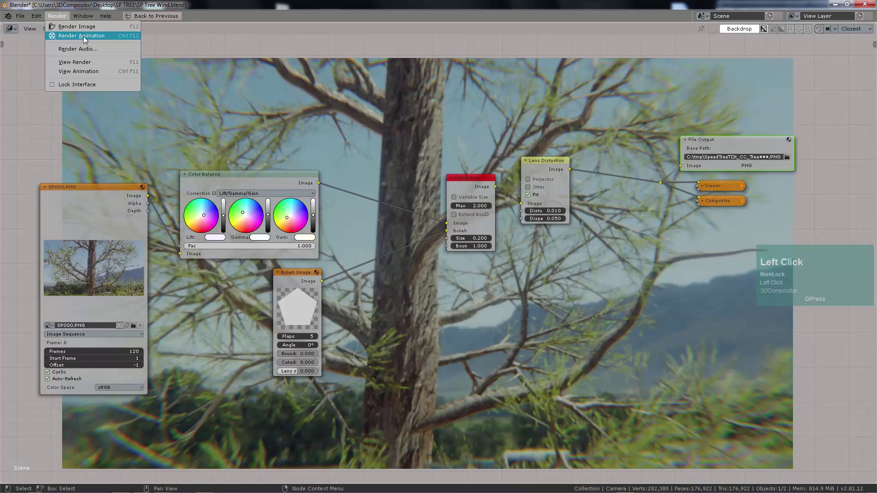
- Show the File Output node's properties and rename its Image input to "Image Composition"
{"action": "key", "text": "n"}
{"action": "left_click_drag", "start_coordinate": [701, 143], "coordinate": [698, 132]}
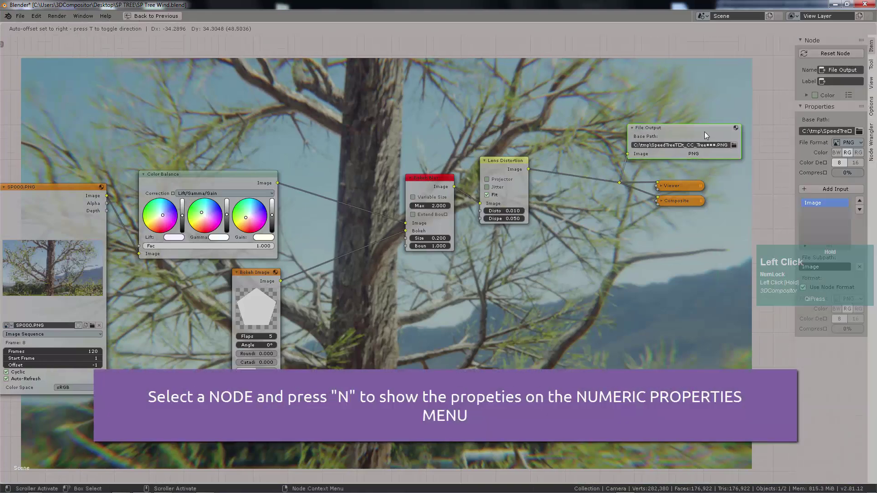
{"action": "left_click_drag", "start_coordinate": [796, 91], "coordinate": [738, 91]}
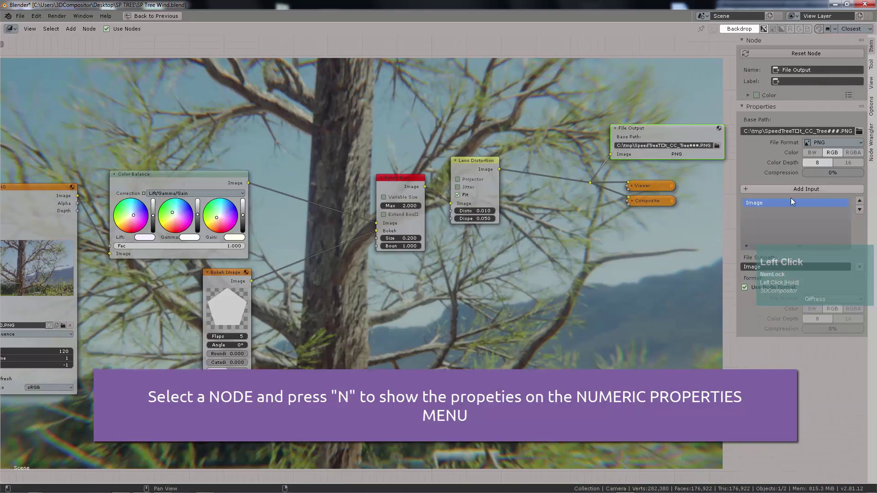
{"action": "double_click", "coordinate": [758, 202]}
{"action": "type", "text": "Image Composition"}
{"action": "key", "text": "Return"}
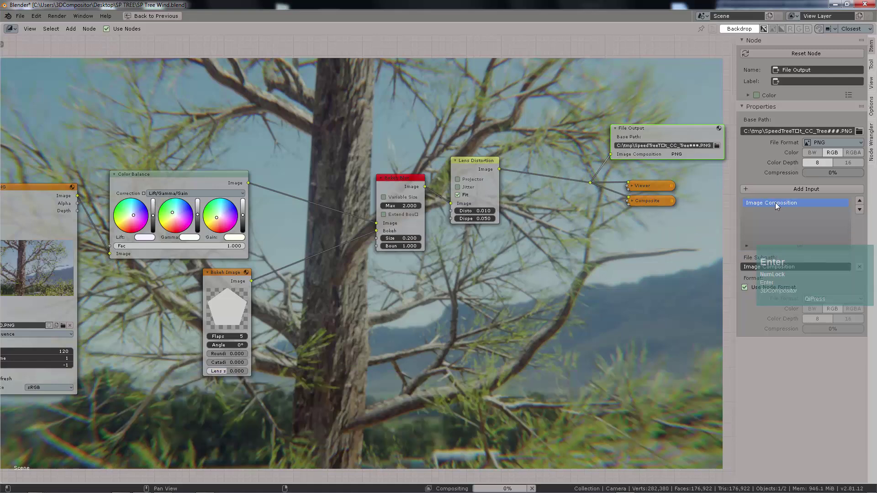
{"action": "left_click", "coordinate": [871, 141]}
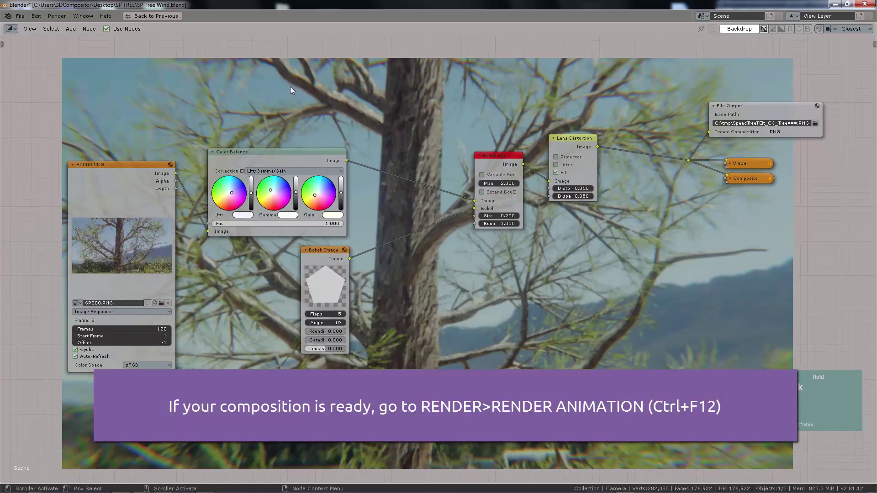
{"action": "middle_click_drag", "start_coordinate": [293, 97], "coordinate": [300, 98]}
{"action": "left_click", "coordinate": [57, 16]}
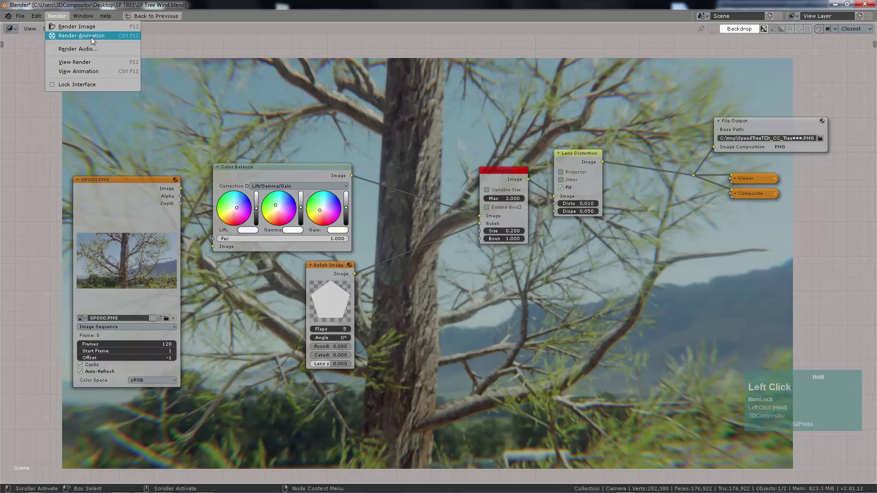
{"action": "left_click", "coordinate": [158, 64]}
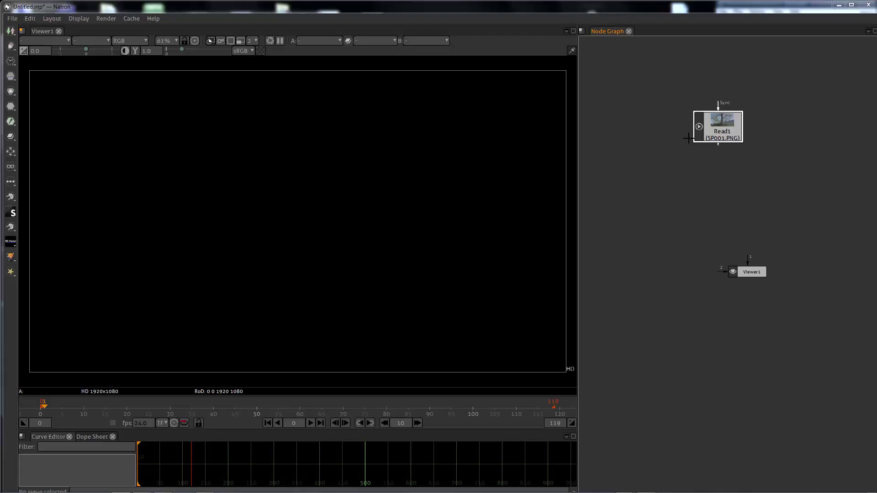
- In Natron, rearrange the Read1 and Viewer1 nodes, connect the read image to the viewer, and adjust the viewer gain
{"action": "left_click_drag", "start_coordinate": [726, 129], "coordinate": [754, 190]}
{"action": "left_click_drag", "start_coordinate": [750, 272], "coordinate": [680, 195]}
{"action": "scroll", "coordinate": [711, 172], "scroll_direction": "up", "scroll_amount": 4}
{"action": "left_click_drag", "start_coordinate": [802, 179], "coordinate": [793, 209]}
{"action": "scroll", "coordinate": [711, 187], "scroll_direction": "down", "scroll_amount": 2}
{"action": "mouse_move", "coordinate": [86, 49]}
{"action": "left_mouse_down"}
{"action": "mouse_move", "coordinate": [95, 44]}
{"action": "mouse_move", "coordinate": [88, 49]}
{"action": "left_mouse_up"}
- Add a Grade node to the tree image and set its Offset to about -0.014 and Gamma to 1.13
{"action": "key", "text": "g"}
{"action": "left_click_drag", "start_coordinate": [415, 194], "coordinate": [563, 353]}
{"action": "left_click_drag", "start_coordinate": [369, 154], "coordinate": [640, 120]}
{"action": "left_click", "coordinate": [604, 231]}
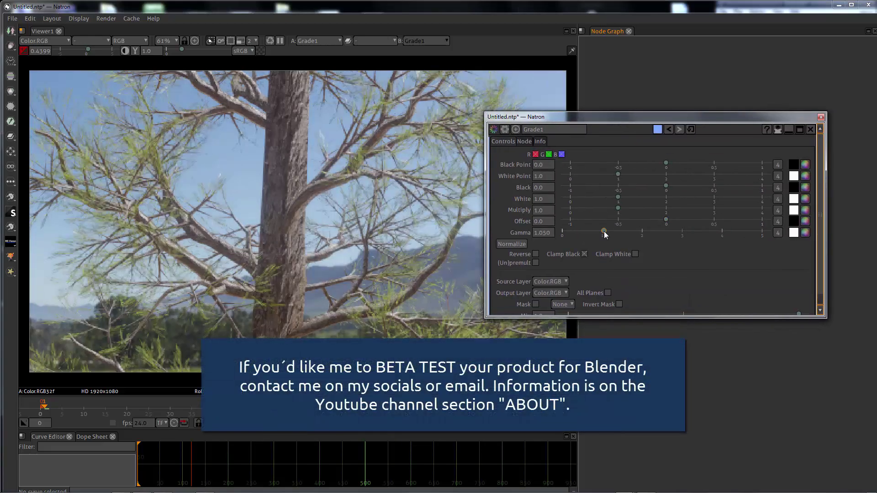
{"action": "left_click", "coordinate": [660, 219]}
{"action": "left_click_drag", "start_coordinate": [660, 218], "coordinate": [664, 220]}
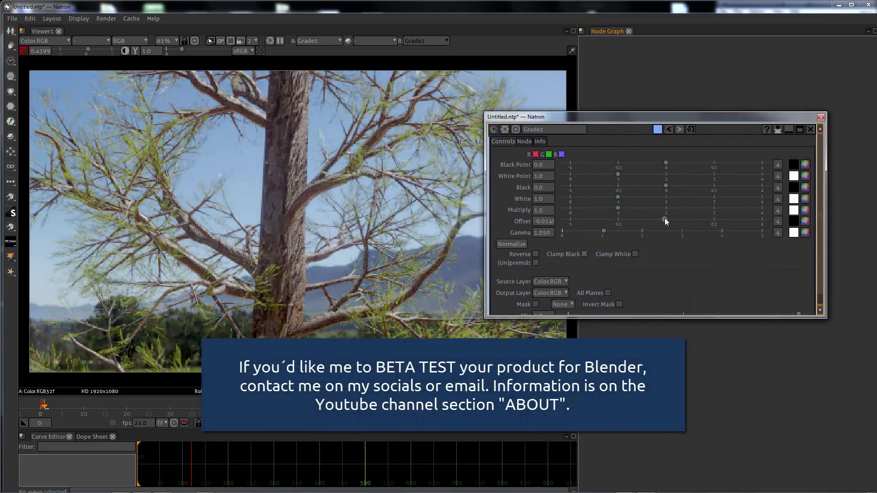
{"action": "left_click", "coordinate": [607, 231]}
{"action": "scroll", "coordinate": [709, 166], "scroll_direction": "down", "scroll_amount": 1}
{"action": "scroll", "coordinate": [709, 166], "scroll_direction": "up", "scroll_amount": 1}
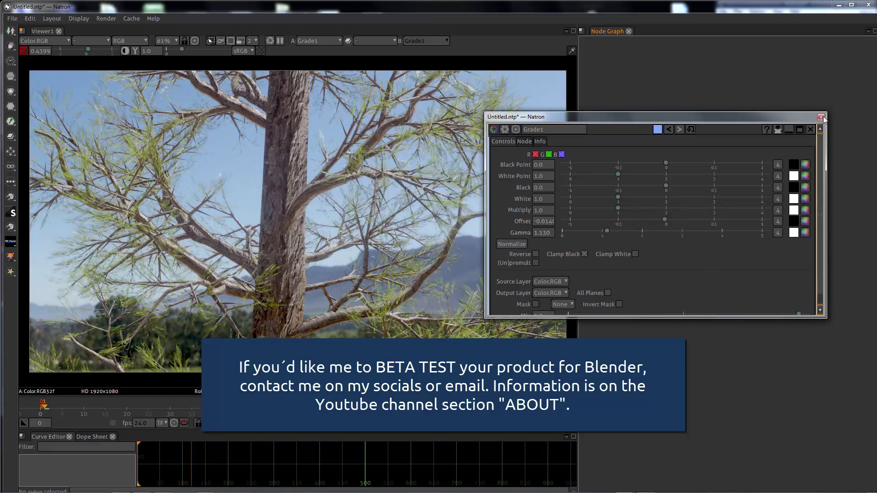
- Close the Grade node's settings, rearrange the node graph, and reopen the Grade1 settings beside the viewer image
{"action": "left_click", "coordinate": [821, 118]}
{"action": "left_click_drag", "start_coordinate": [653, 186], "coordinate": [624, 163]}
{"action": "left_click_drag", "start_coordinate": [648, 239], "coordinate": [644, 232]}
{"action": "double_click", "coordinate": [644, 231]}
{"action": "left_click_drag", "start_coordinate": [316, 154], "coordinate": [637, 139]}
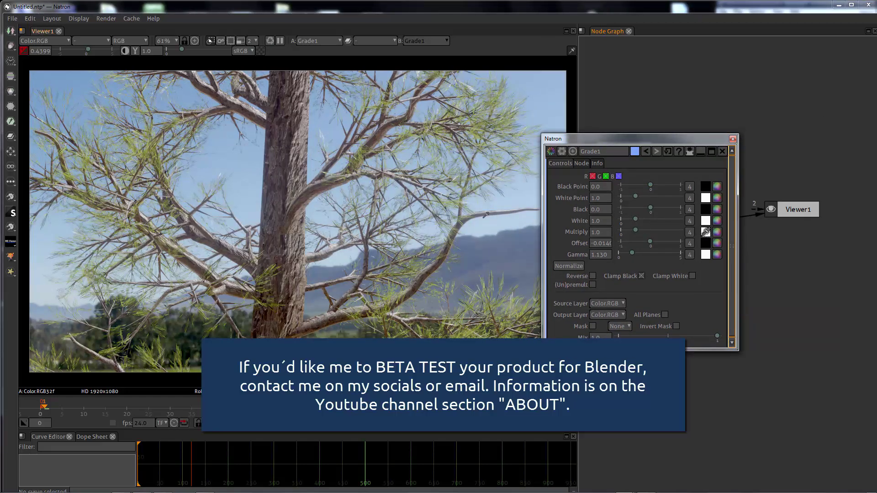
- Tint the Grade1 Multiply colour pale blue, about 0.791 red, 0.806 green and 1.0 blue
{"action": "left_click", "coordinate": [717, 232]}
{"action": "left_click", "coordinate": [676, 223]}
{"action": "left_click_drag", "start_coordinate": [675, 222], "coordinate": [675, 243]}
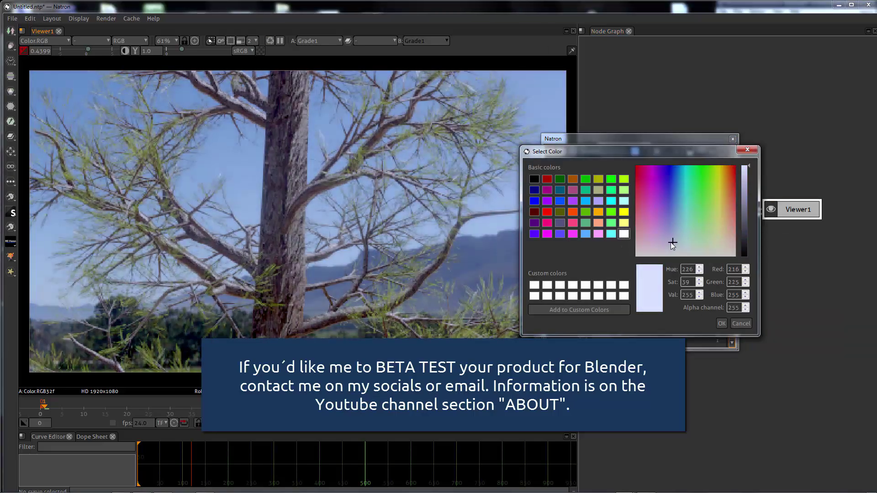
{"action": "left_click", "coordinate": [741, 323]}
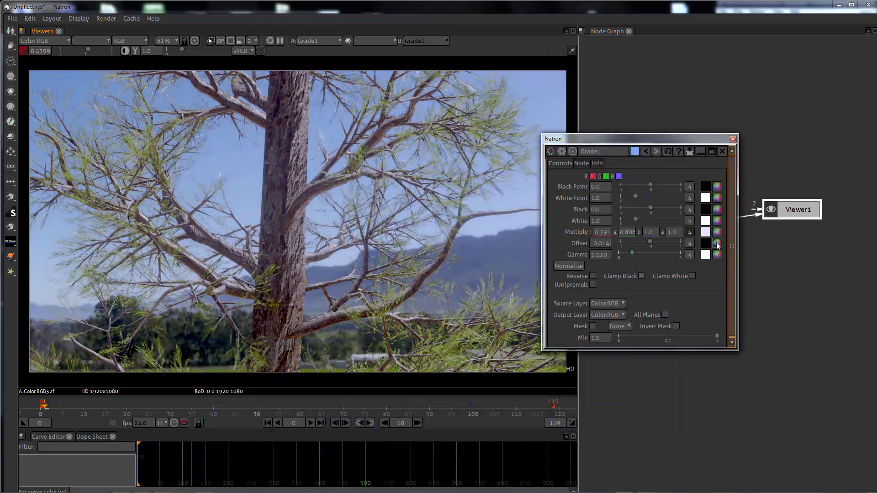
- Lower the brightness of the Grade1 Offset colour and pick a pale blue-cyan tint for its Gamma colour
{"action": "left_click", "coordinate": [716, 243]}
{"action": "left_click", "coordinate": [715, 243]}
{"action": "left_click_drag", "start_coordinate": [746, 236], "coordinate": [746, 257]}
{"action": "left_click", "coordinate": [722, 324]}
{"action": "left_click", "coordinate": [717, 255]}
{"action": "left_click", "coordinate": [665, 242]}
{"action": "left_click", "coordinate": [684, 247]}
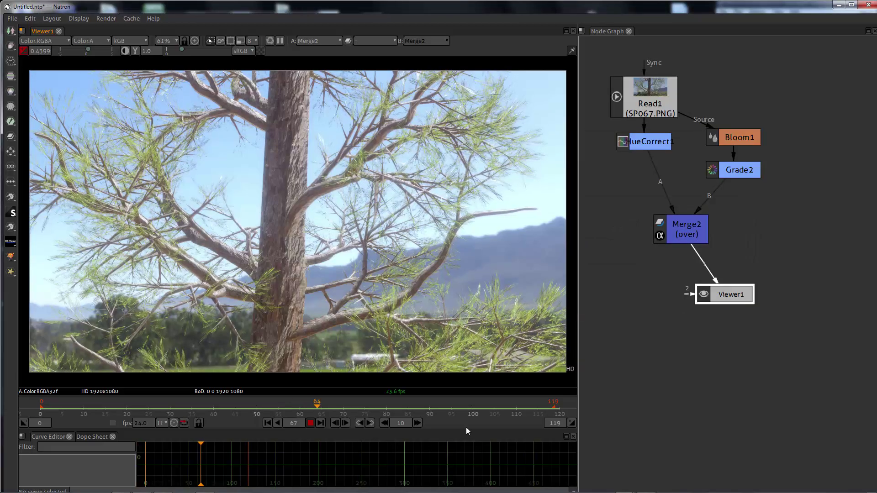